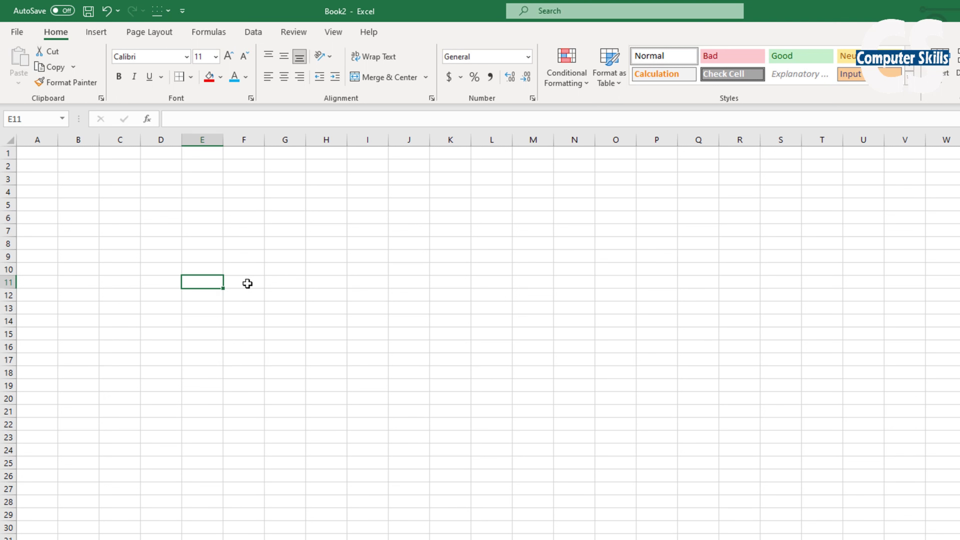
Set the font of cell D7 to Calibri.
left_click(144, 230)
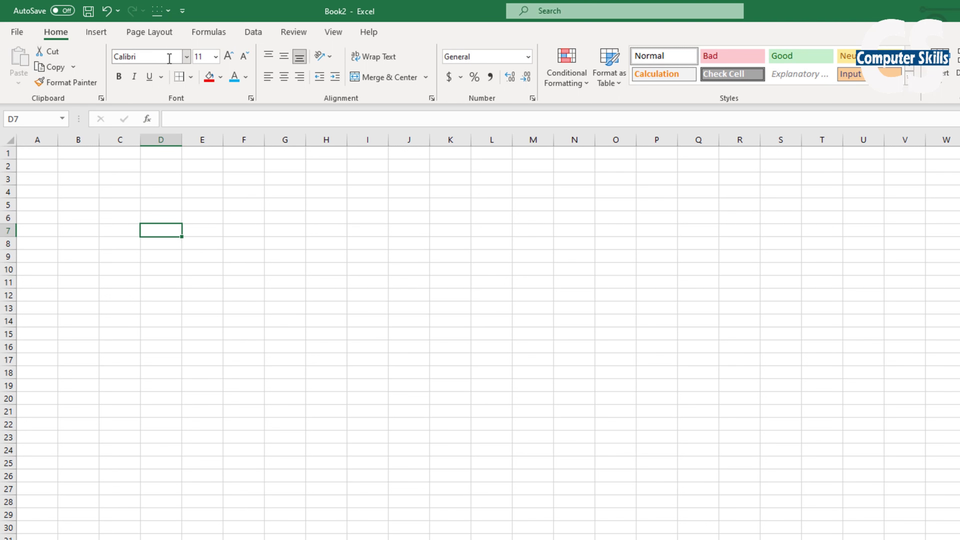
left_click(186, 57)
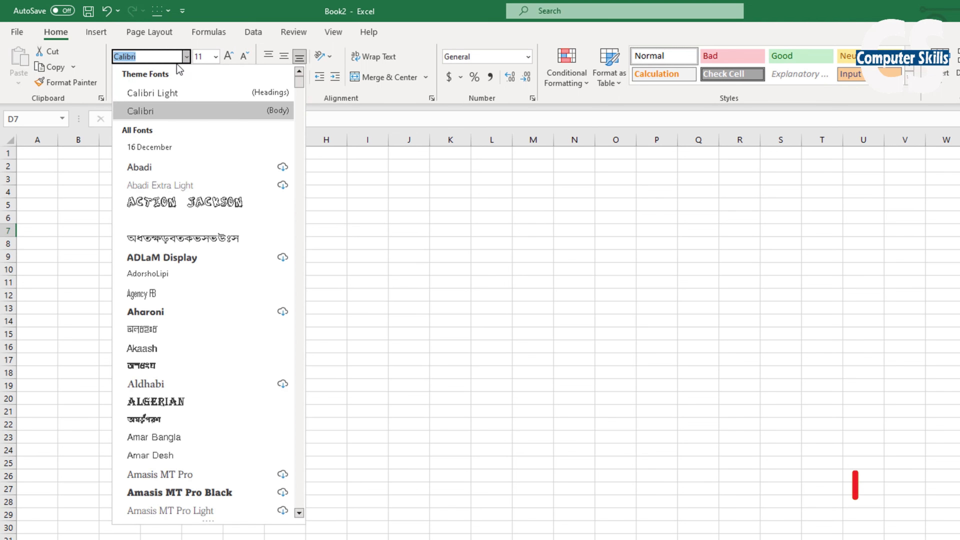
left_click(154, 116)
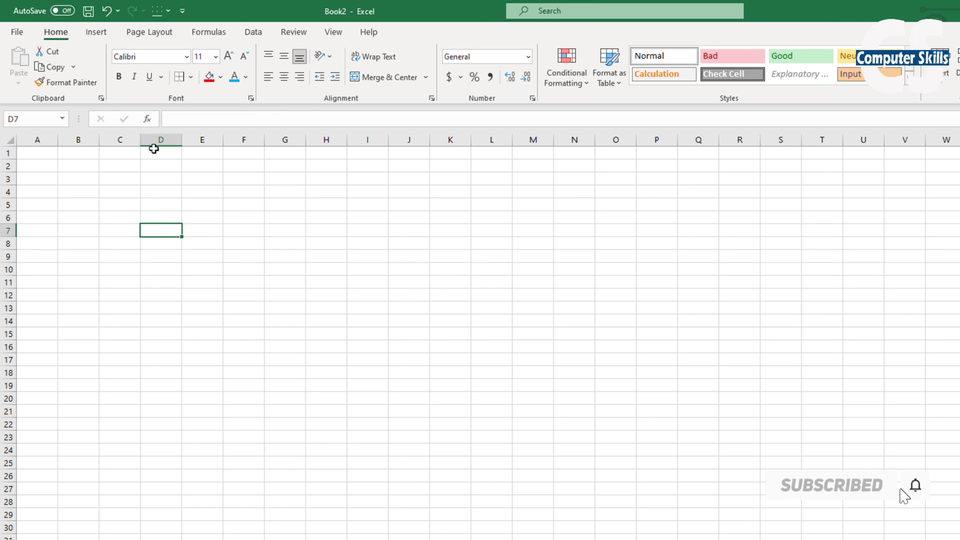
left_click(215, 57)
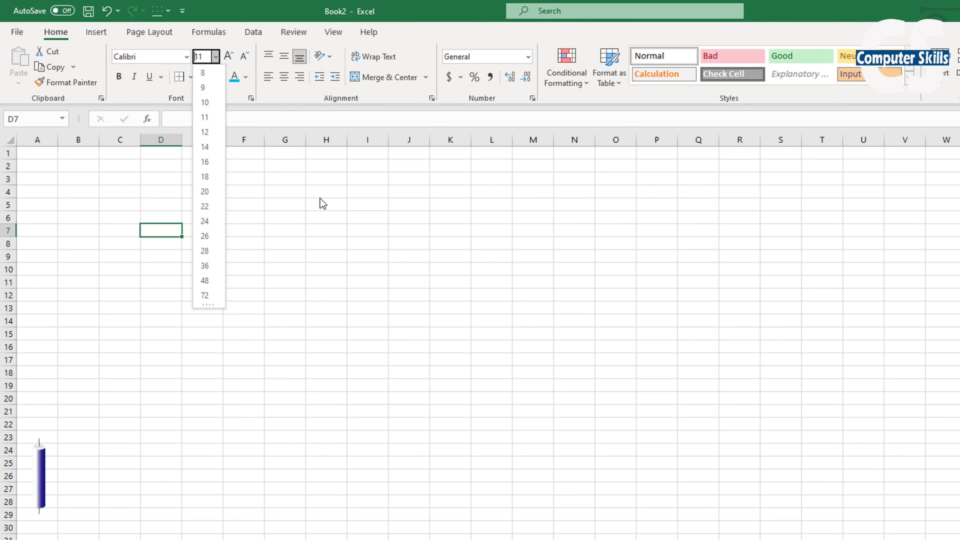
left_click(68, 158)
left_click_drag(37, 152, 866, 538)
Set the font size of cell C8 to 20.
left_click(121, 243)
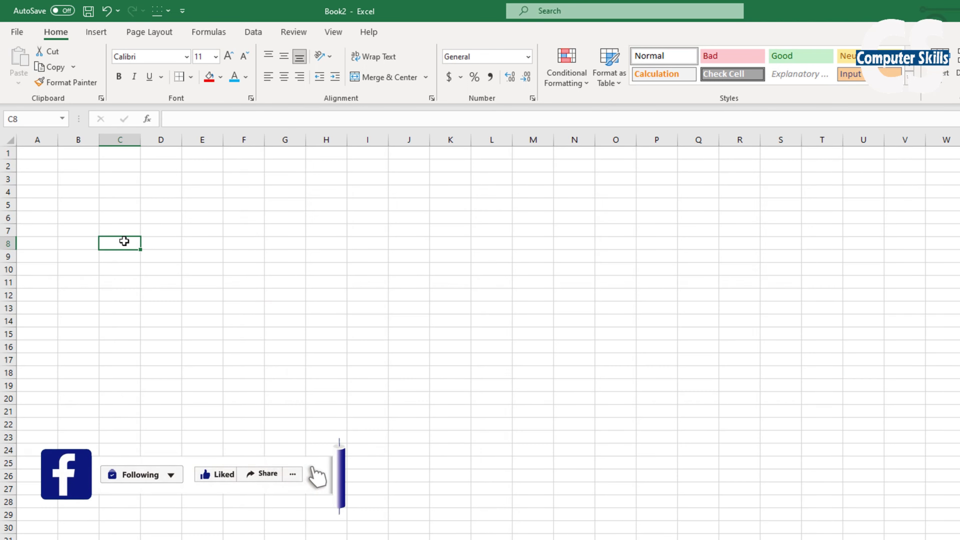
left_click(215, 56)
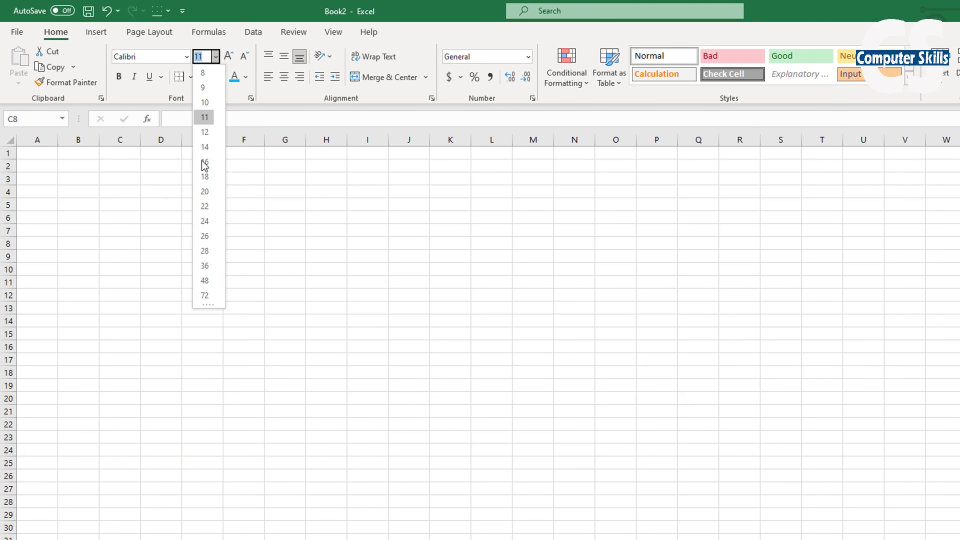
left_click(204, 192)
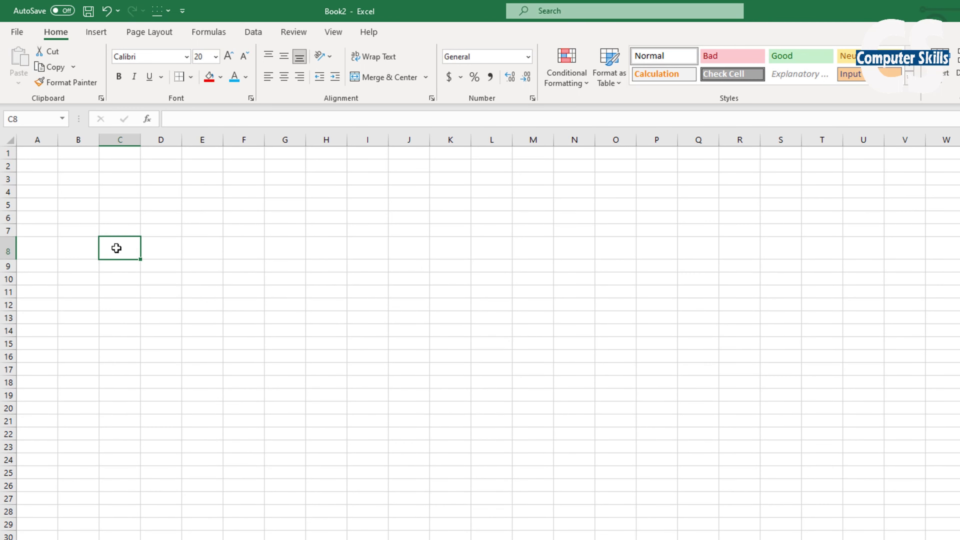
left_click(157, 251)
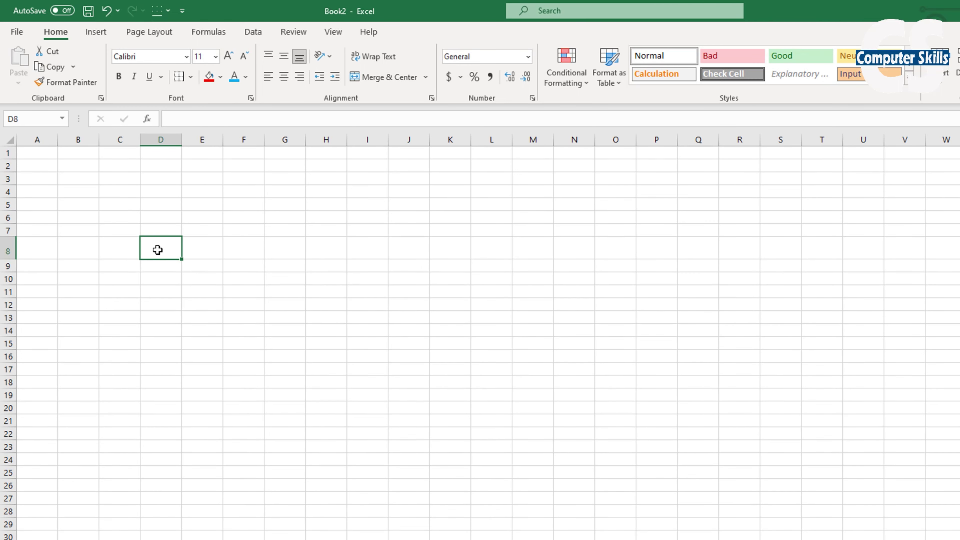
left_click(126, 249)
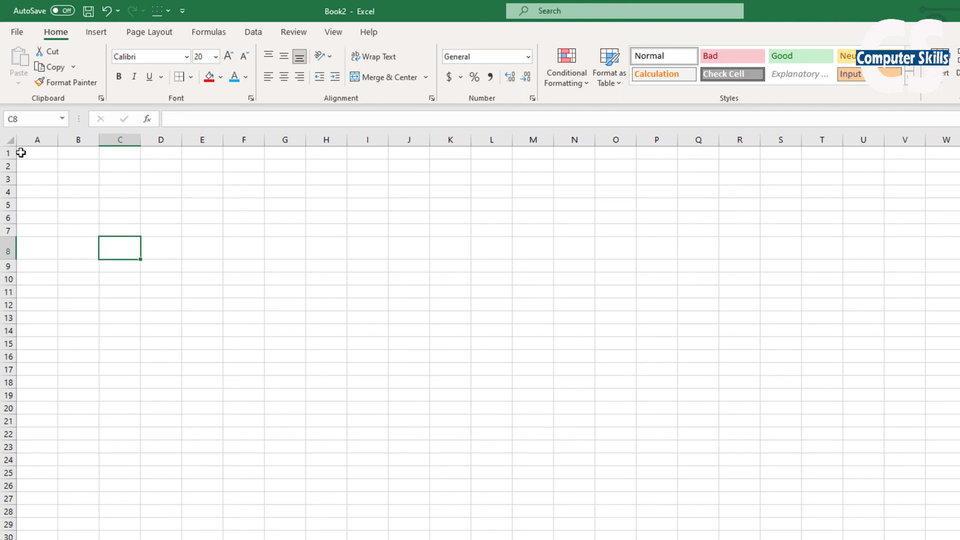
Set the font size of all cells in the worksheet to 14.
left_click_drag(21, 153, 822, 538)
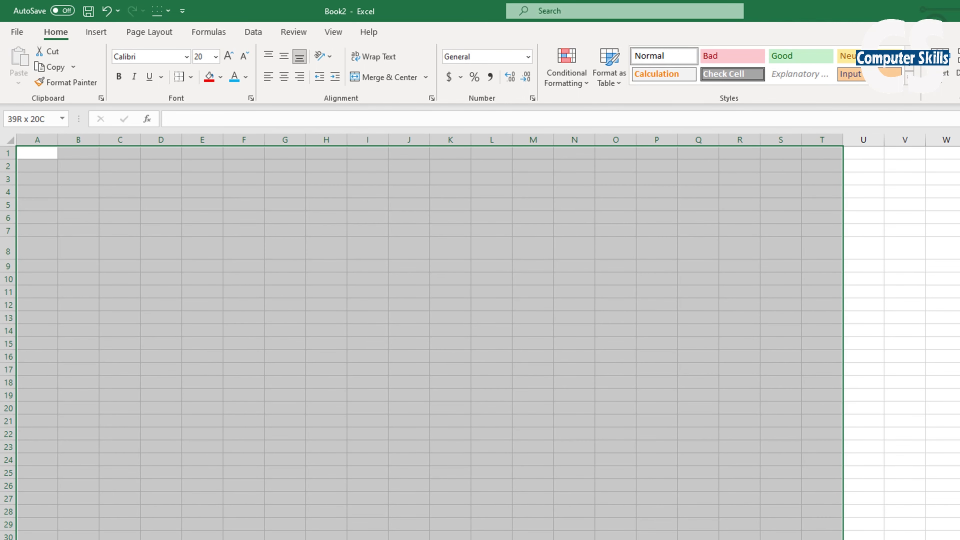
left_click_drag(822, 539, 823, 539)
left_click(10, 139)
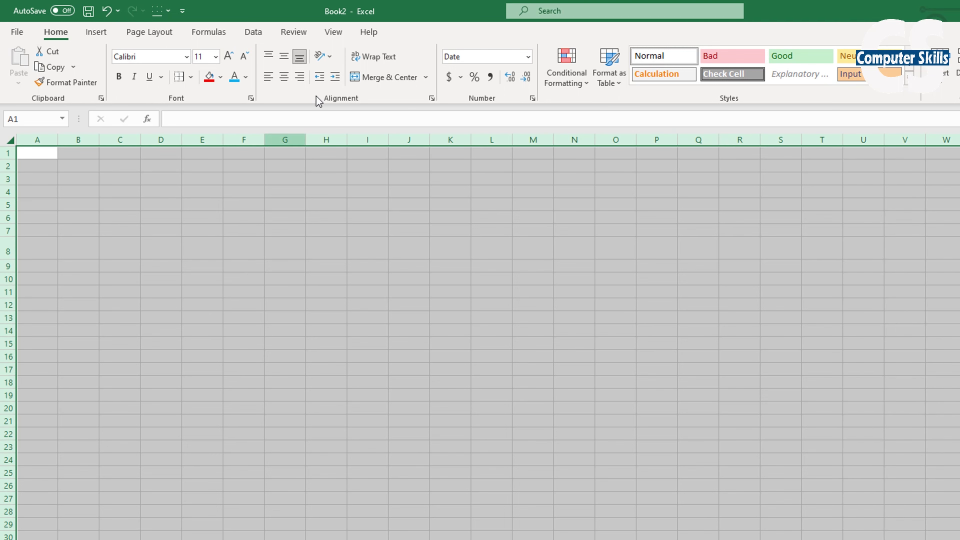
left_click(216, 62)
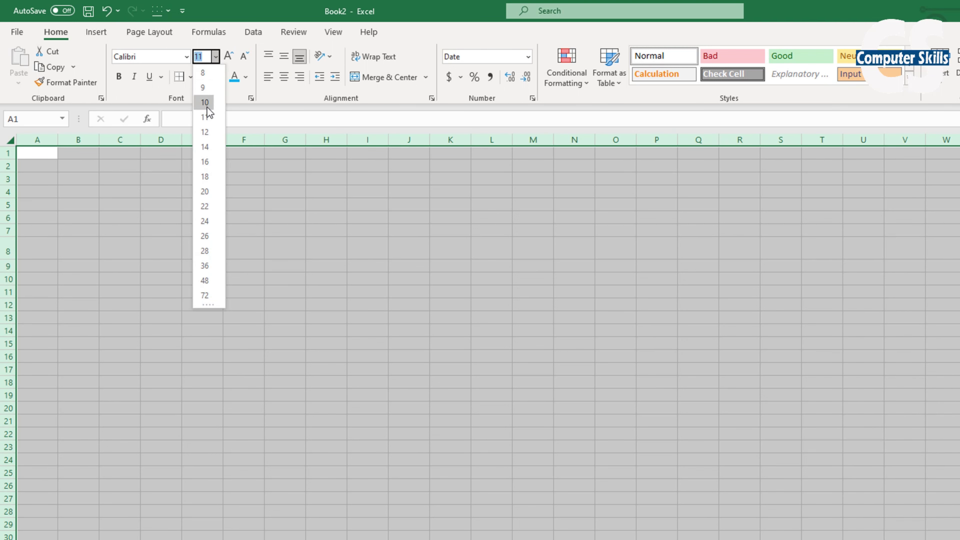
left_click(203, 145)
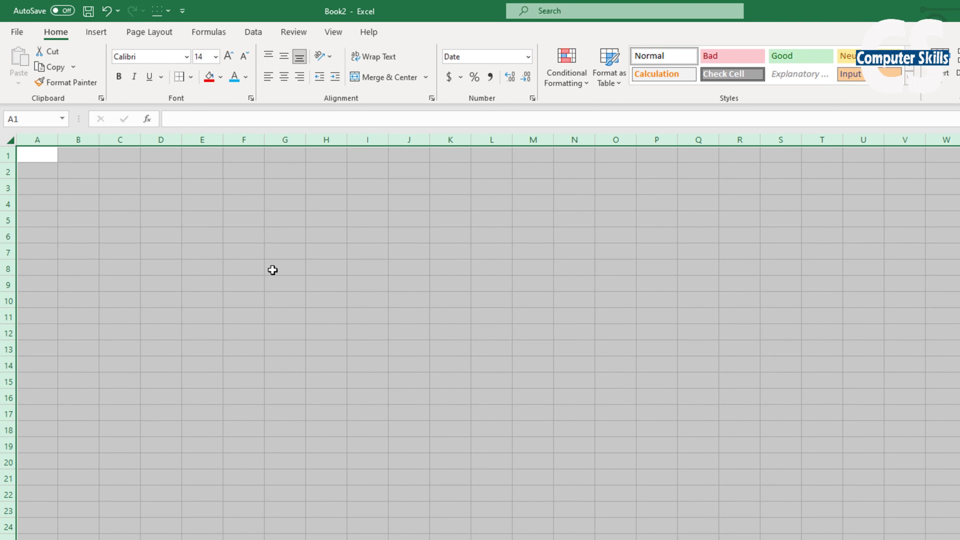
left_click(285, 269)
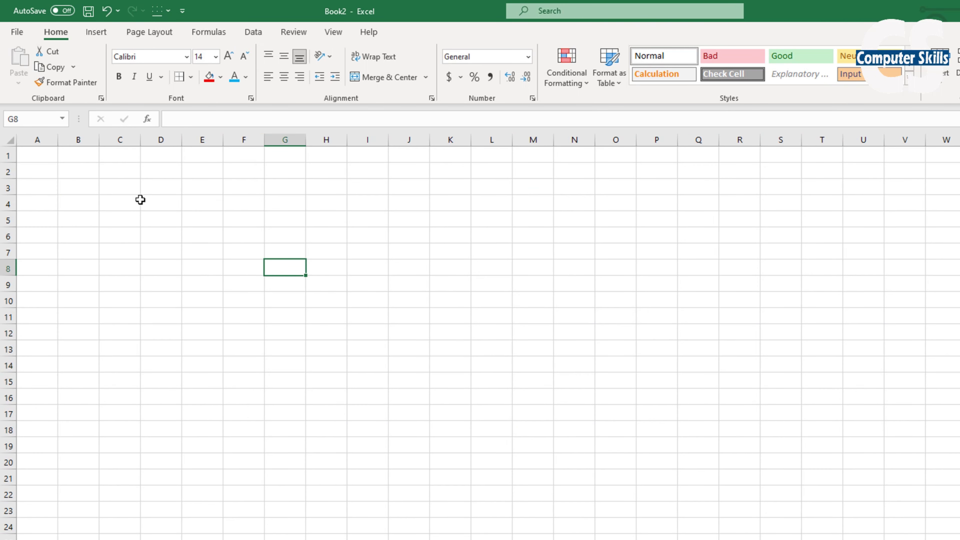
Enter the column headings SL, Name and Post in cells A1 to C1.
left_click(39, 158)
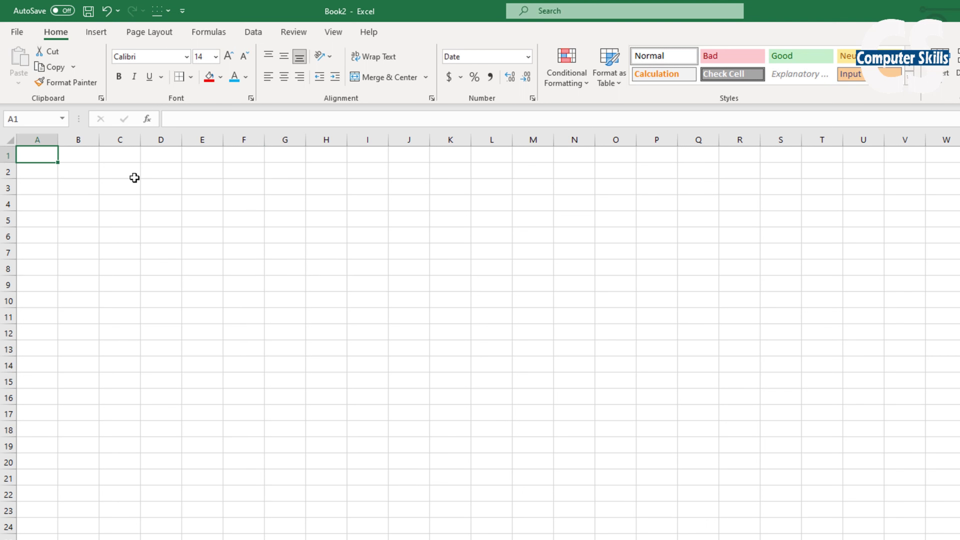
type("SL")
key("Tab")
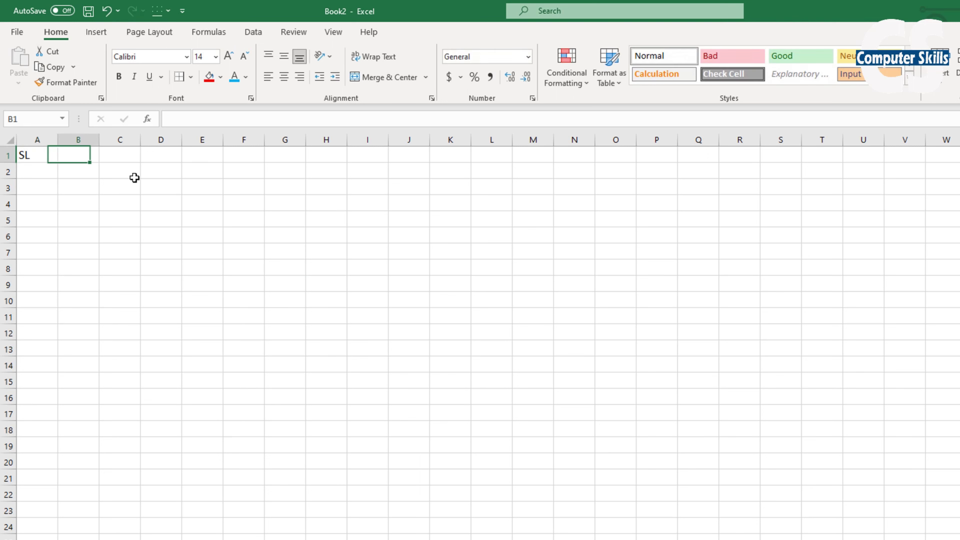
type("Na")
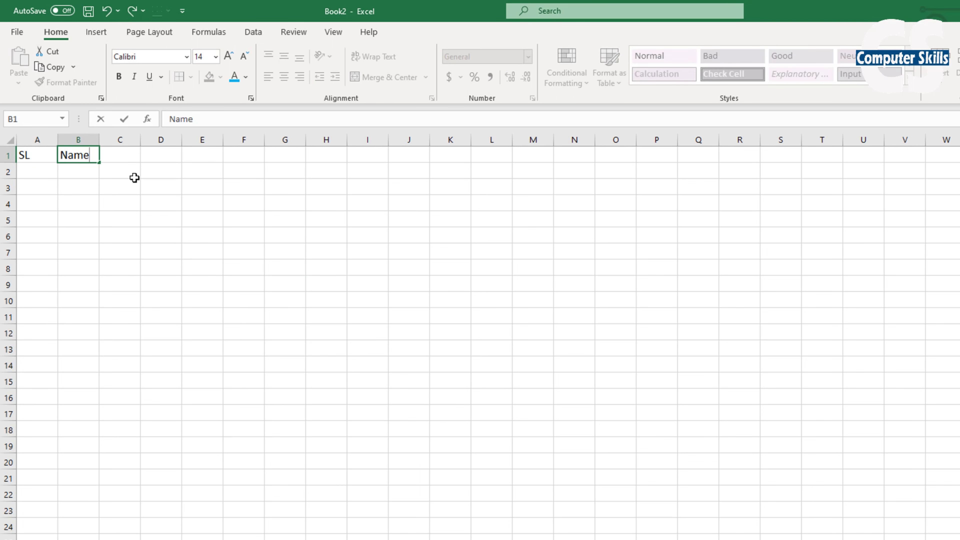
type("me")
key("Tab")
type("P")
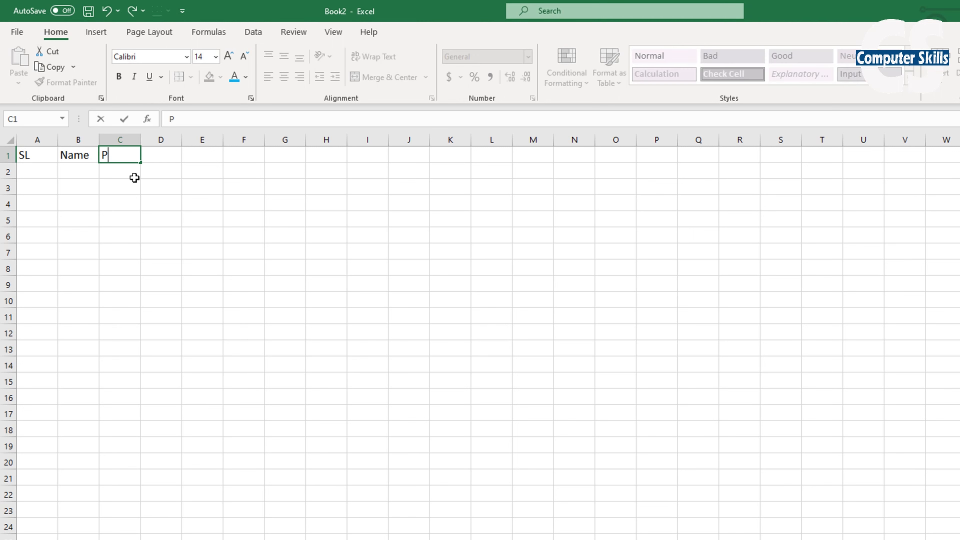
type("ost")
key("Tab")
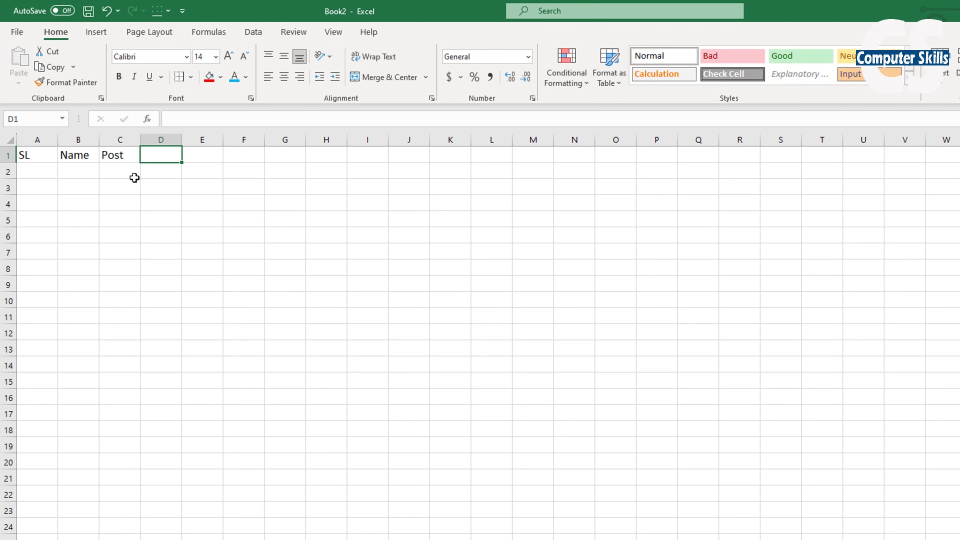
Enter the column headings Salary, House, Health and Total in cells D1 to G1.
type("Salary")
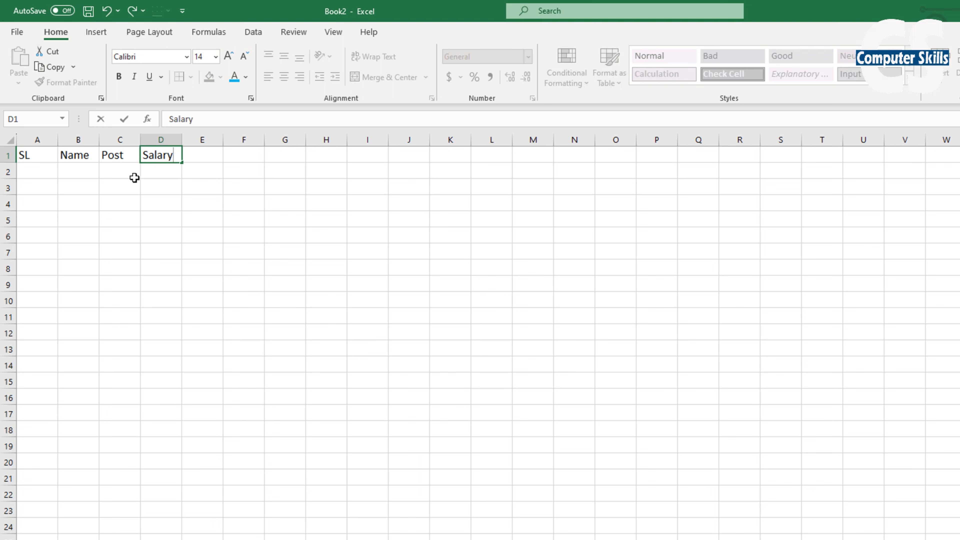
key("Tab")
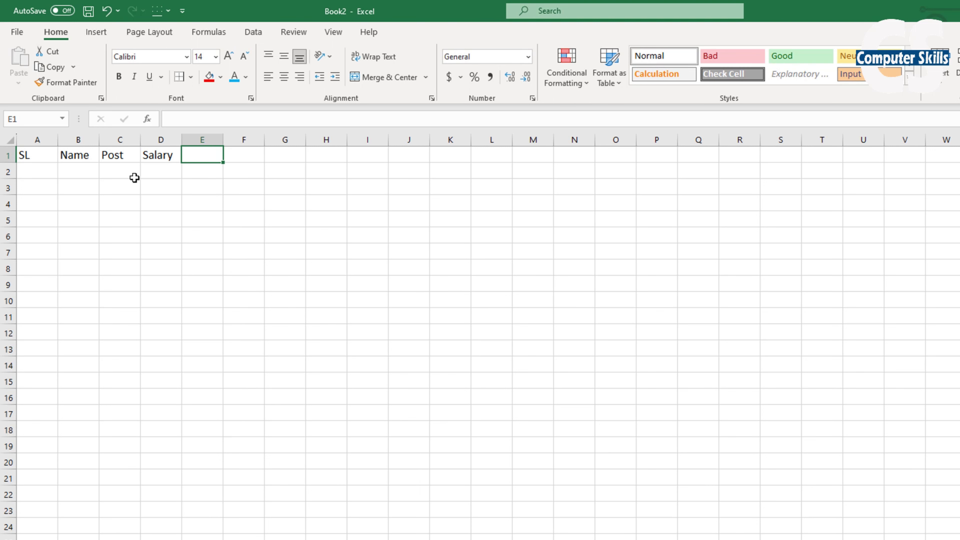
type("H")
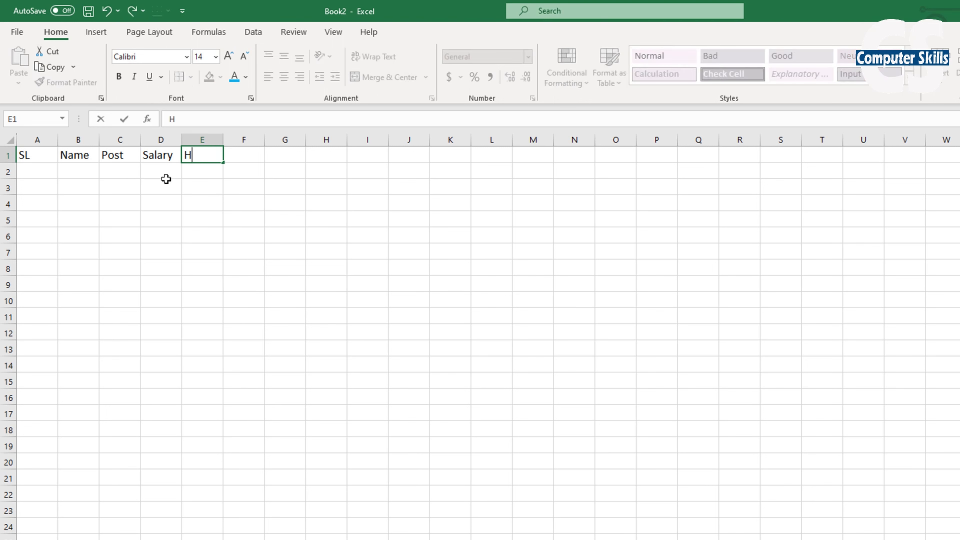
type("ouse")
key("Tab")
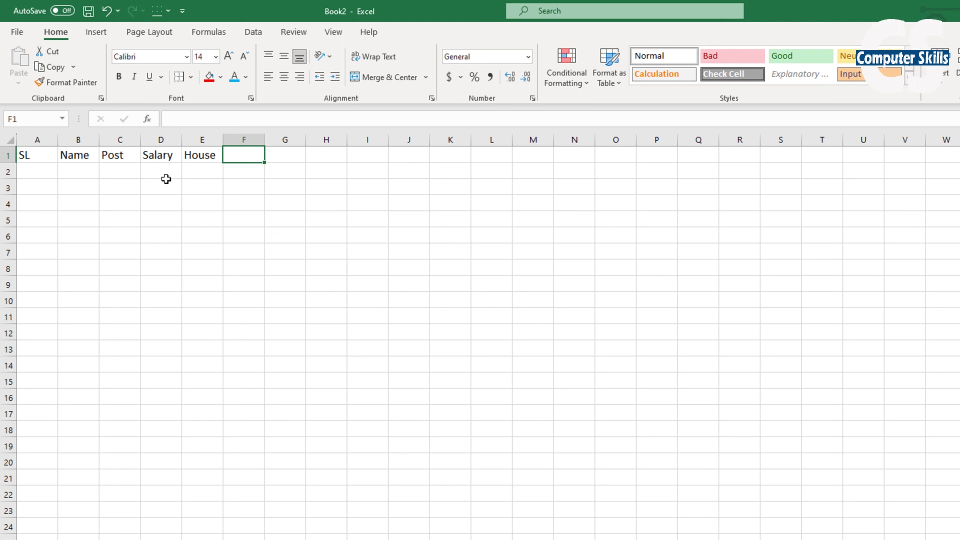
type("Health")
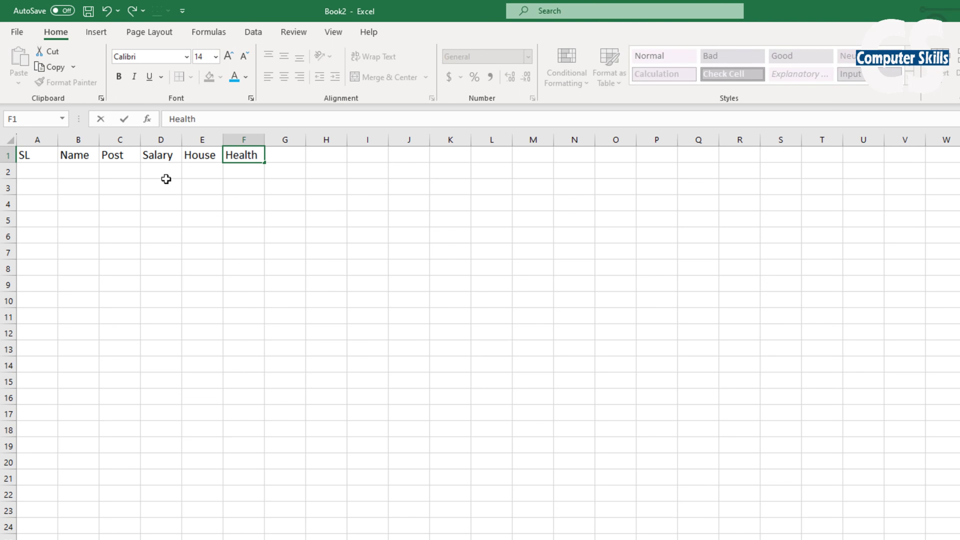
key("Tab")
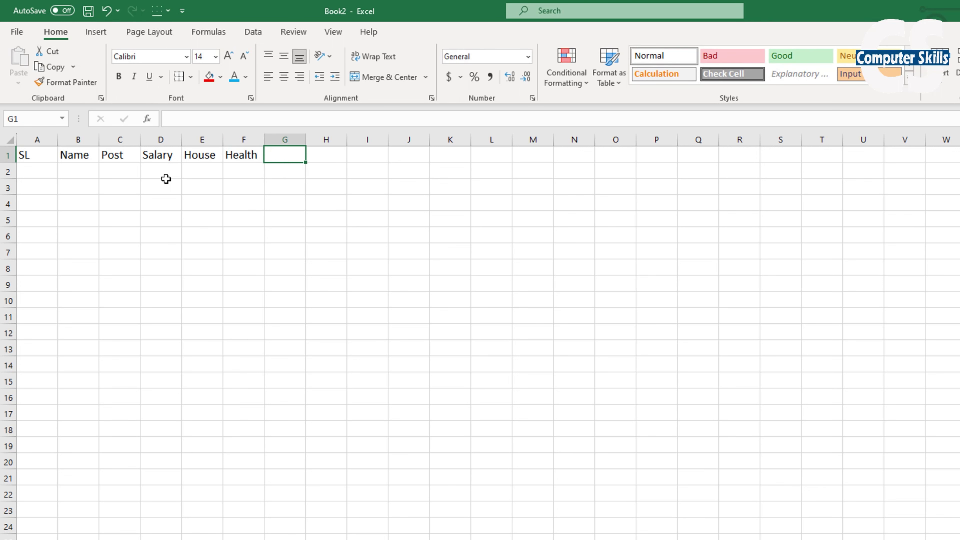
type("T")
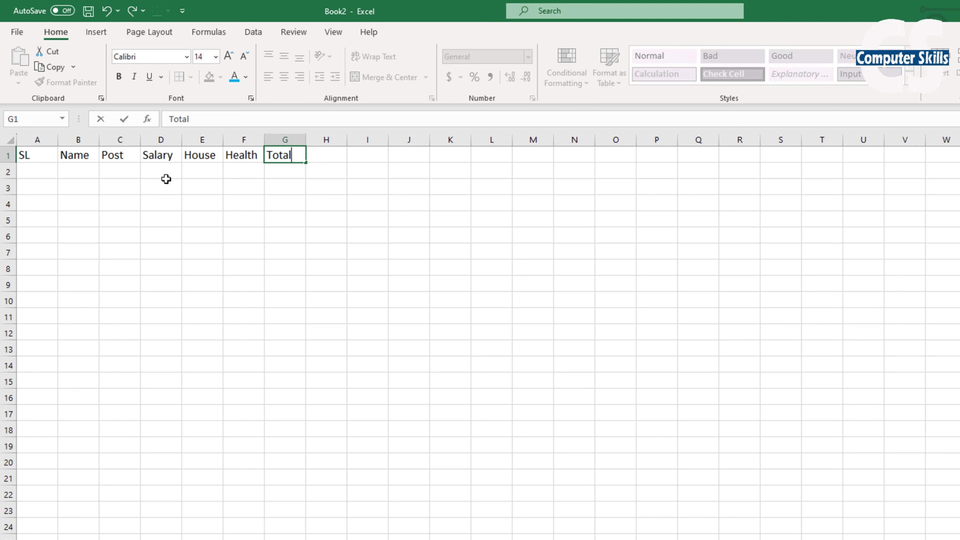
type("otal")
left_click(308, 206)
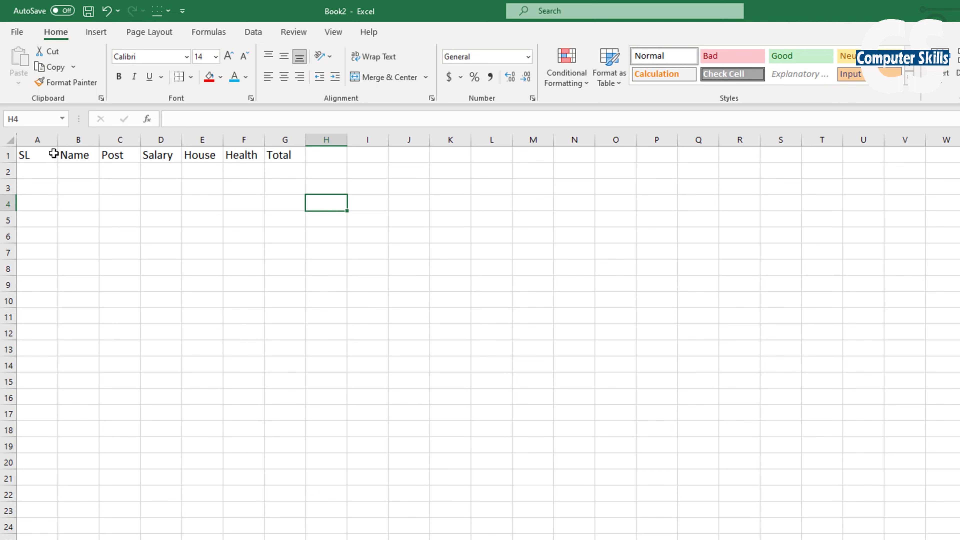
left_click(56, 141)
left_click(155, 140)
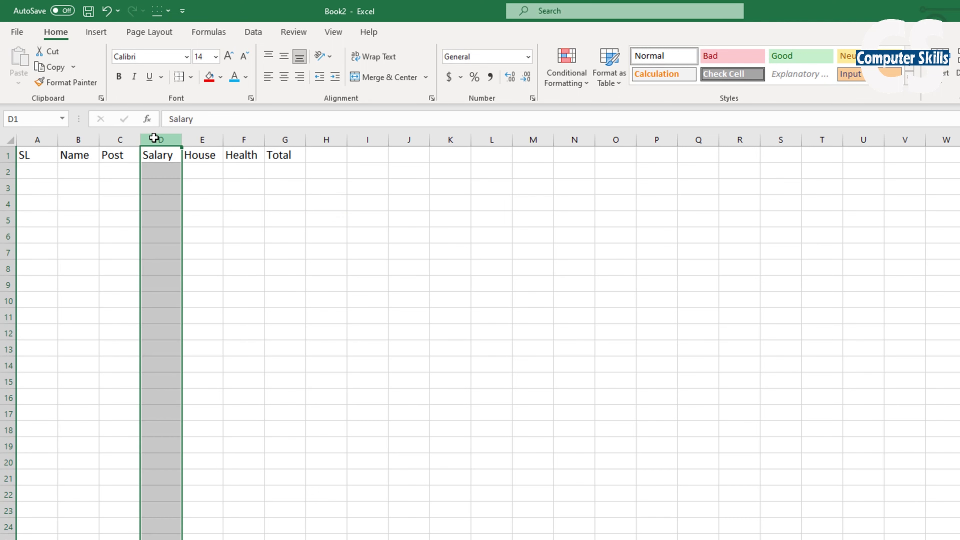
left_click(203, 139)
left_click(242, 140)
left_click(314, 138)
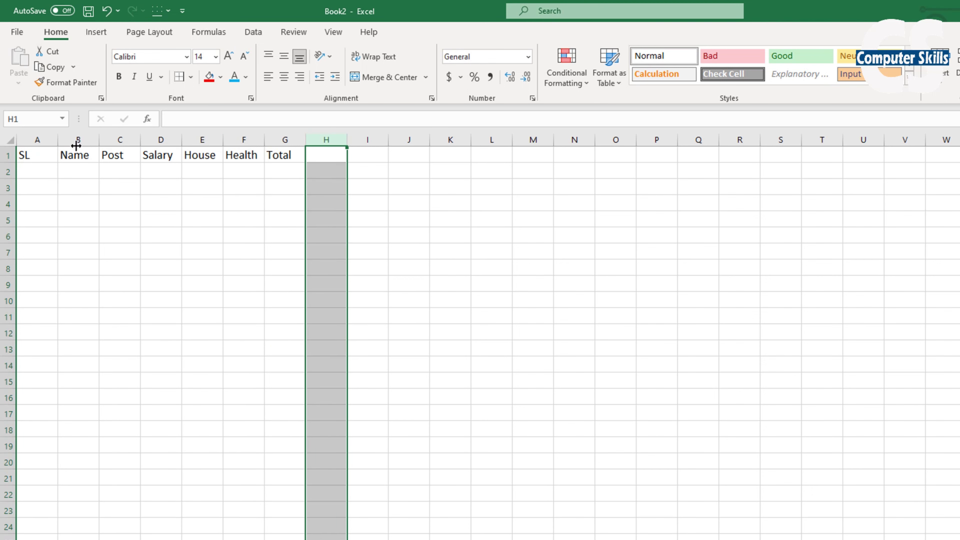
left_click(6, 171)
left_click_drag(7, 195, 6, 198)
left_click(6, 220)
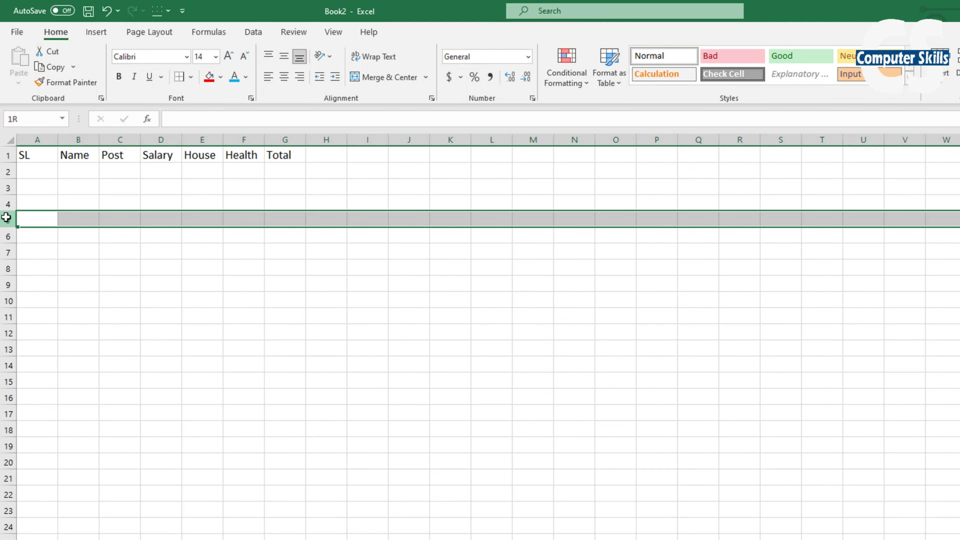
left_click(8, 235)
left_click(140, 208)
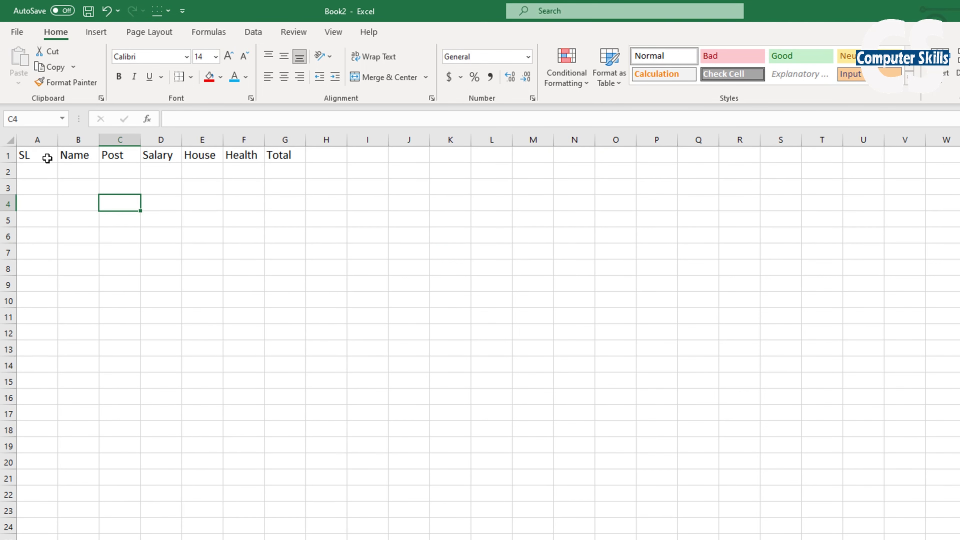
Narrow the SL, House and Health columns and widen Post, Salary, Total and Name, making the Name column the widest.
left_click(39, 155)
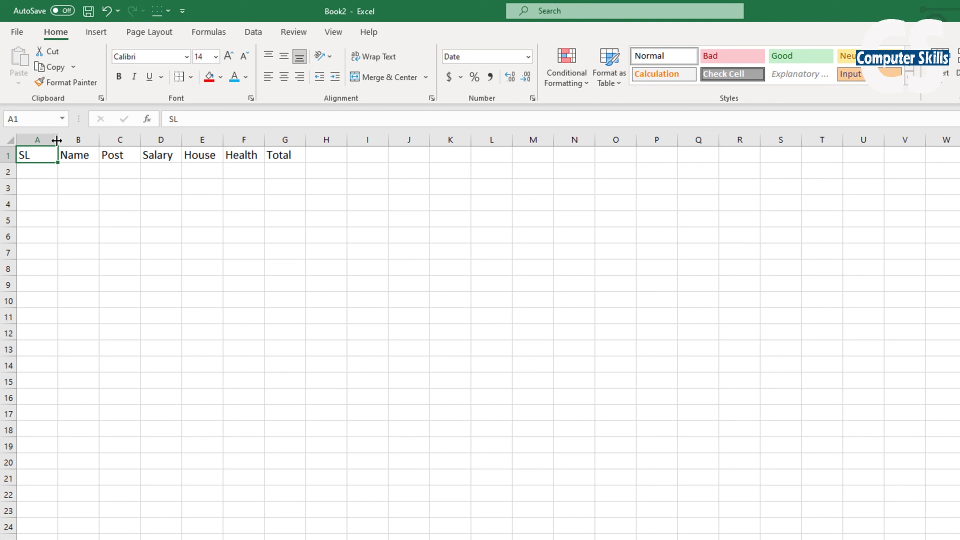
left_click_drag(58, 141, 371, 139)
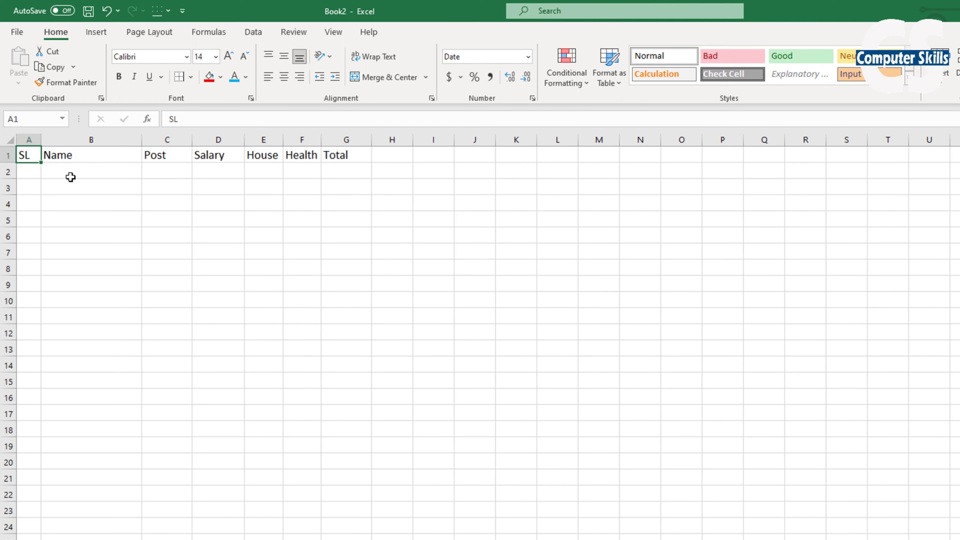
left_click(262, 236)
left_click(163, 156)
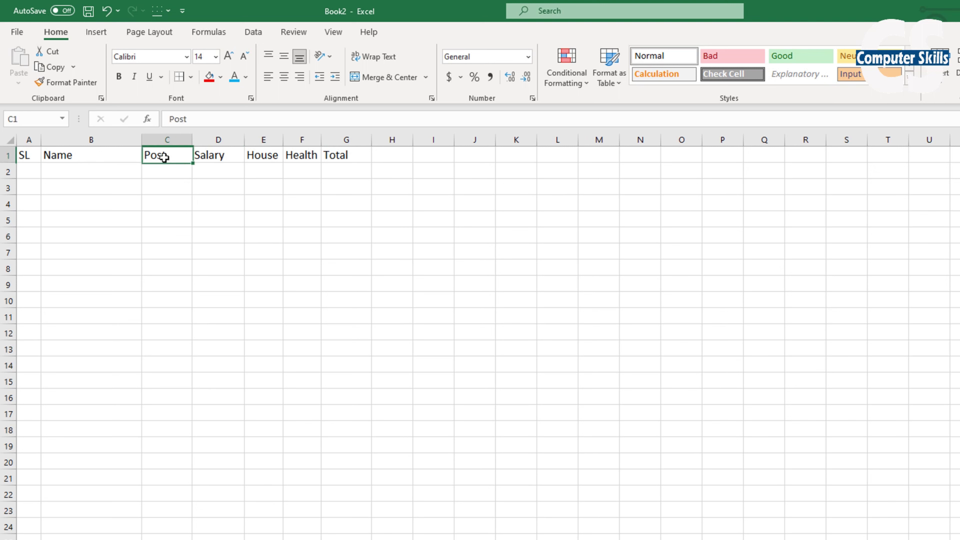
left_click(207, 158)
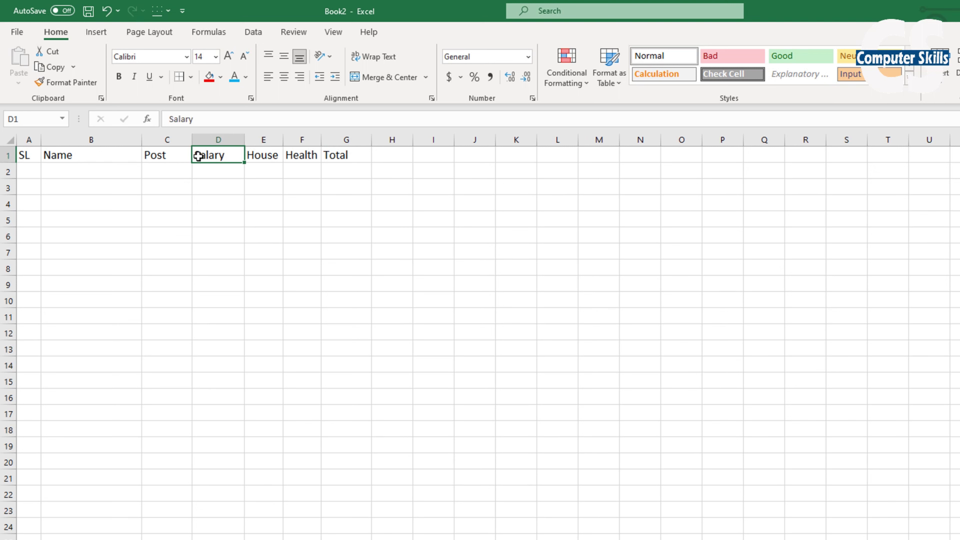
Centre the column headings in cells A1 to G1 both vertically and horizontally.
left_click(48, 155)
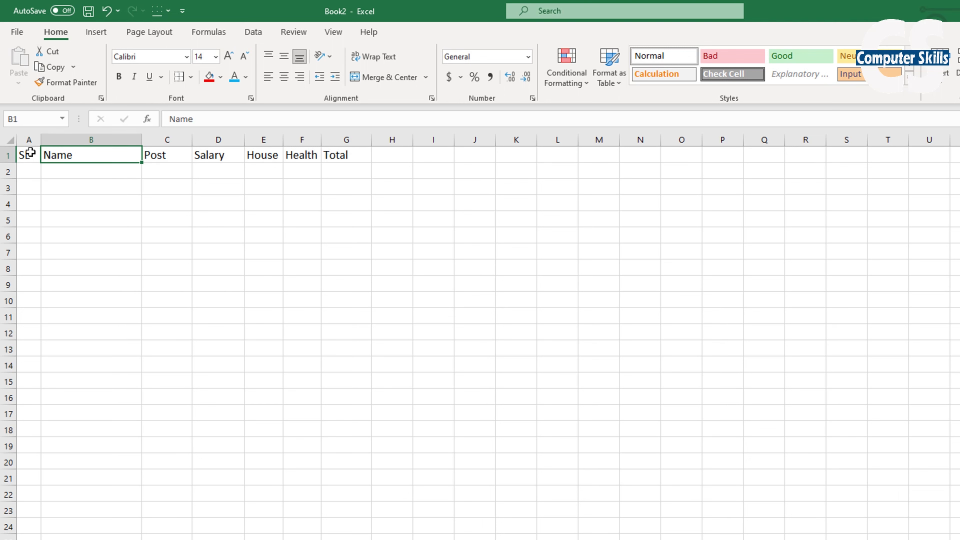
left_click_drag(28, 153, 349, 155)
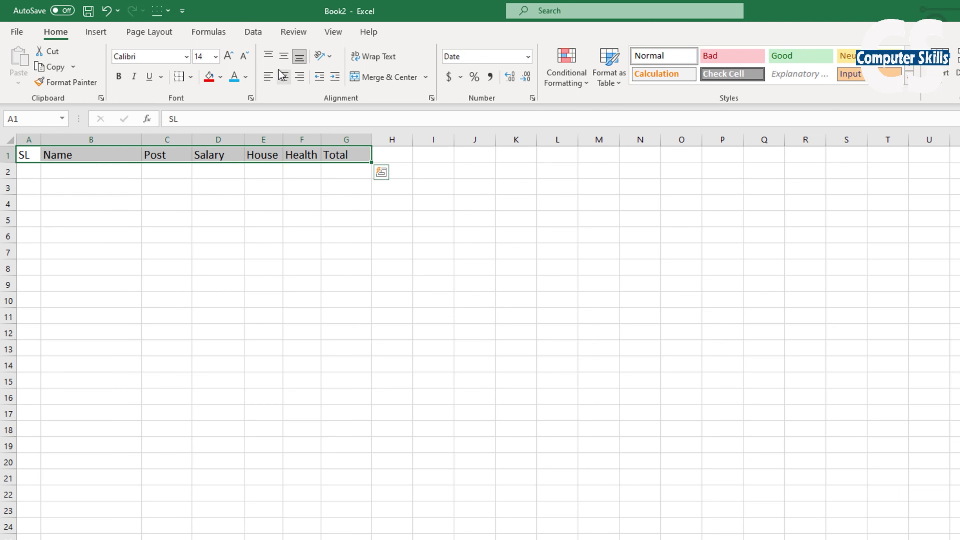
left_click(284, 57)
left_click(284, 77)
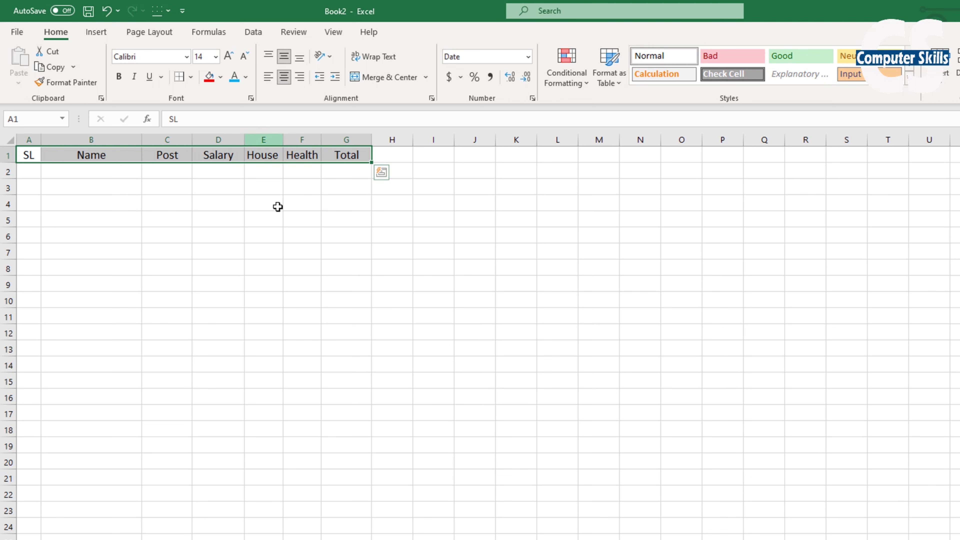
left_click(232, 249)
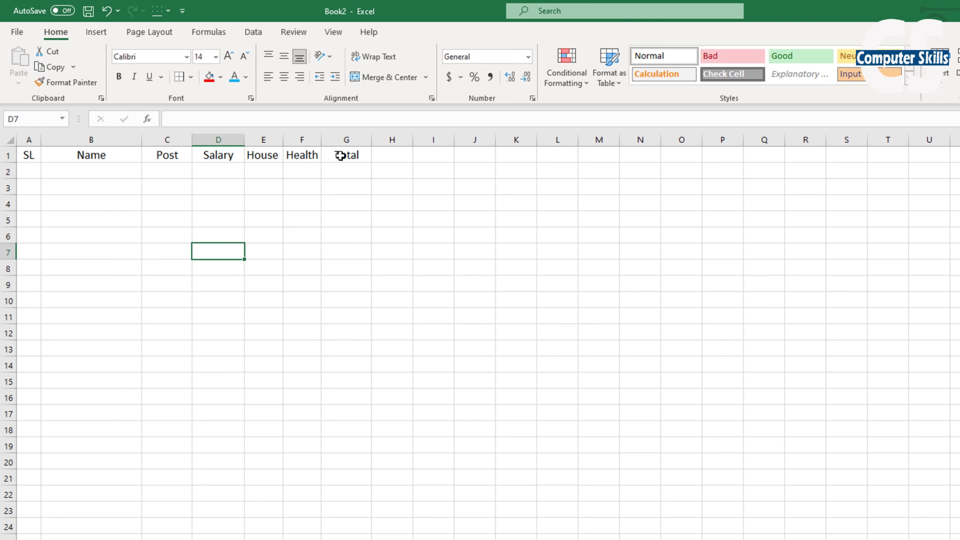
Apply All Borders to the heading cells A1 to G1.
left_click_drag(30, 155, 364, 156)
left_click(353, 176)
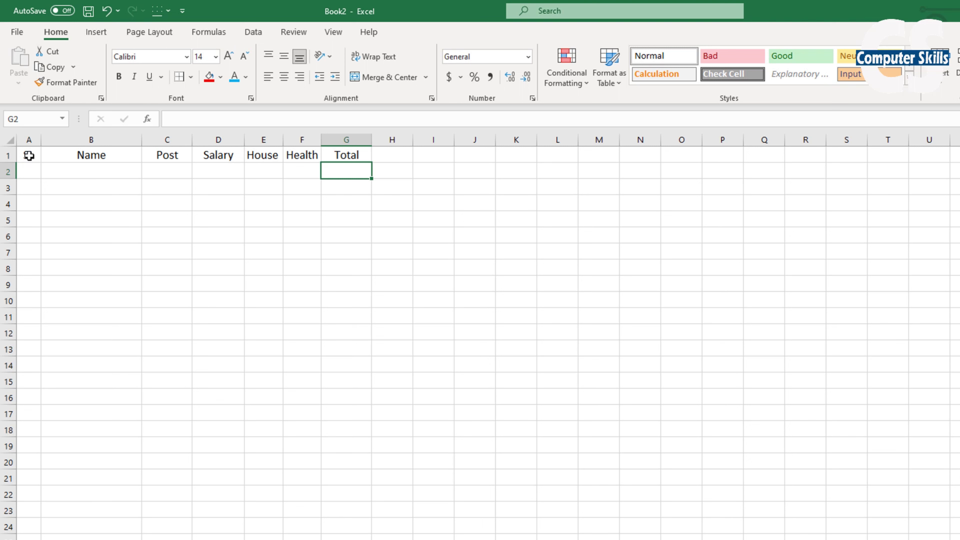
left_click_drag(28, 155, 350, 155)
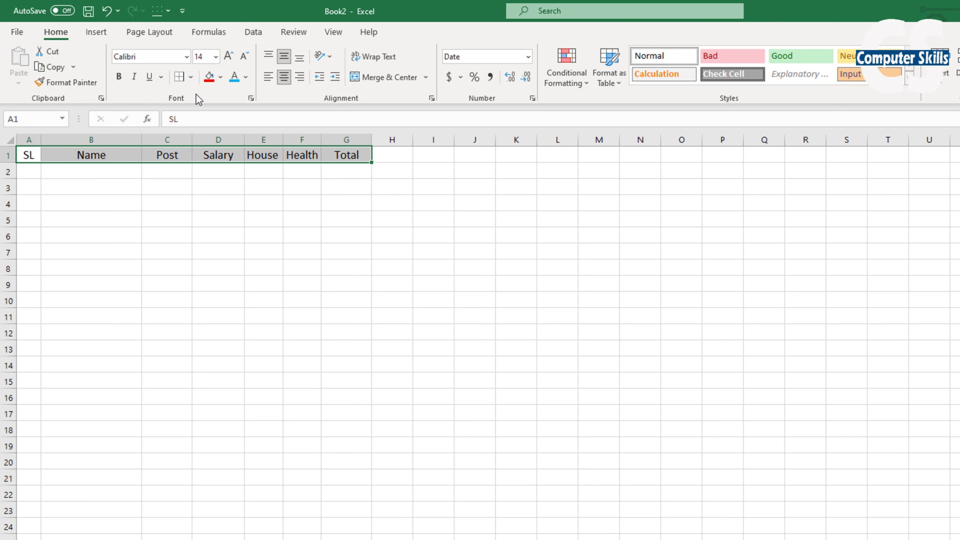
left_click(190, 78)
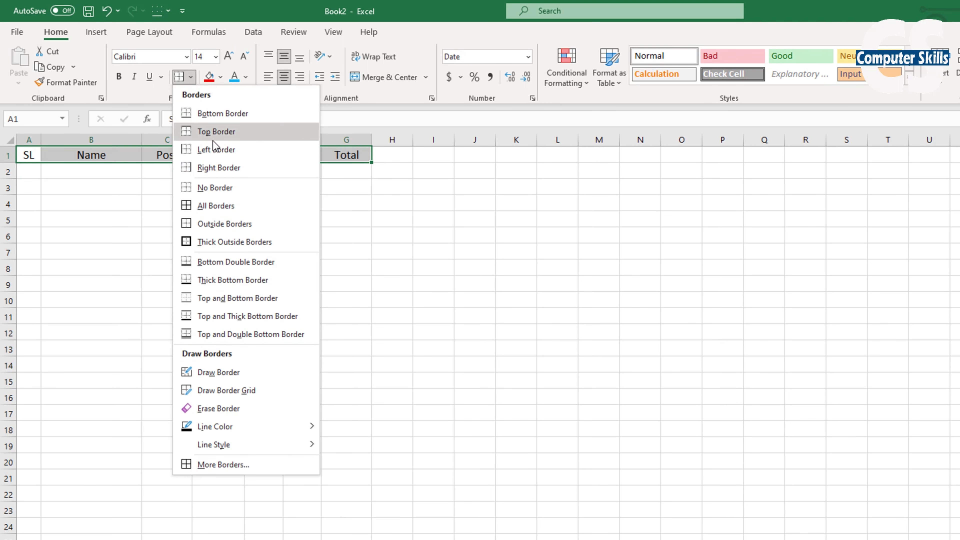
left_click(213, 206)
left_click(343, 217)
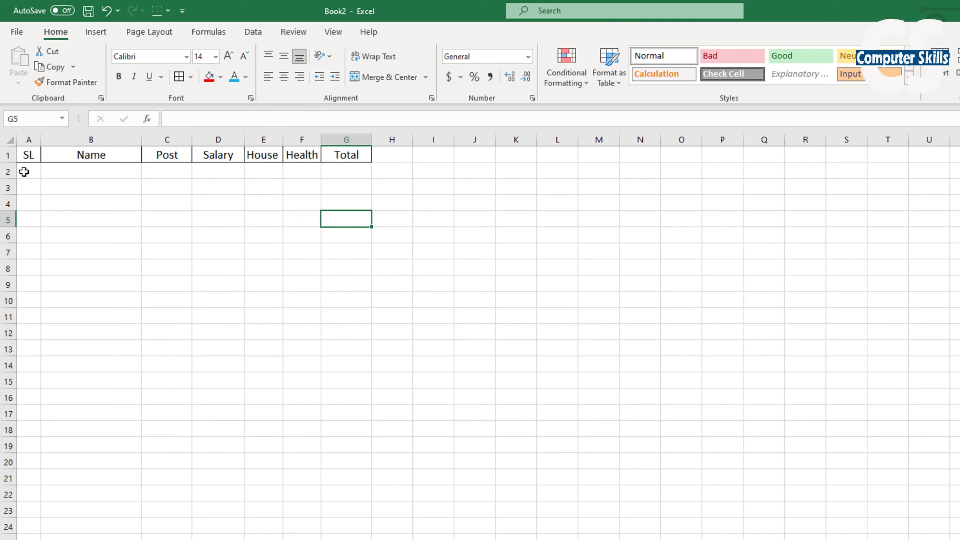
Enter 1, 2 and 3 in cells A2 to A4 and extend the series down to 20 in cell A21.
left_click(27, 169)
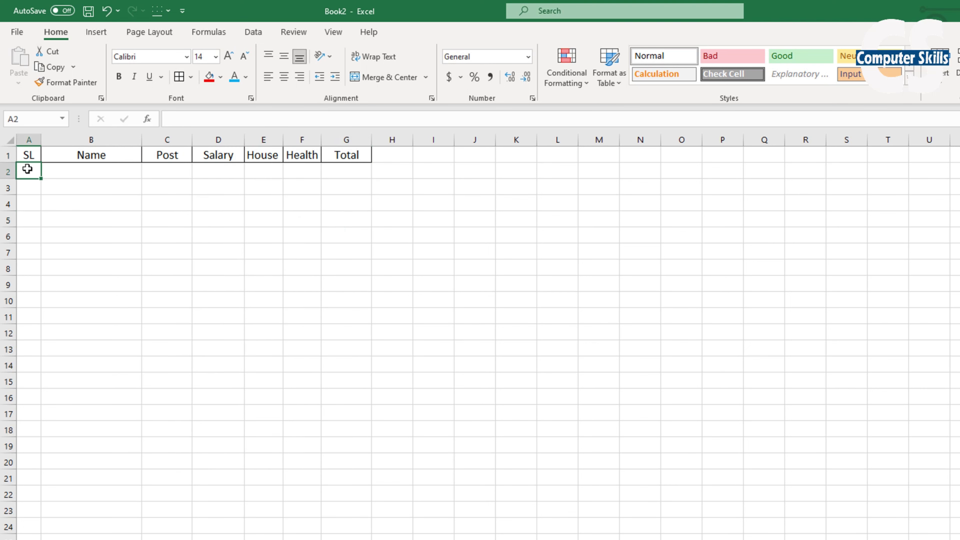
type("1")
key("Return")
type("2")
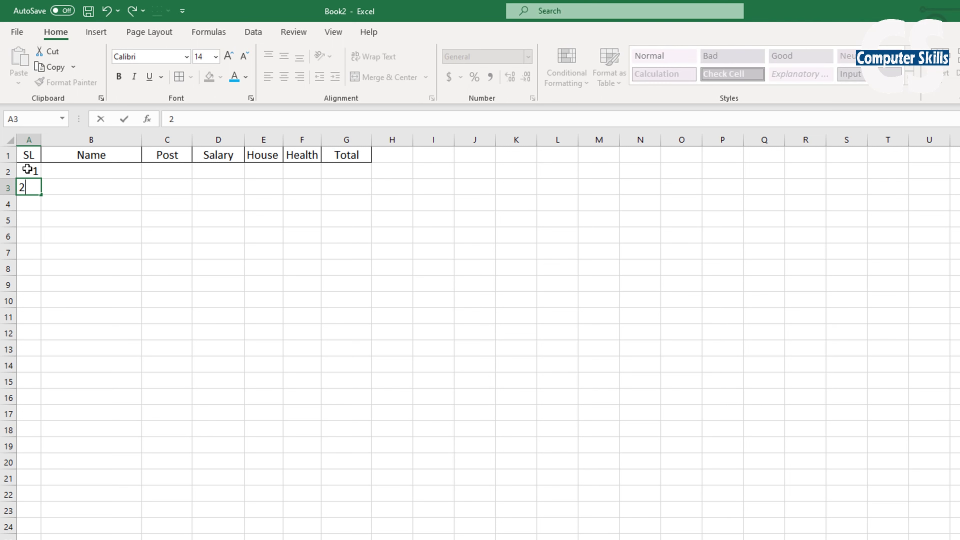
key("Return")
type("3")
key("Return")
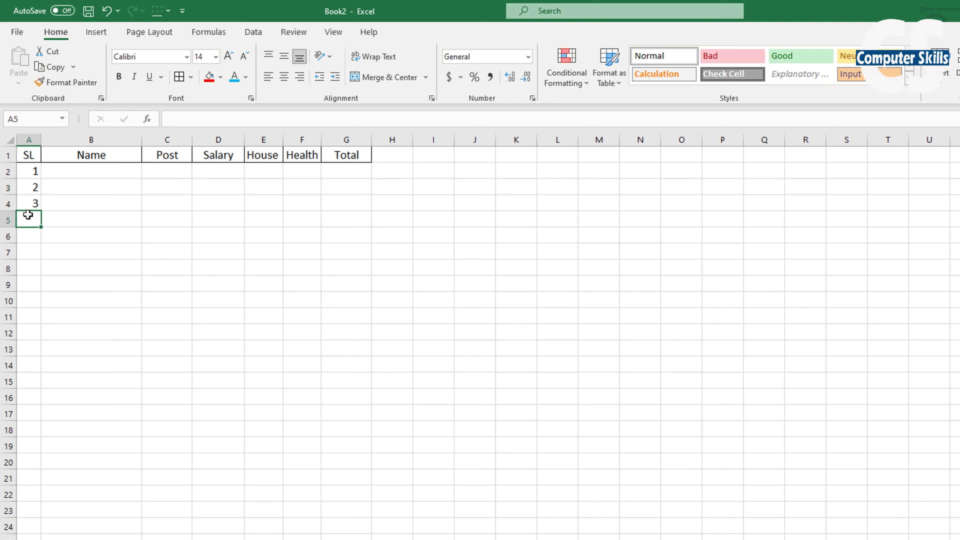
left_click_drag(33, 170, 34, 203)
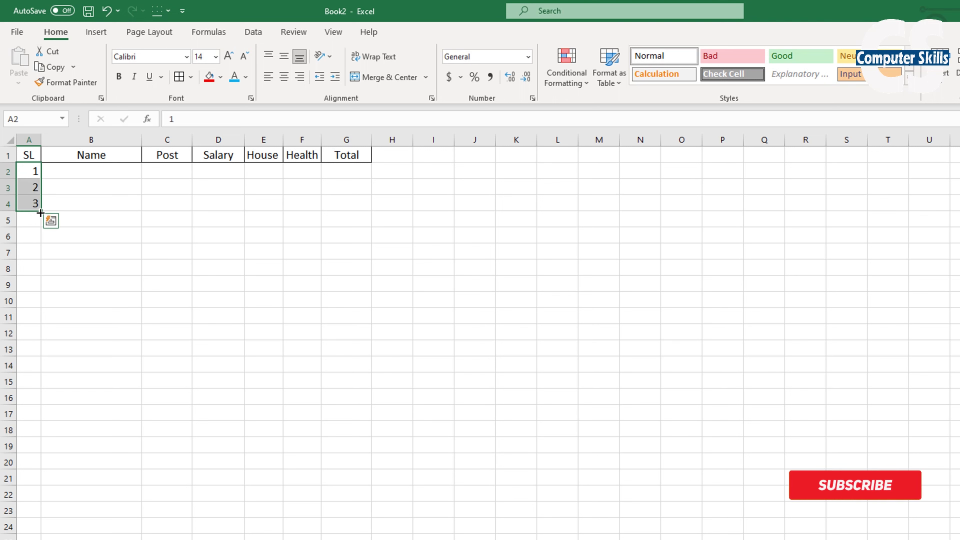
left_click_drag(40, 213, 38, 480)
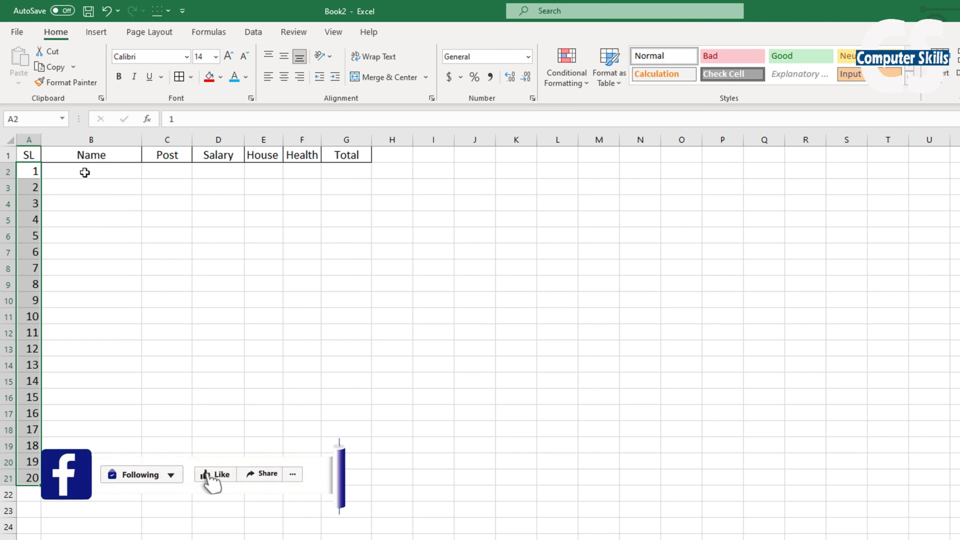
Centre the serial numbers in cells A2 to A21 vertically and horizontally.
left_click(32, 171)
left_click_drag(32, 170, 46, 465)
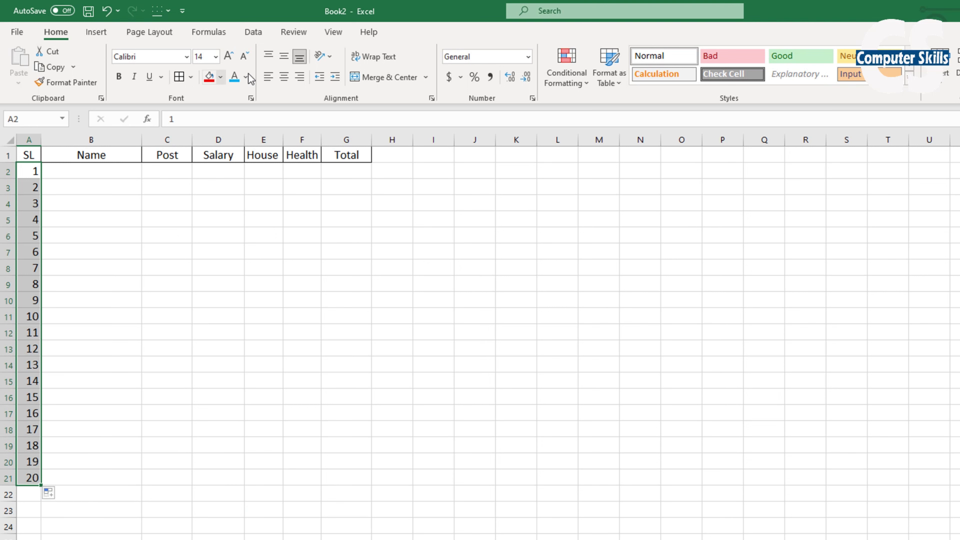
left_click(283, 56)
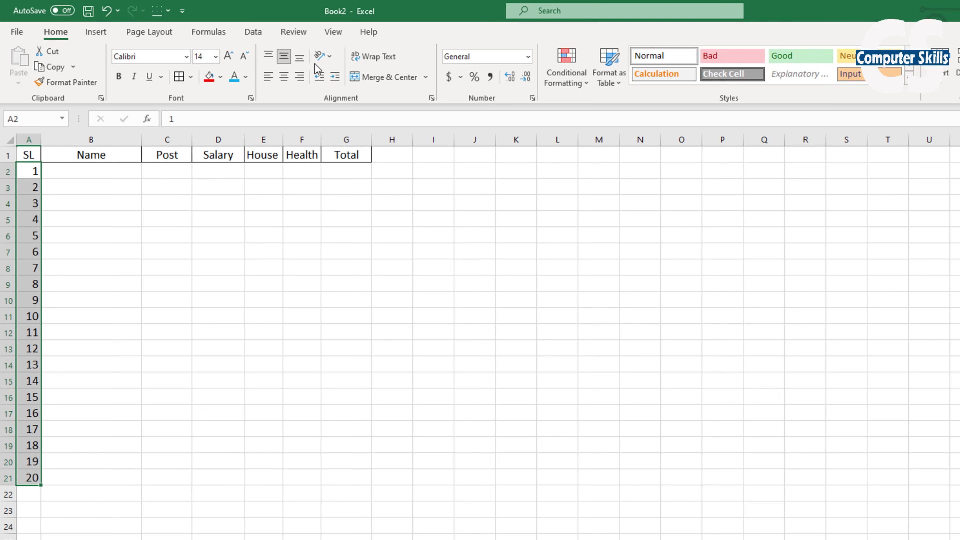
left_click(284, 77)
Enter Mr. A in cell B2 and Mr. B in cell B3.
left_click(103, 172)
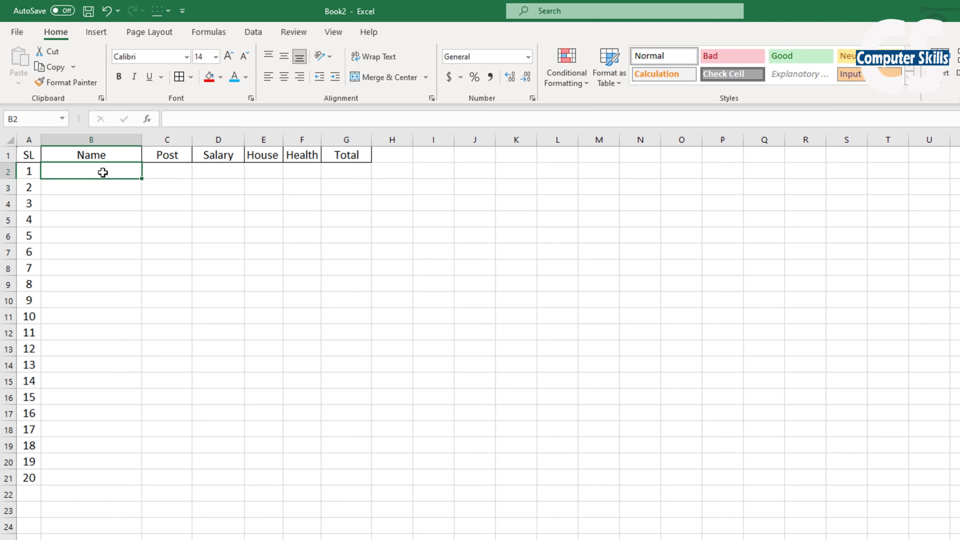
type("A")
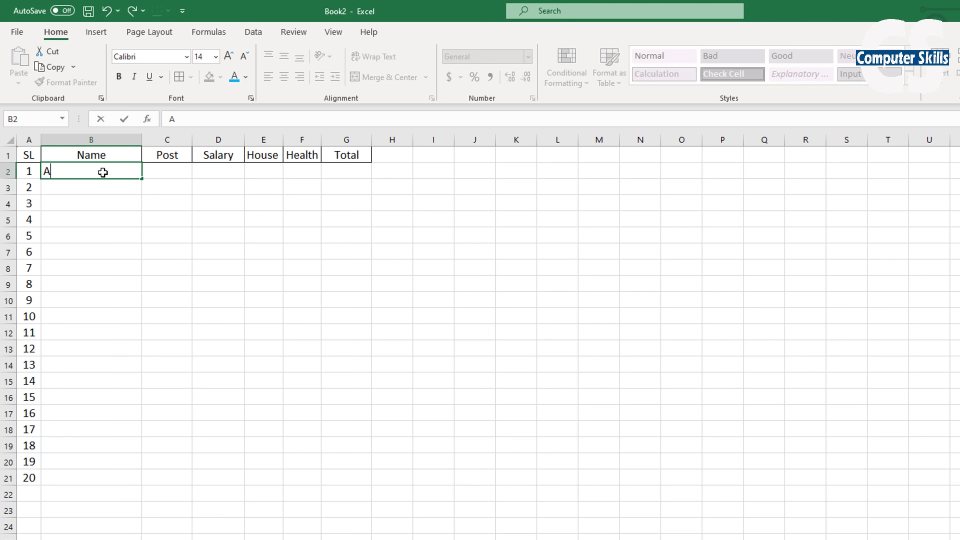
type("Mr.")
key("Return")
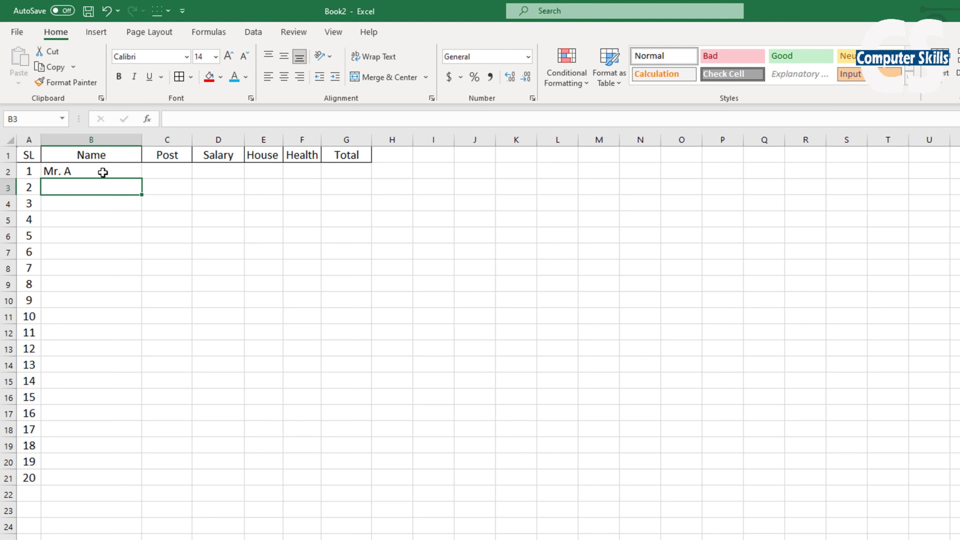
type("Mr")
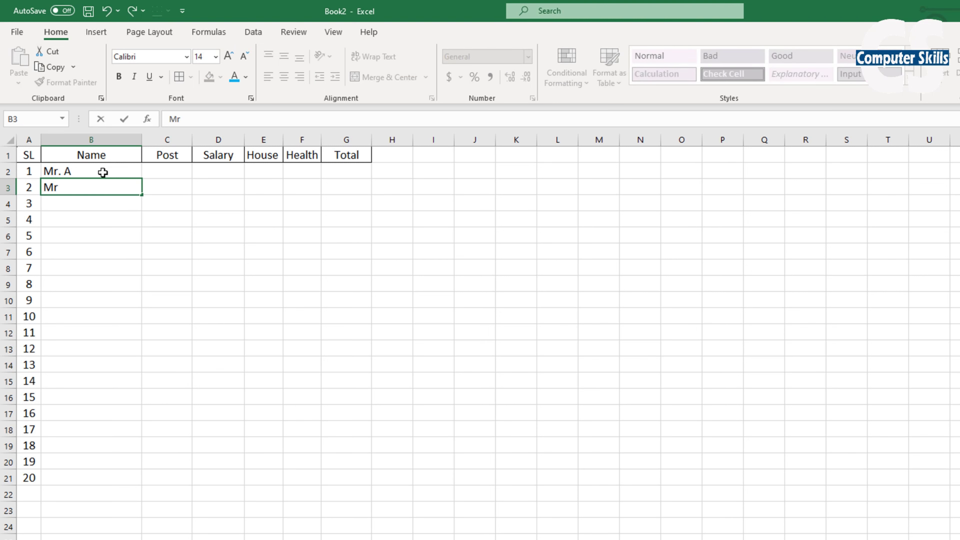
type(" . B")
key("Return")
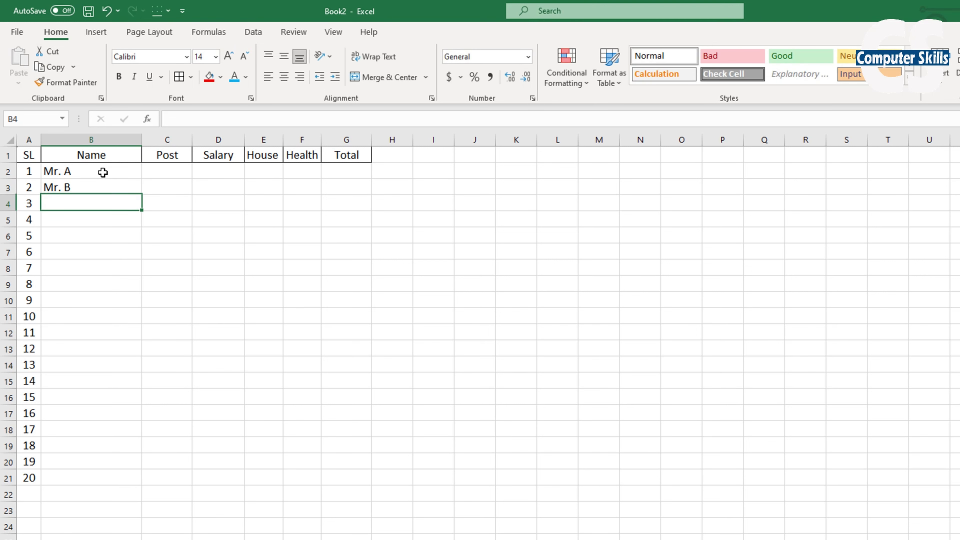
Try to extend the entries in B2 and B3 down the Name column with a fill.
left_click(102, 172)
left_click_drag(124, 172, 134, 189)
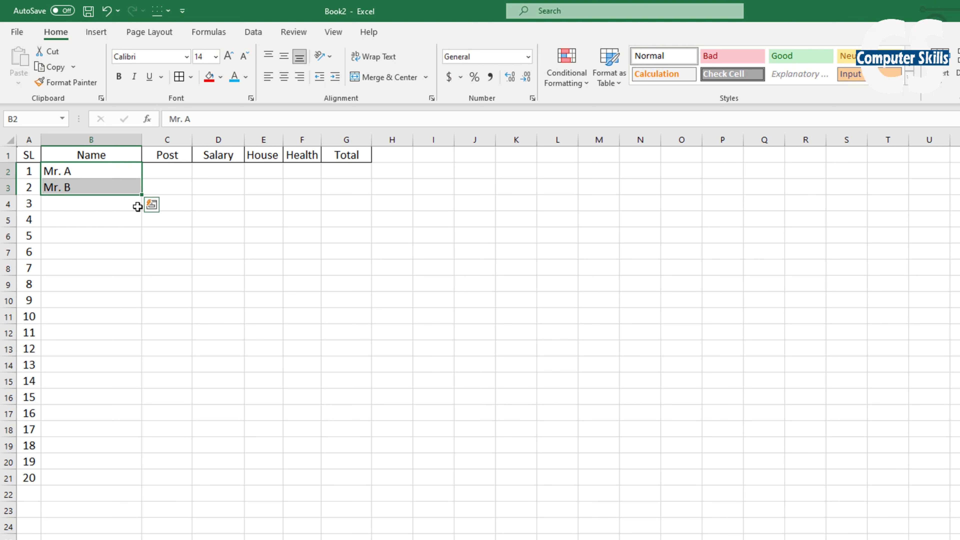
left_click_drag(141, 309, 139, 194)
Enter Mr. C in cell B4 and Mr. D in cell B5.
left_click(97, 205)
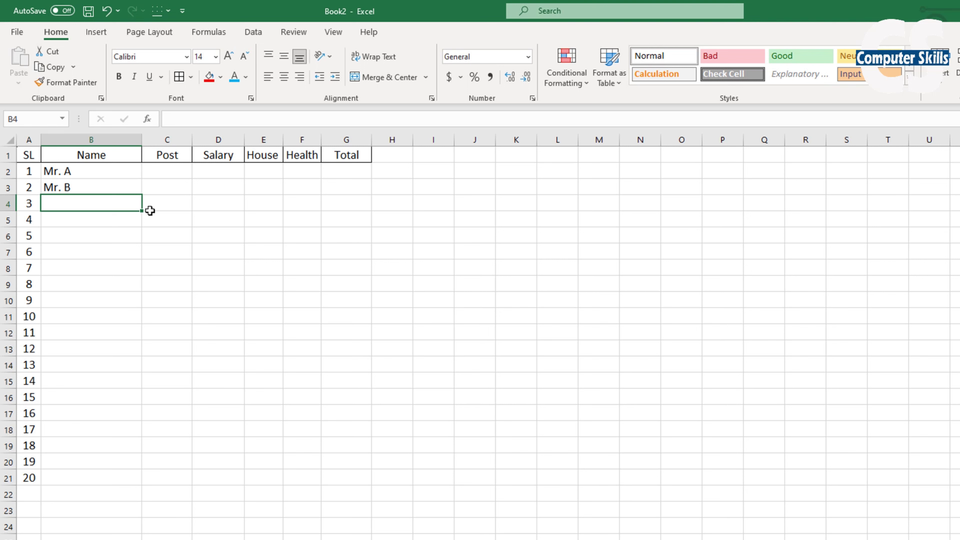
type("Mr. C")
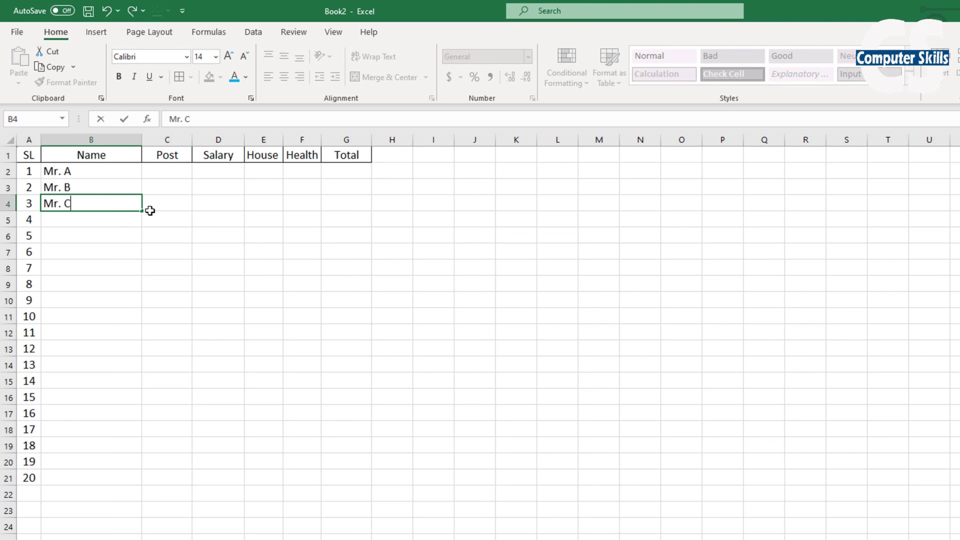
key("Return")
type("Mr")
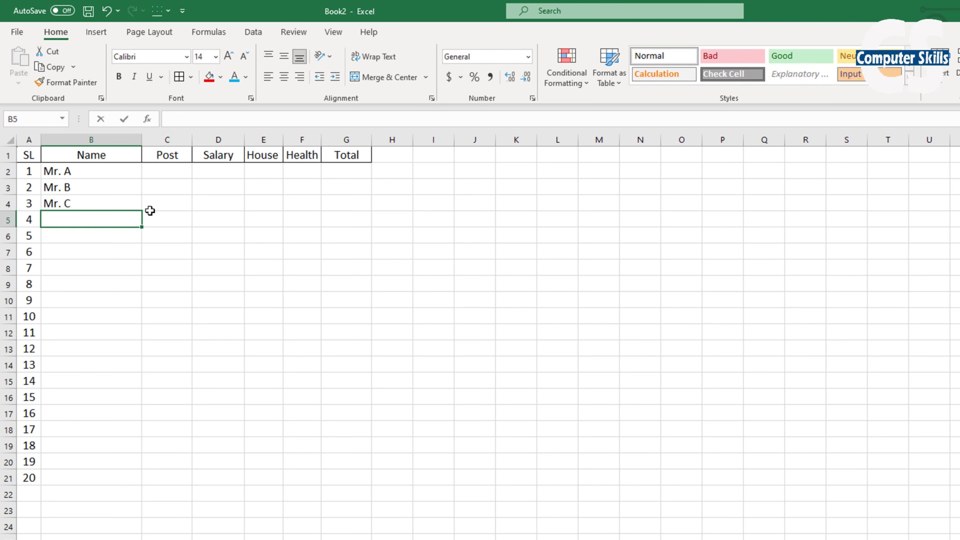
type(". D")
key("Return")
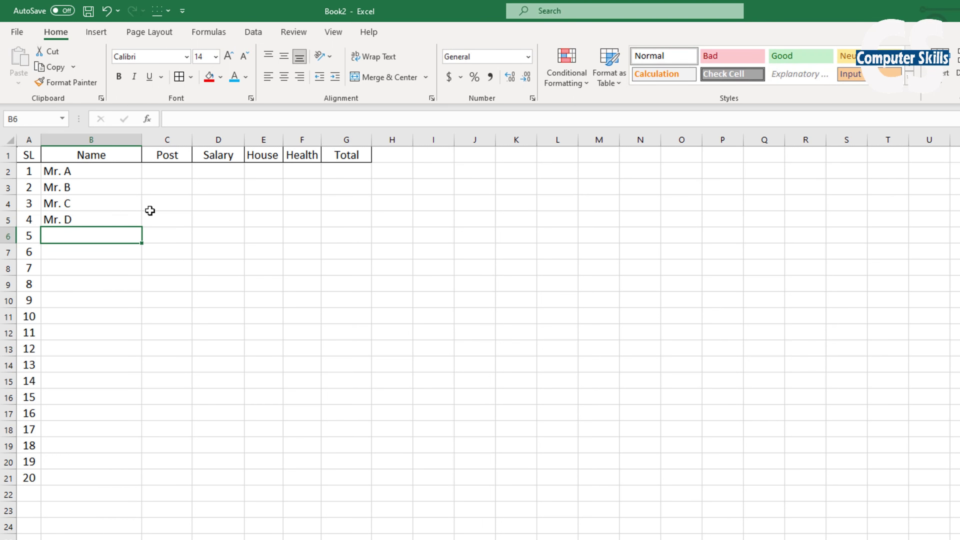
Enter Mr. E, Mr. F, Mr. F and Mr. G in cells B6 to B9.
type("Mr. E")
key("Return")
type("Mr. F")
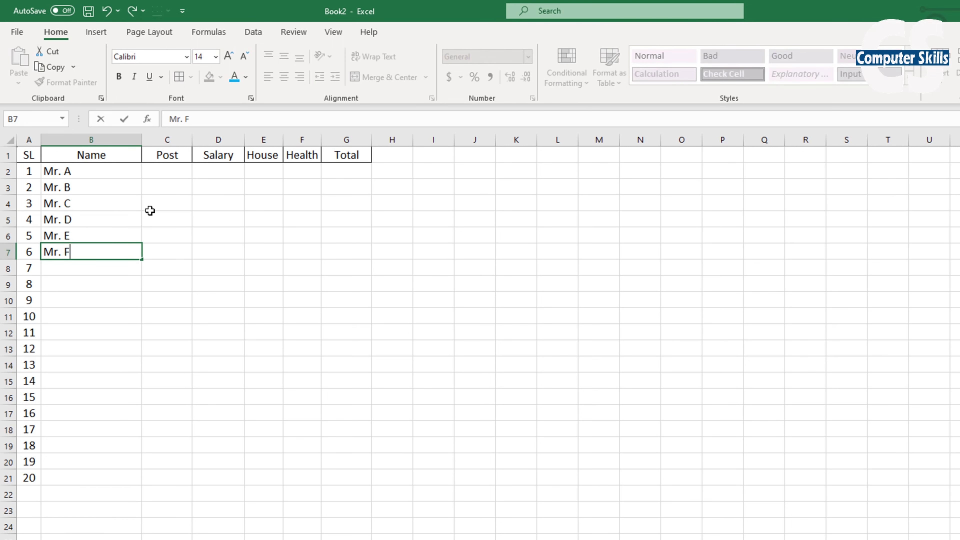
key("Return")
type("Mr. F")
key("Return")
type("Mr. G")
Enter Mr. H in cell B10 and Mr. I in cell B11.
left_click(133, 219)
left_click(86, 305)
type("Mr. H")
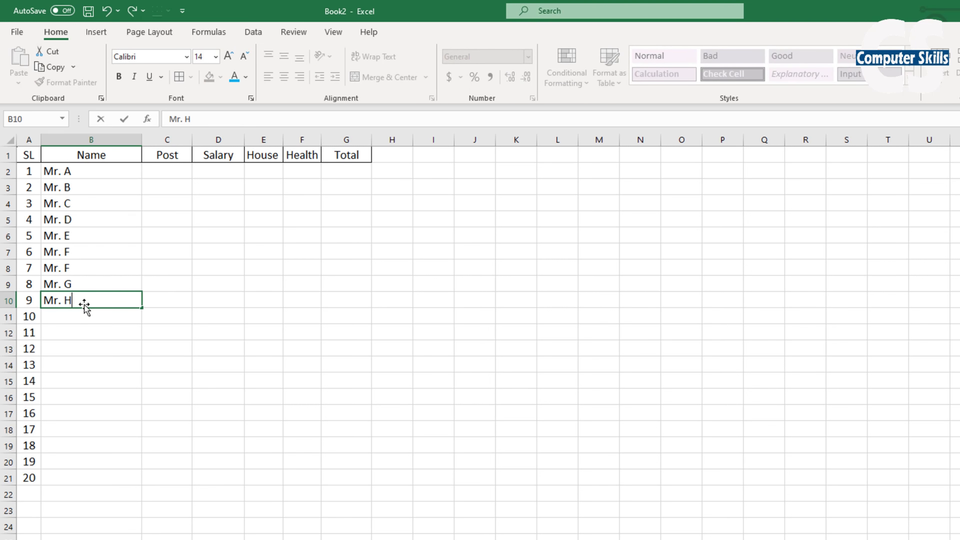
key("Return")
type("Mr. I")
key("Return")
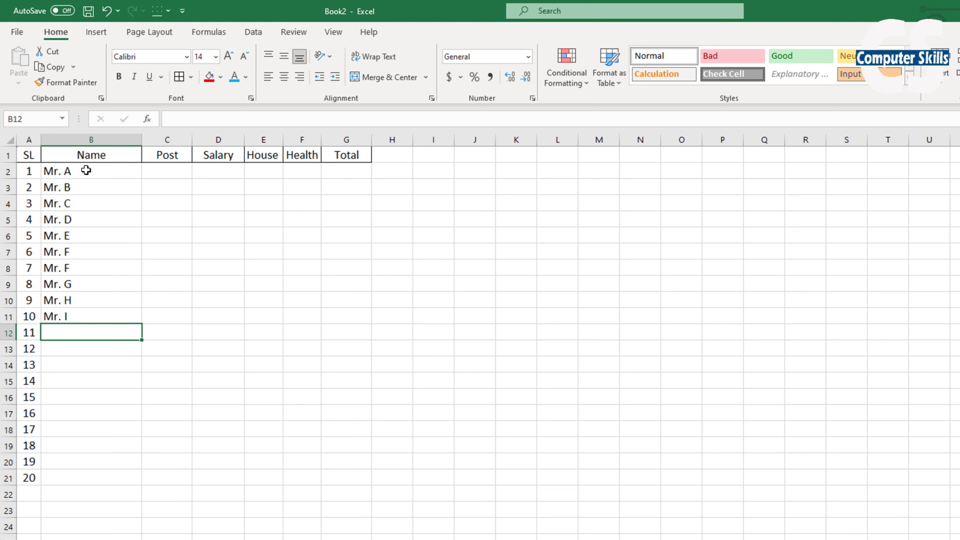
Clear the serial numbers 11 to 20 from cells A12 to A21 and select cell C2.
left_click_drag(28, 332, 28, 477)
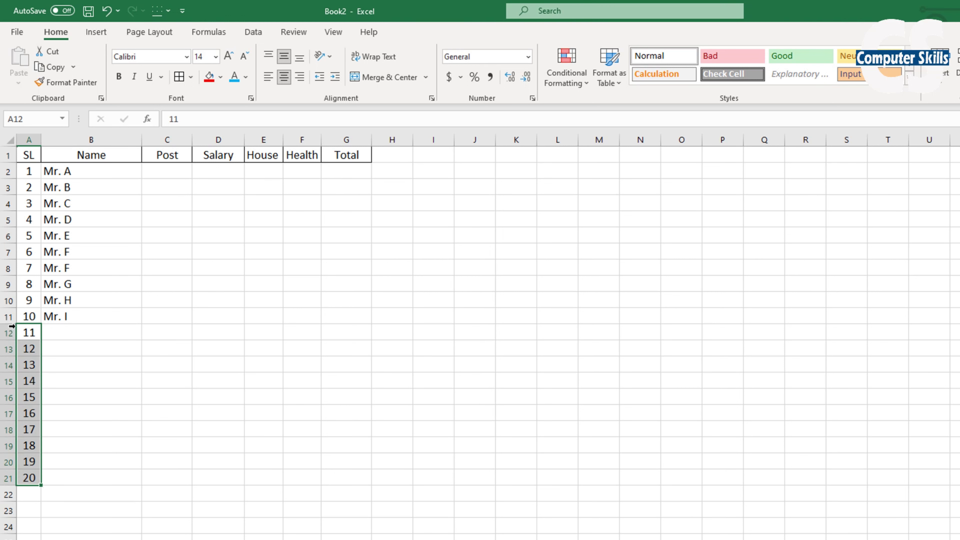
key("Delete")
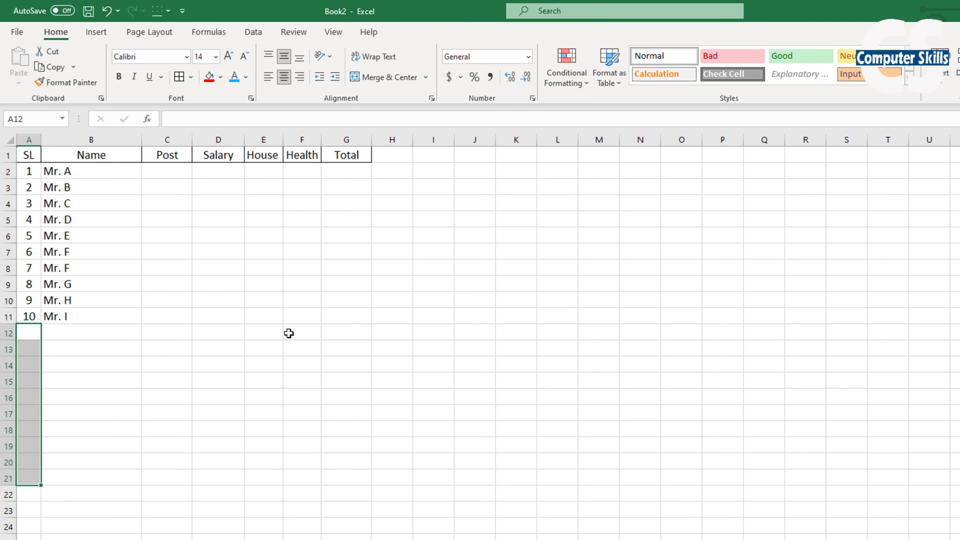
left_click(165, 170)
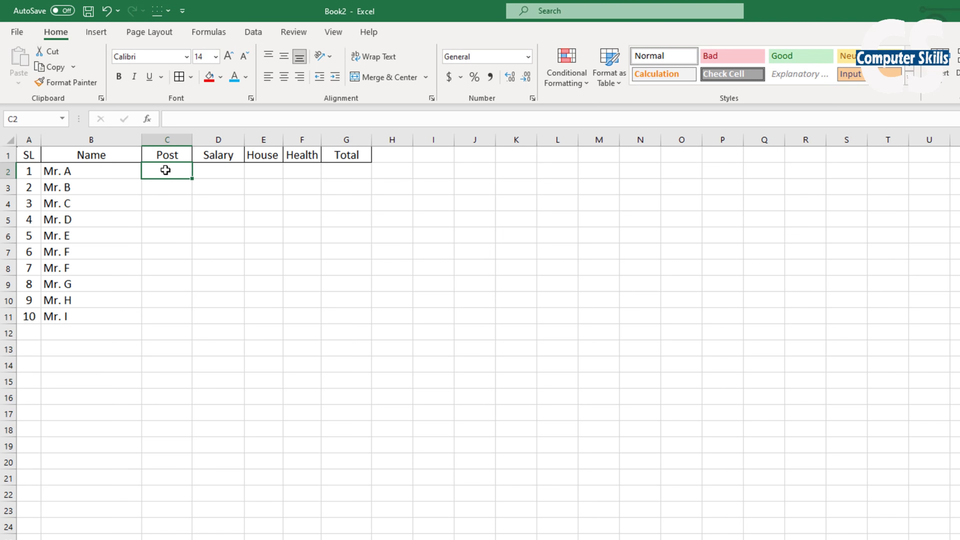
type("Manager")
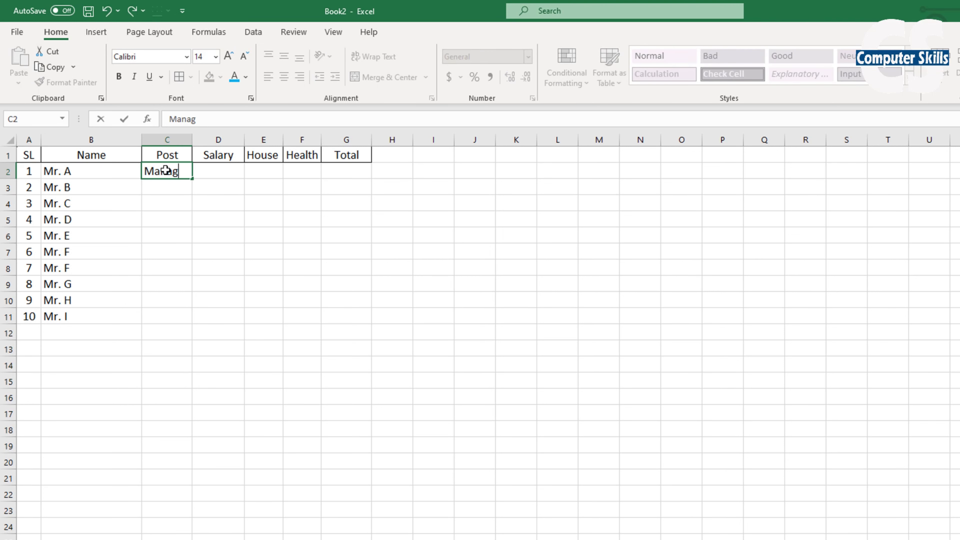
key("BackSpace")
key("BackSpace")
key("BackSpace")
key("BackSpace")
key("BackSpace")
key("BackSpace")
key("BackSpace")
Enter the posts Director, Manager, Officer and Officer in cells C2 to C5.
type("Director")
key("Return")
type("Manager")
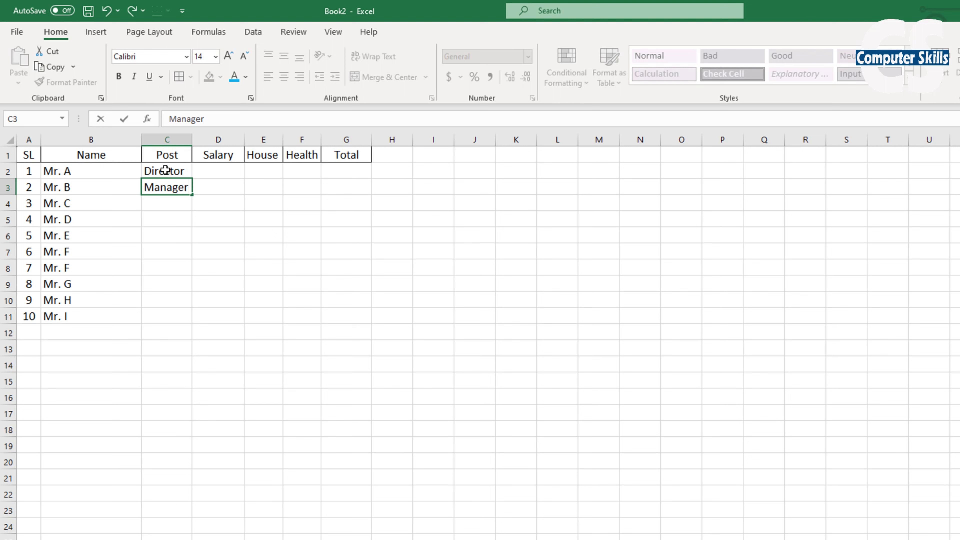
key("Return")
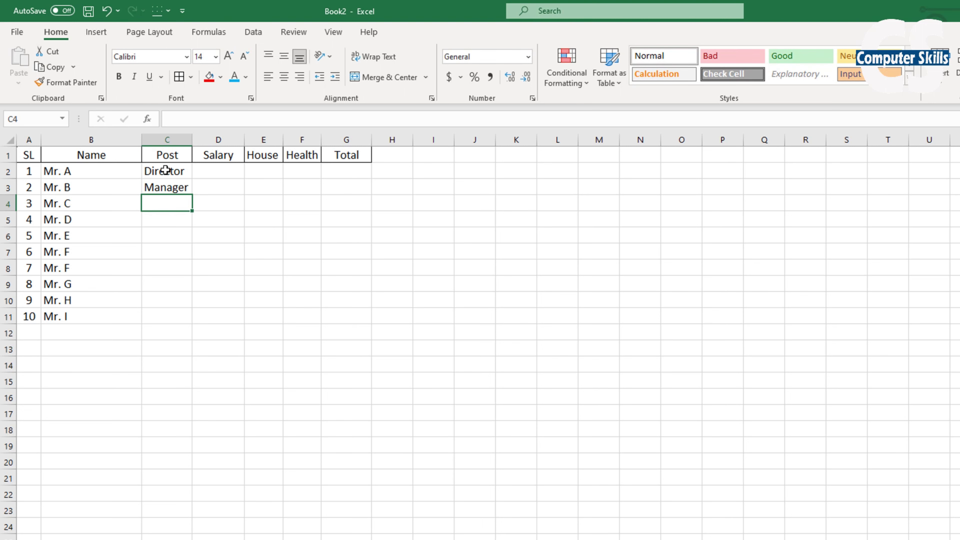
type("Officer")
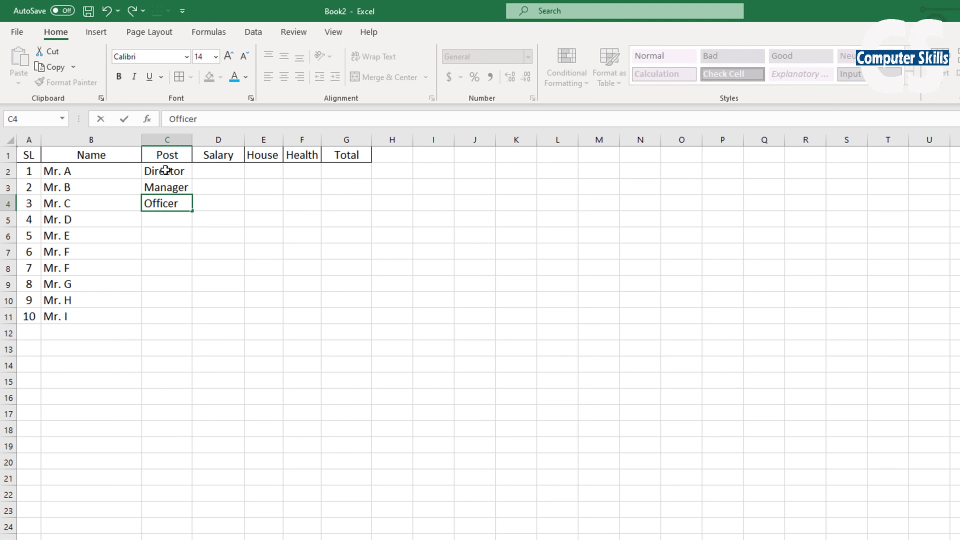
key("Return")
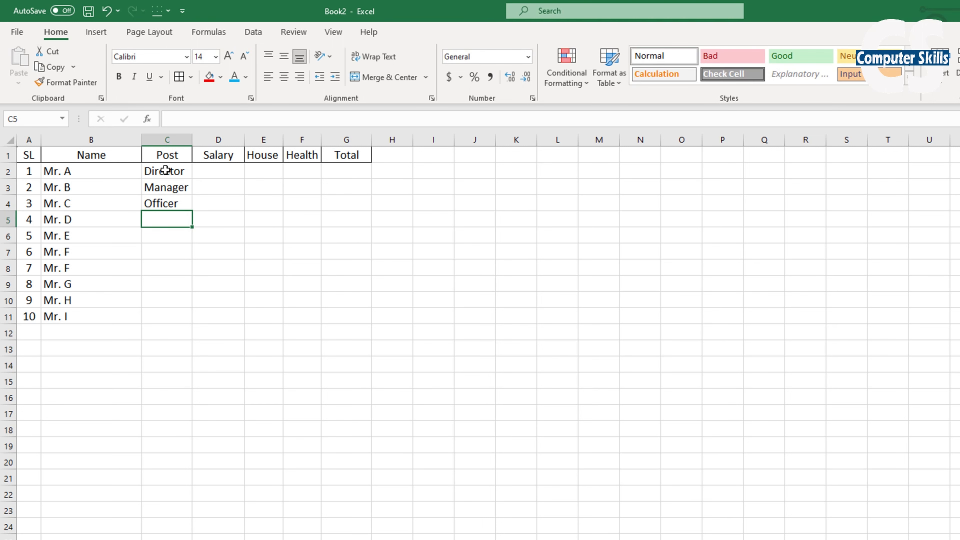
type("Offi")
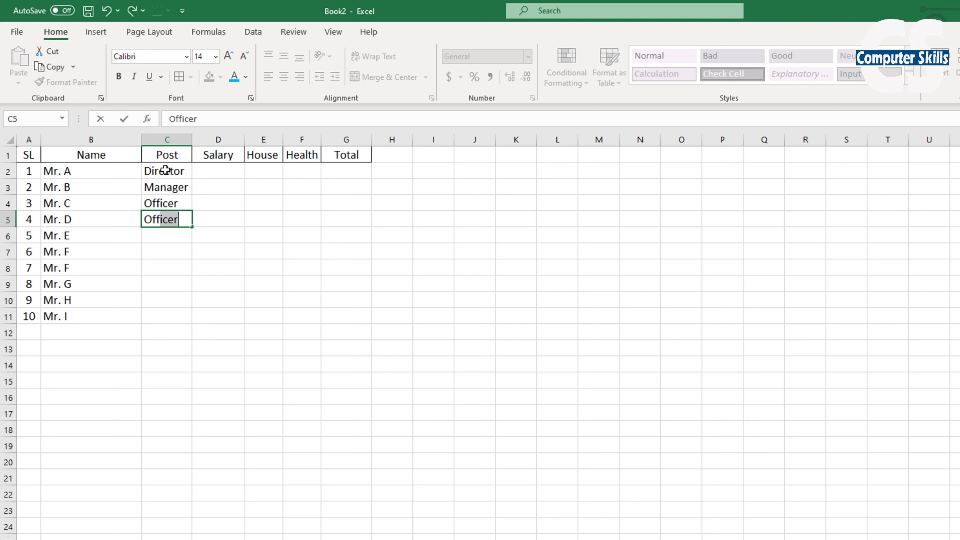
key("Return")
Enter Sales as the post in cells C6, C7 and C8.
type("Sales")
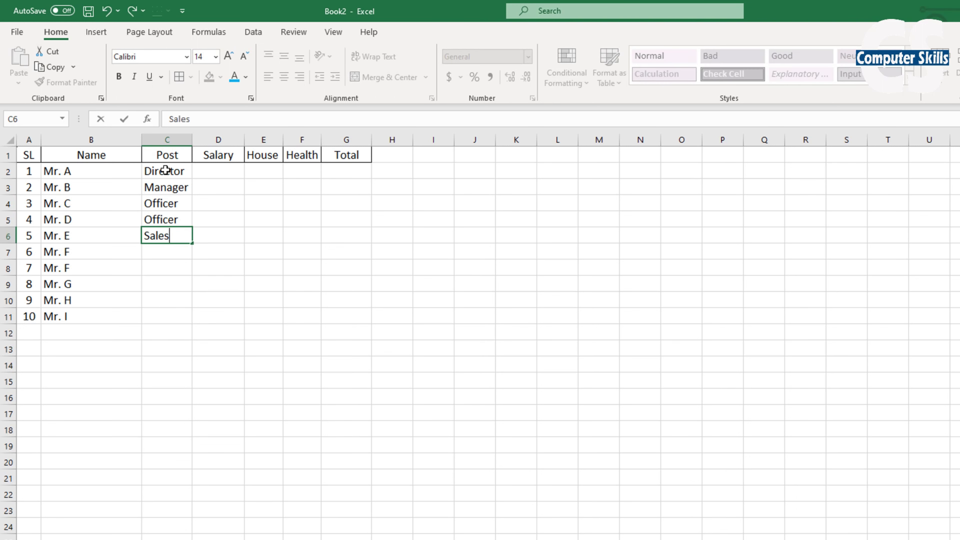
key("Return")
type("Sales")
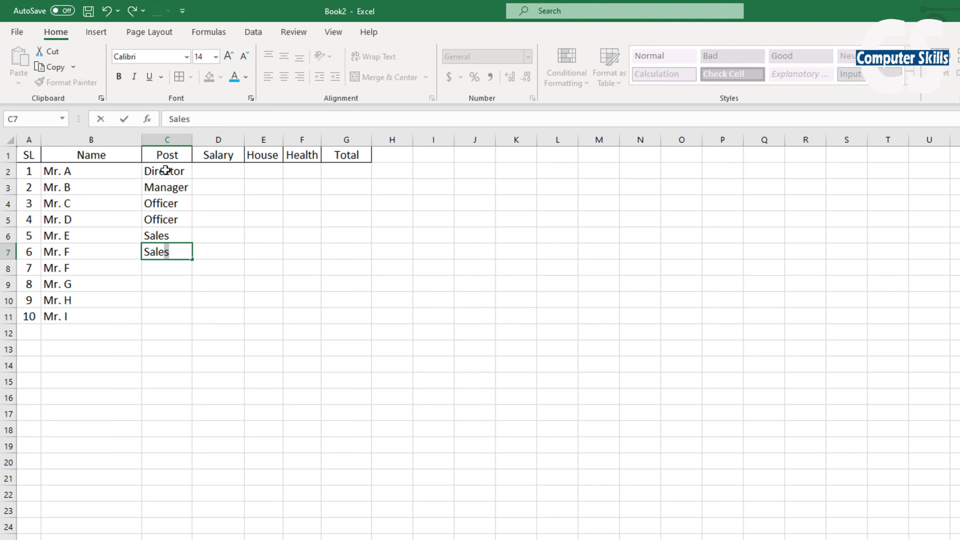
key("Return")
type("Sales")
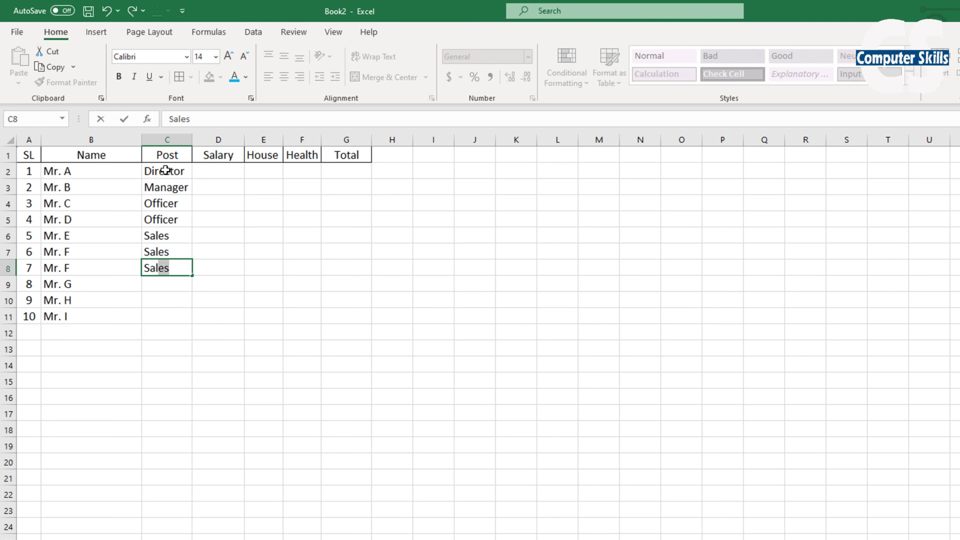
key("Return")
Enter Recep as the post in cell C9.
type("Rece")
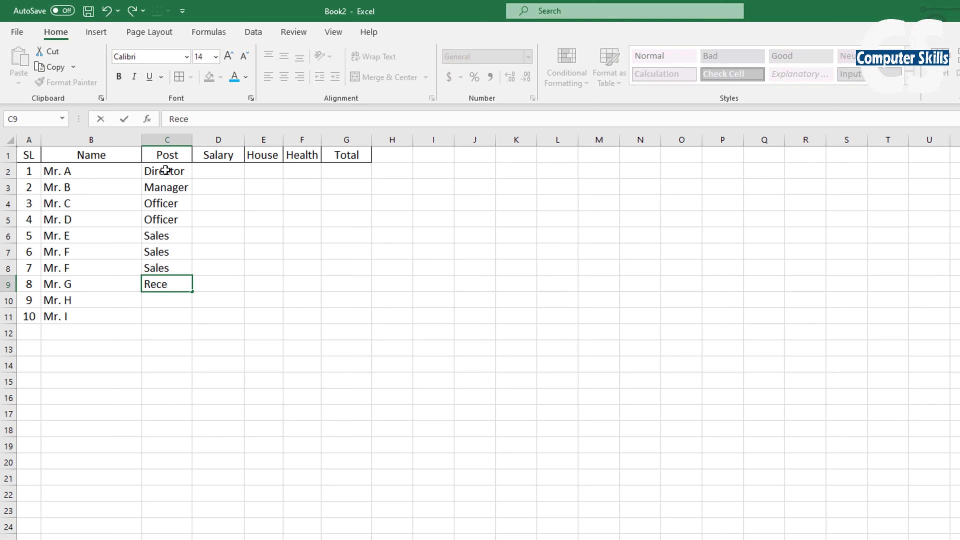
type("p")
key("Return")
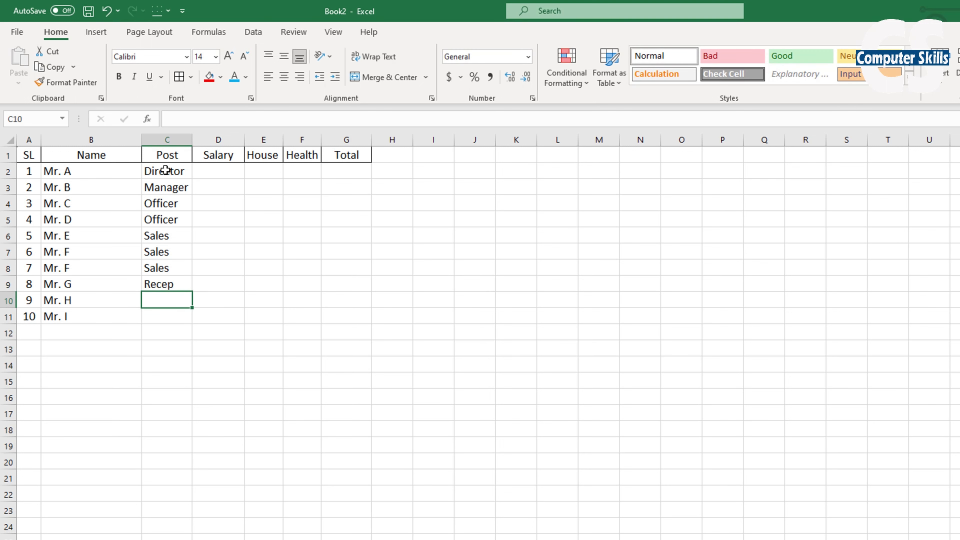
Replace the post in cell C9 with Recip.
key("Up")
type("R")
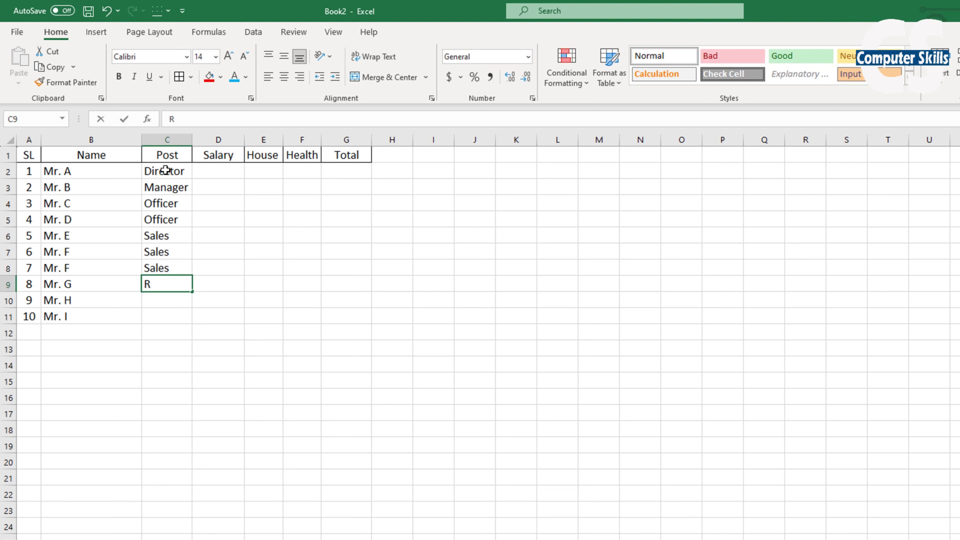
type("ecip.")
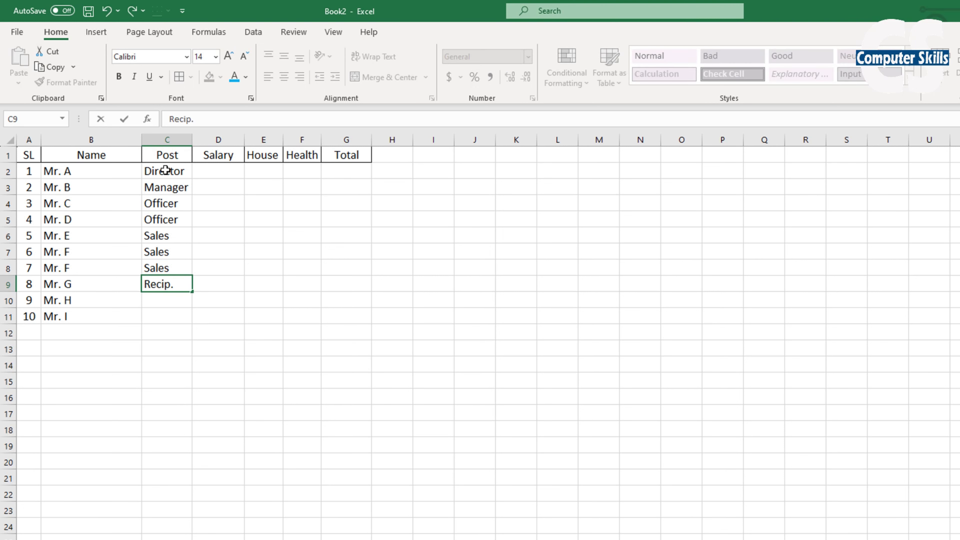
key("Return")
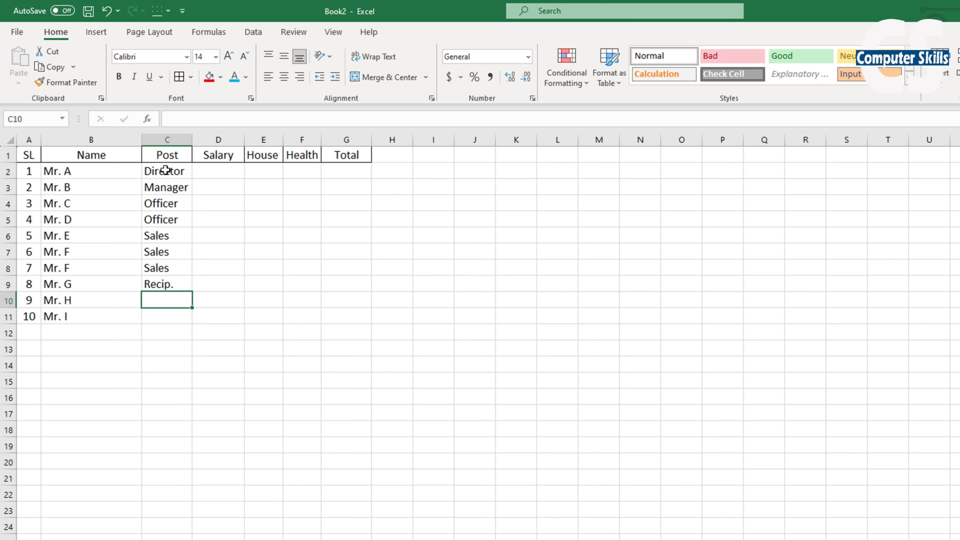
Enter Gateman in cell C10 and Care Taker in cell C11, and widen column C to fit the text.
type("Gatema")
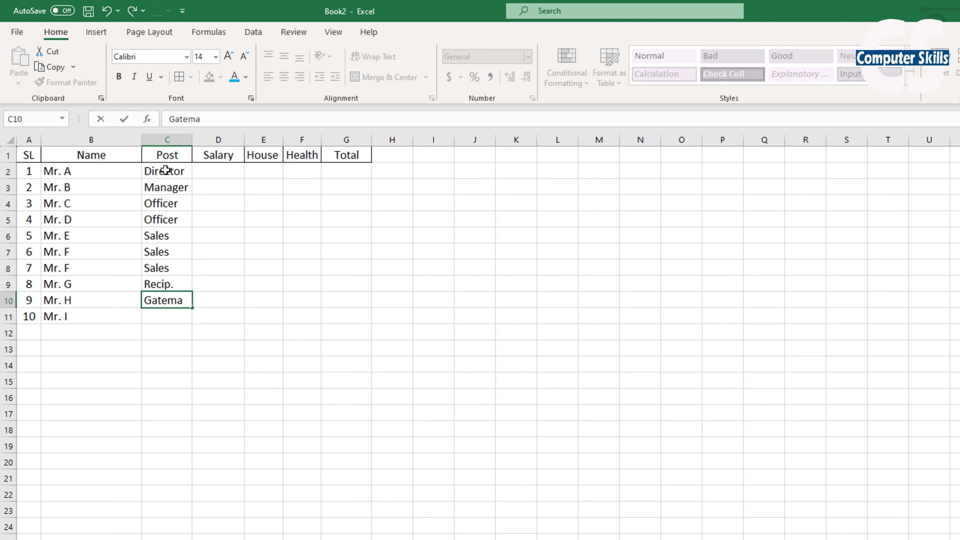
type("n")
key("Return")
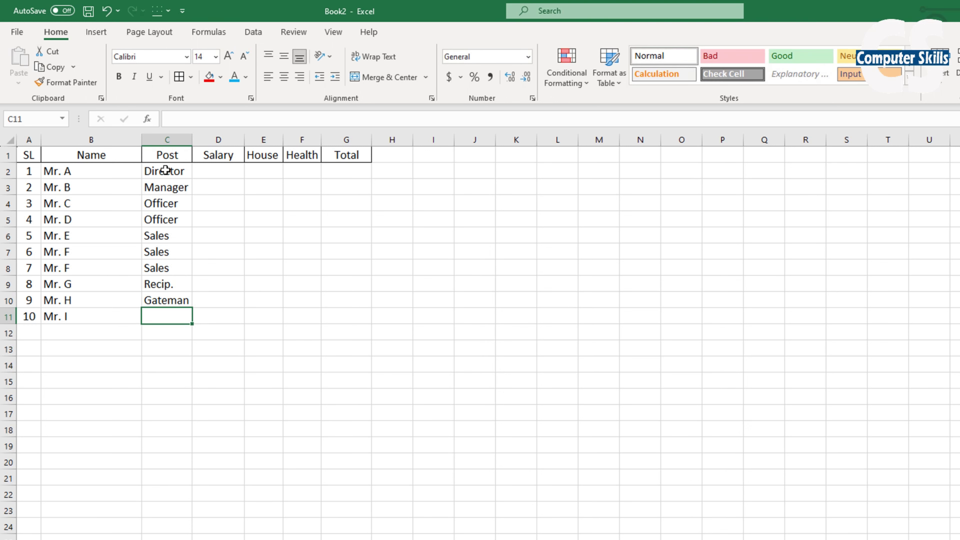
type("Car")
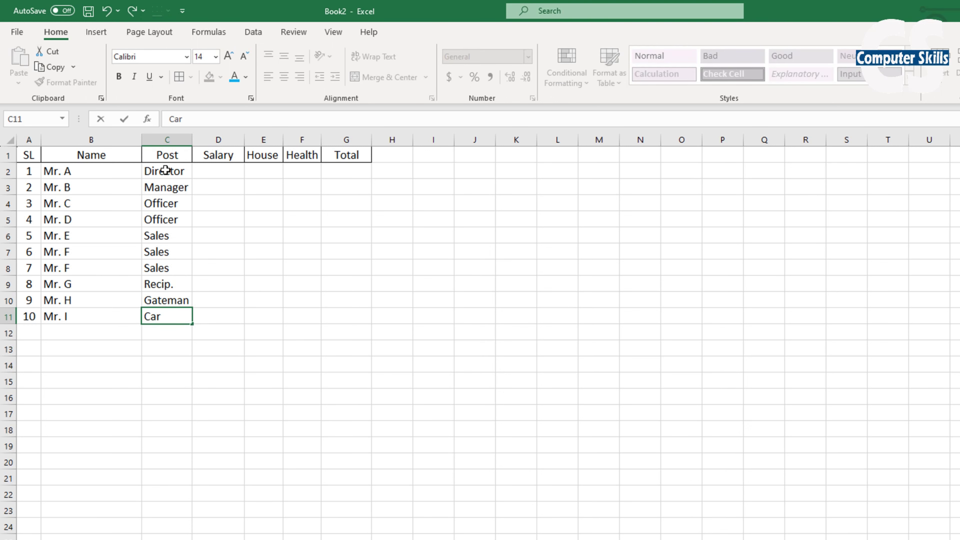
type("e Taker")
key("Return")
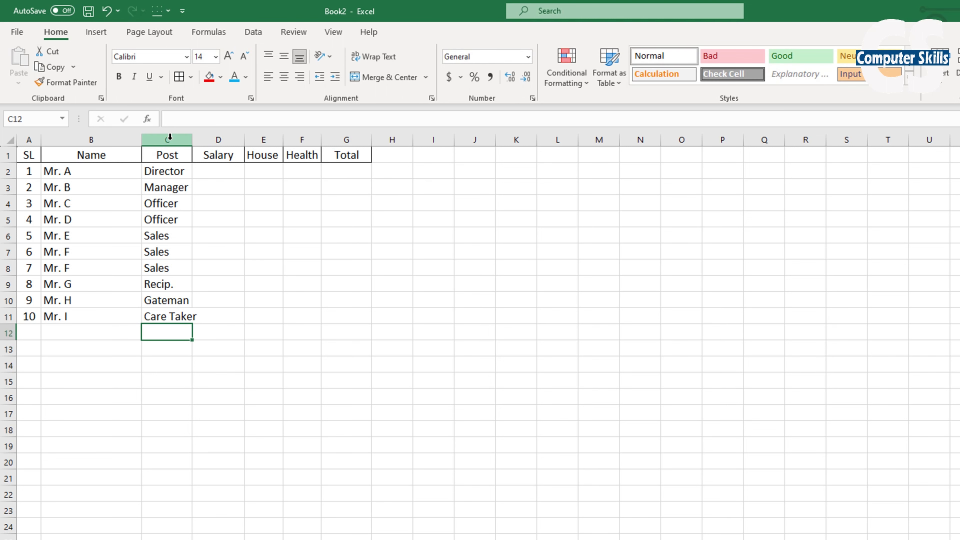
left_click_drag(195, 141, 200, 141)
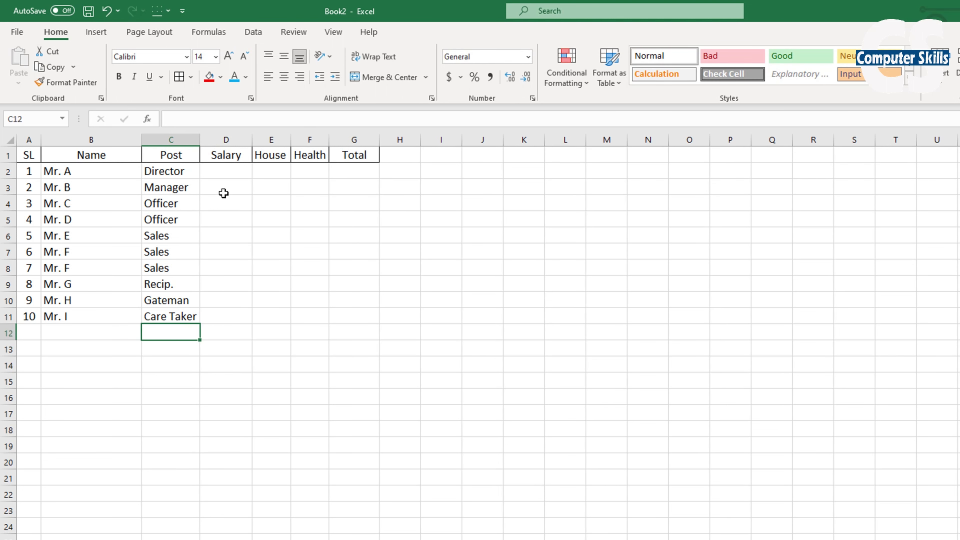
Enter the salaries 80000, 60000, 50000 and 50000 in cells D2 to D5.
left_click(227, 170)
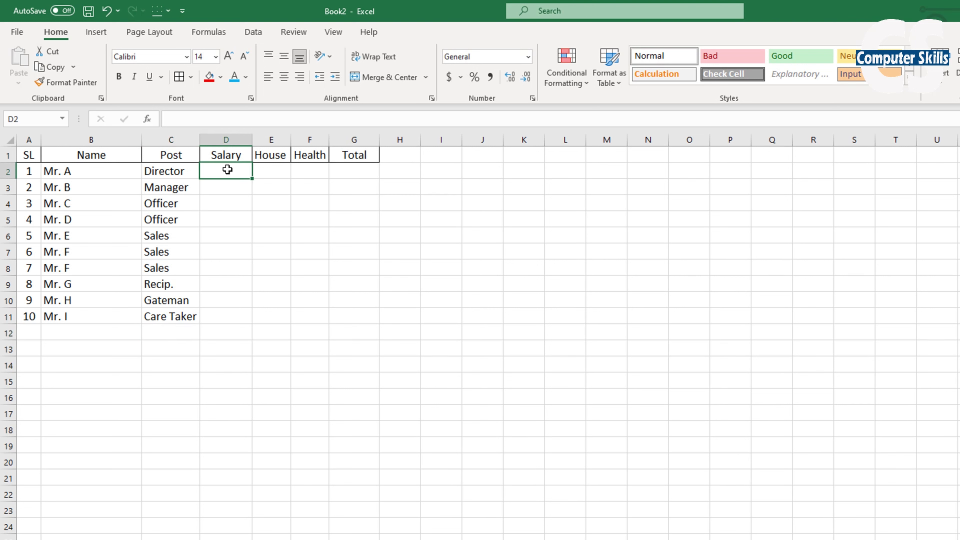
type("80")
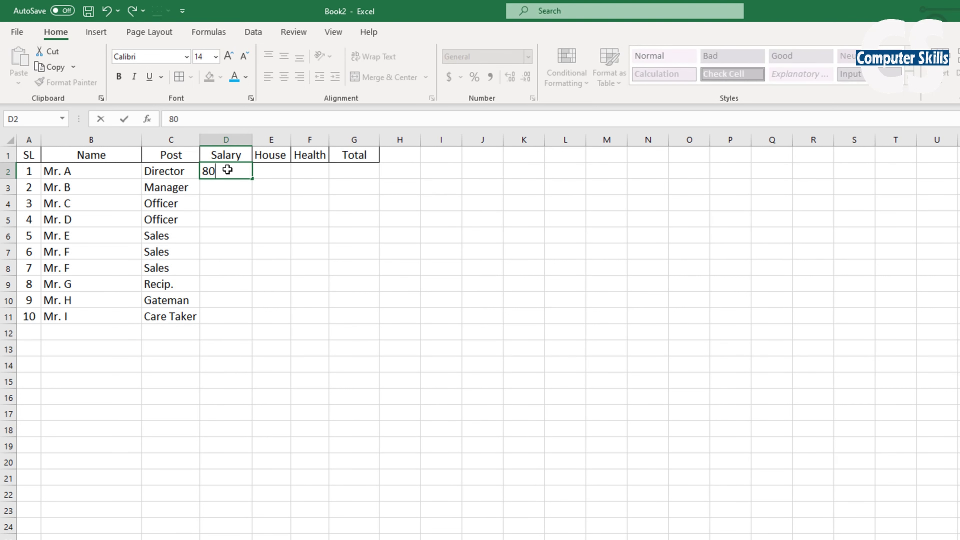
type("000")
key("Return")
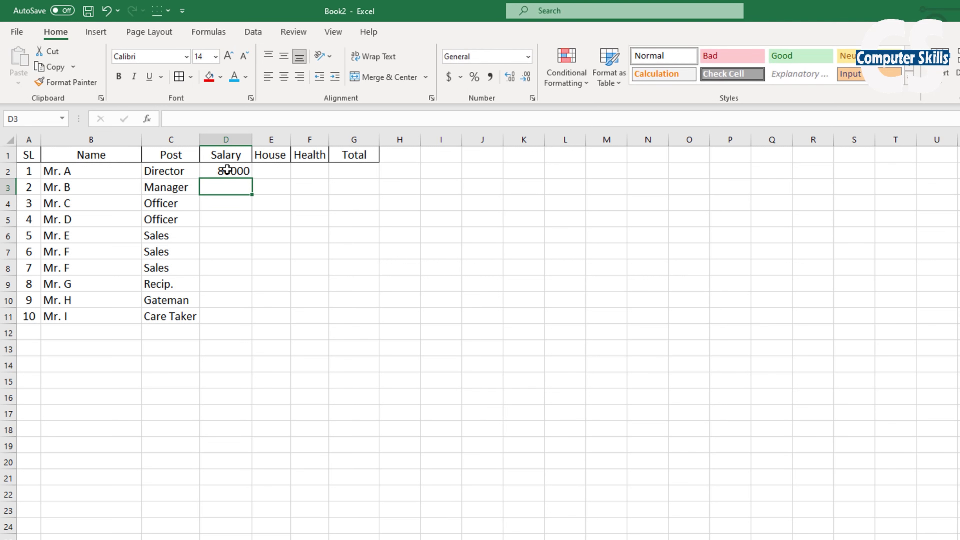
type("60000")
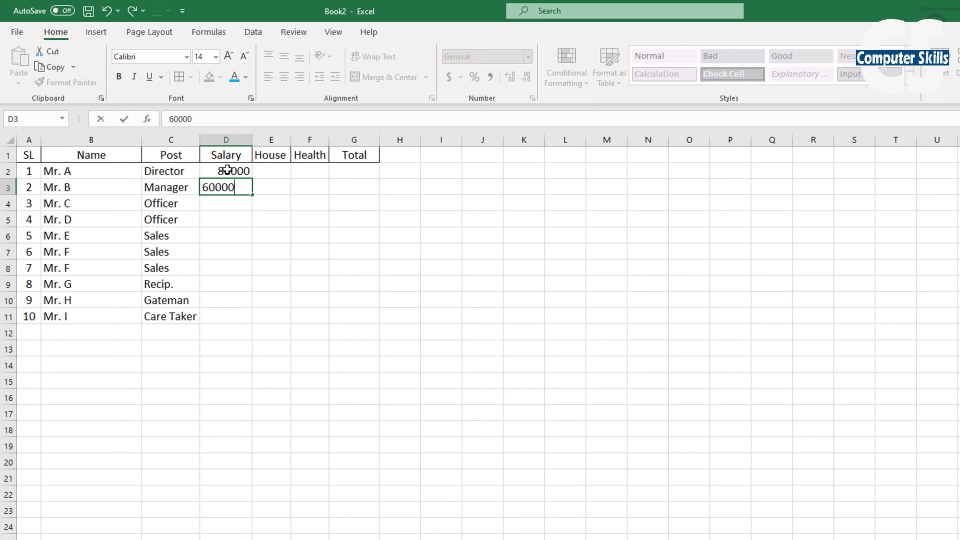
key("Return")
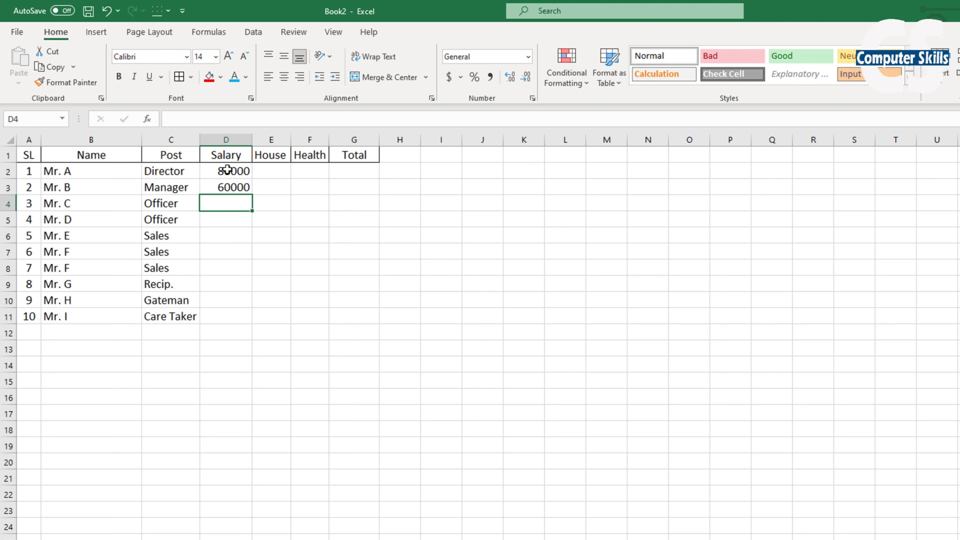
type("50000")
key("Return")
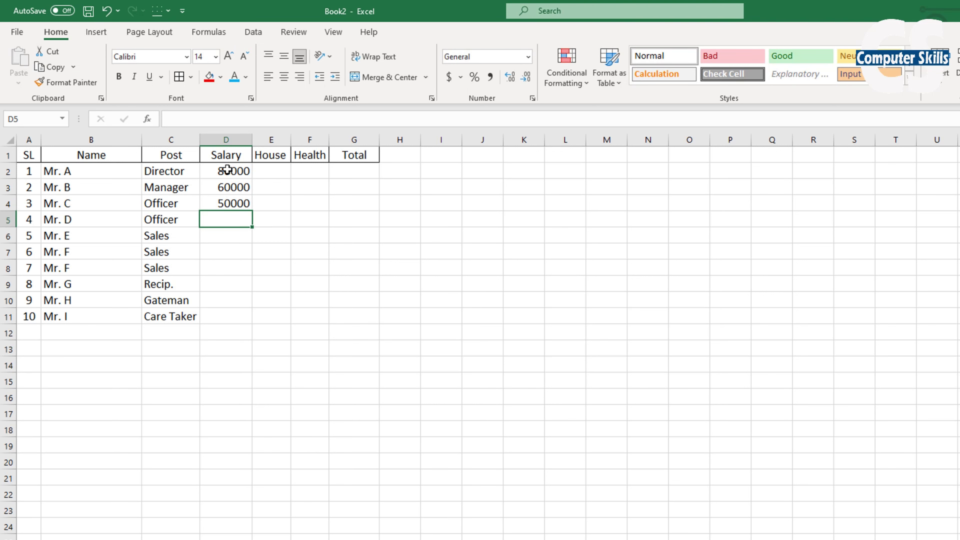
type("50000")
key("Return")
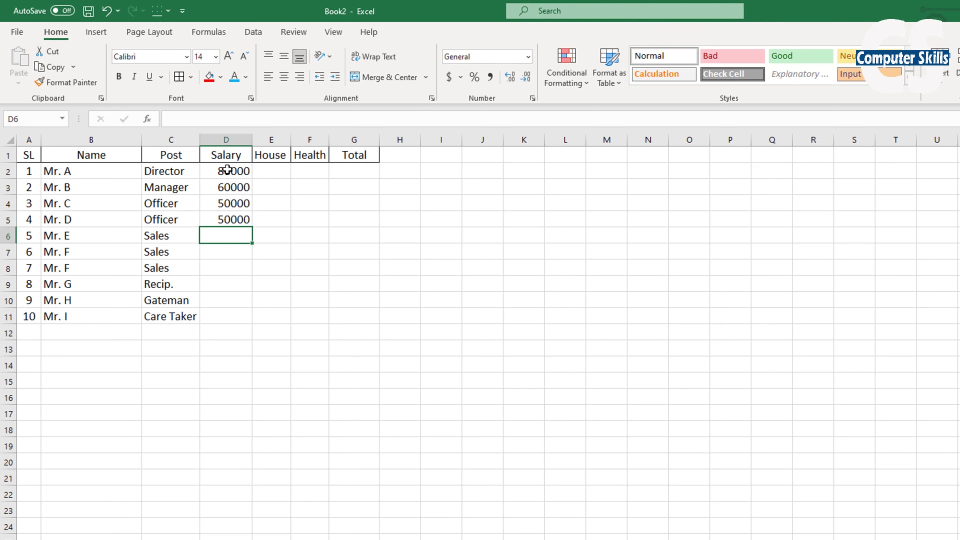
Enter a salary of 40000 in each of cells D6, D7 and D8.
type("40000")
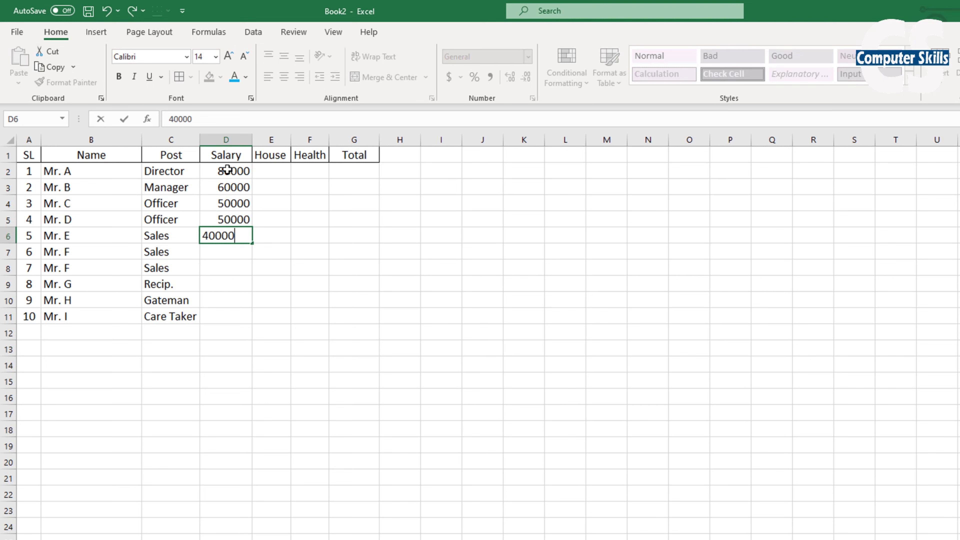
key("Return")
type("40000")
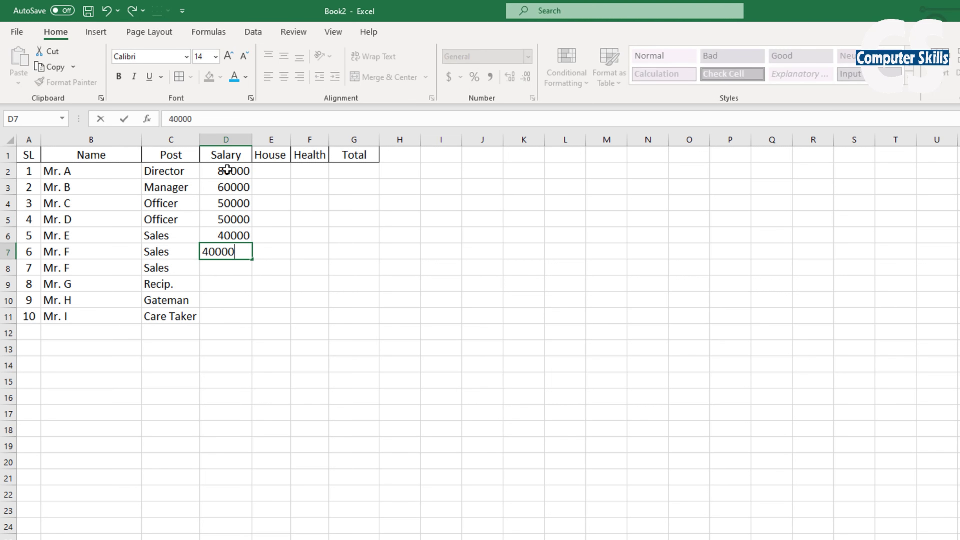
key("Return")
type("40000")
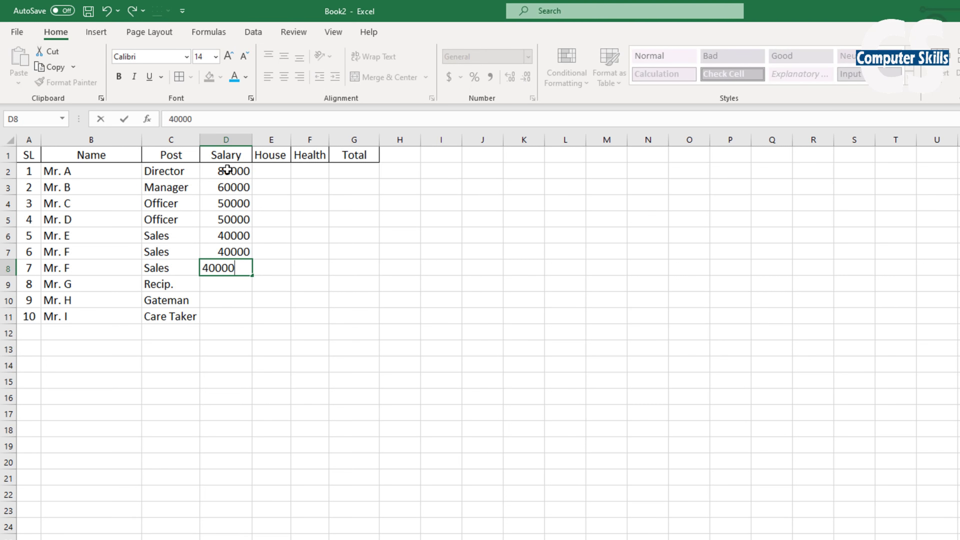
key("Return")
Enter the salaries 38000, 25000 and 25000 in cells D9 to D11 and select cell D2.
type("380000")
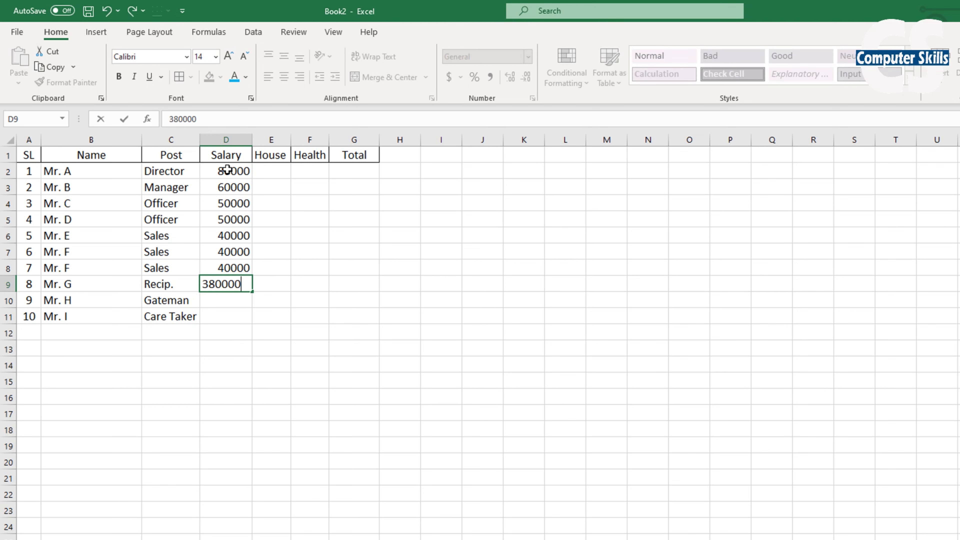
key("BackSpace")
key("Return")
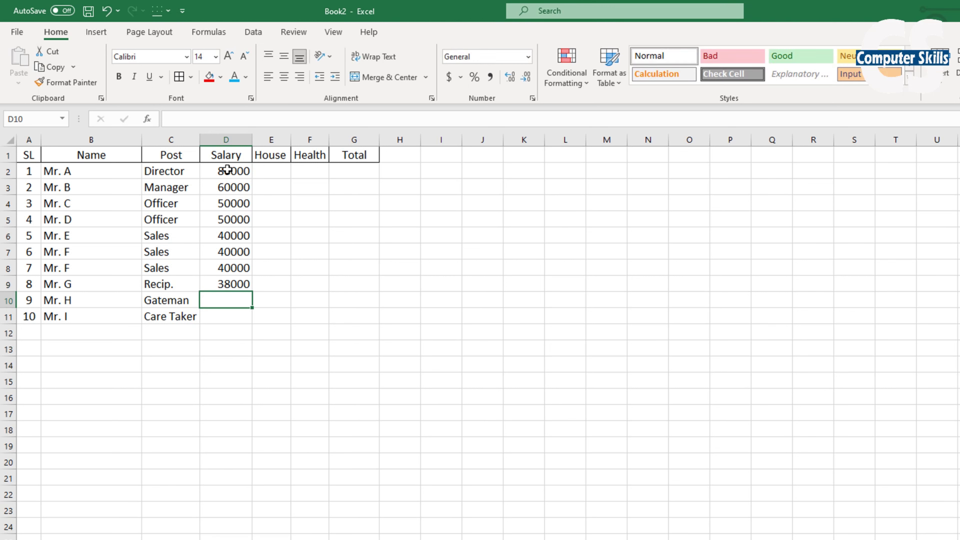
type("25000")
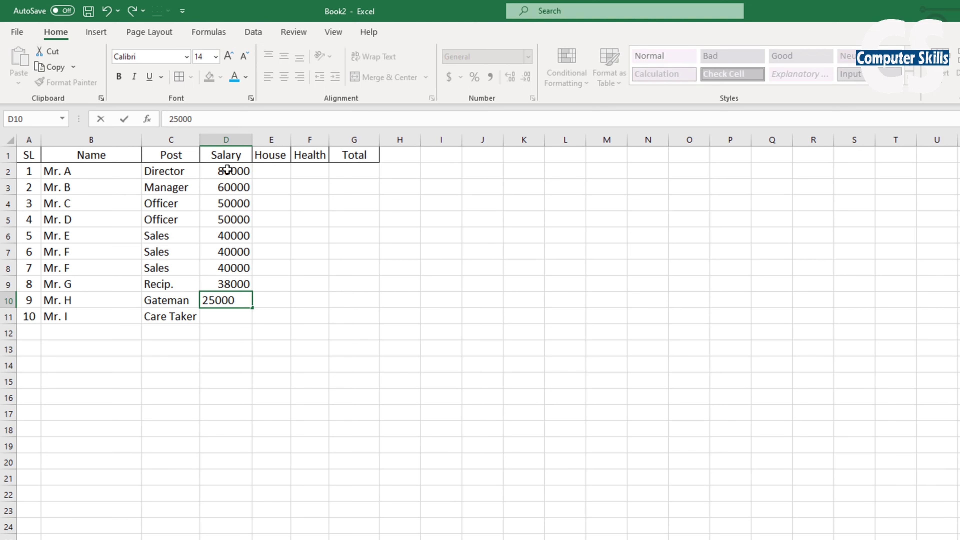
key("Return")
type("25000")
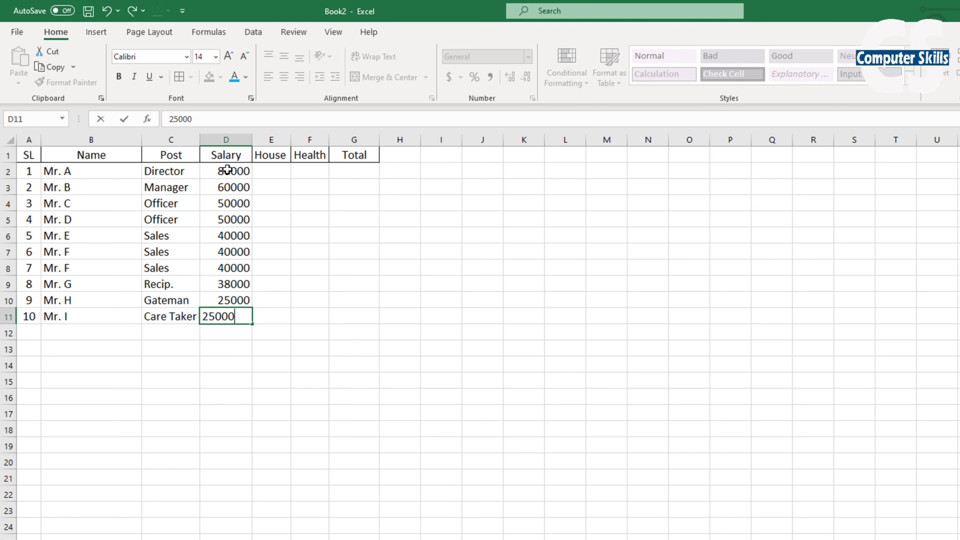
key("Return")
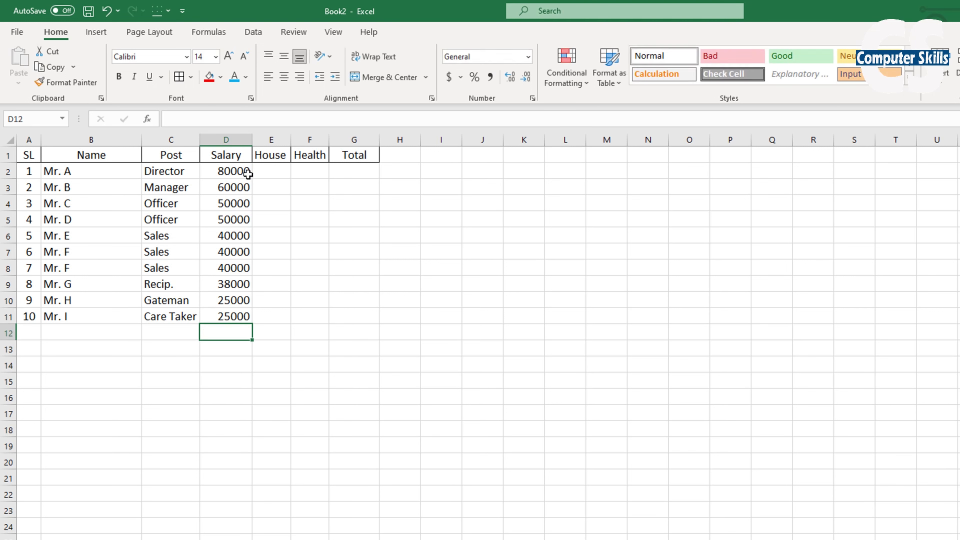
left_click(275, 174)
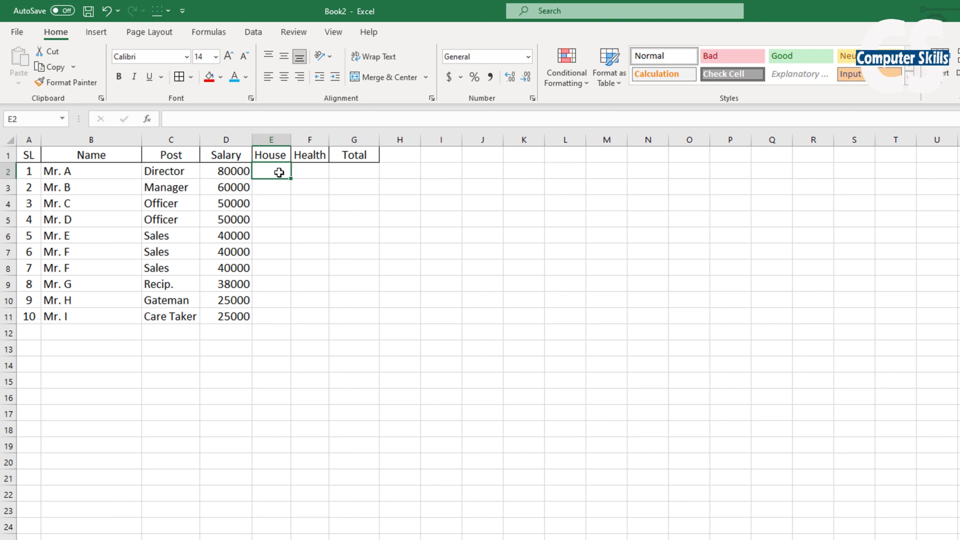
left_click(240, 174)
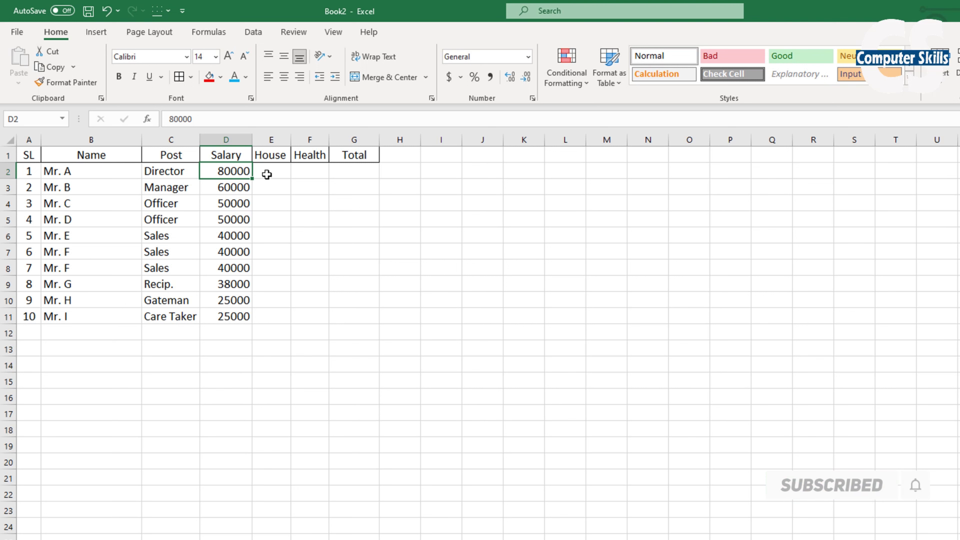
Enter the House amounts 8000, 6000, 5000 and 5000 in cells E2 to E5.
left_click(268, 172)
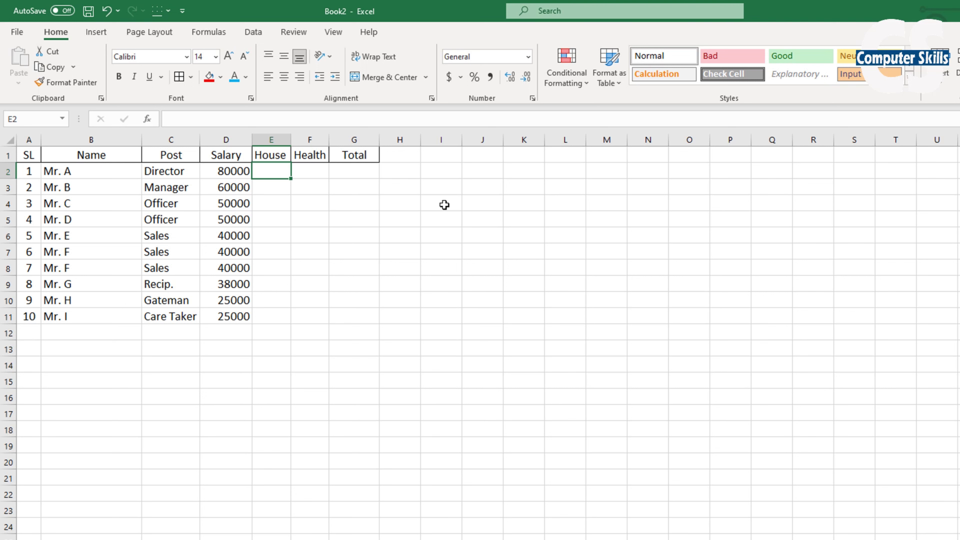
type("8000")
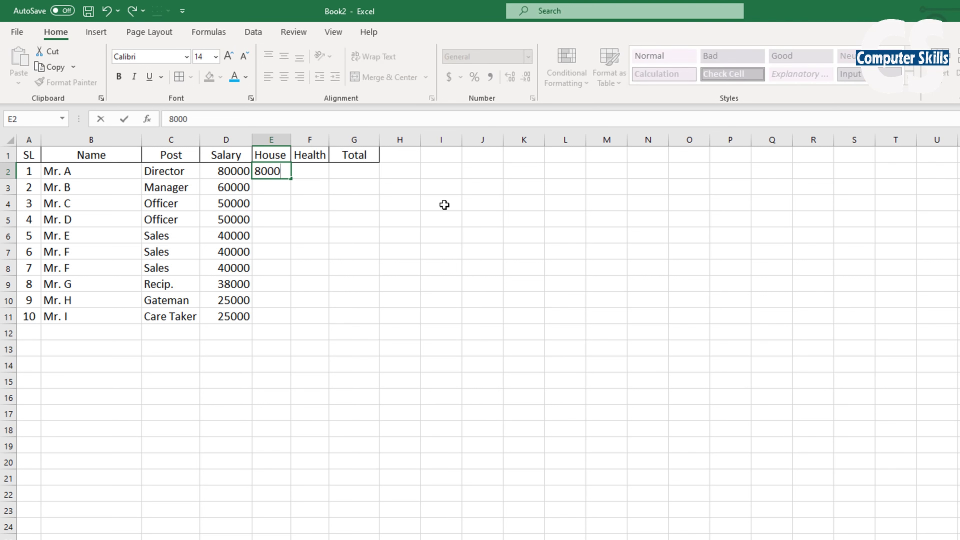
key("Return")
type("6000")
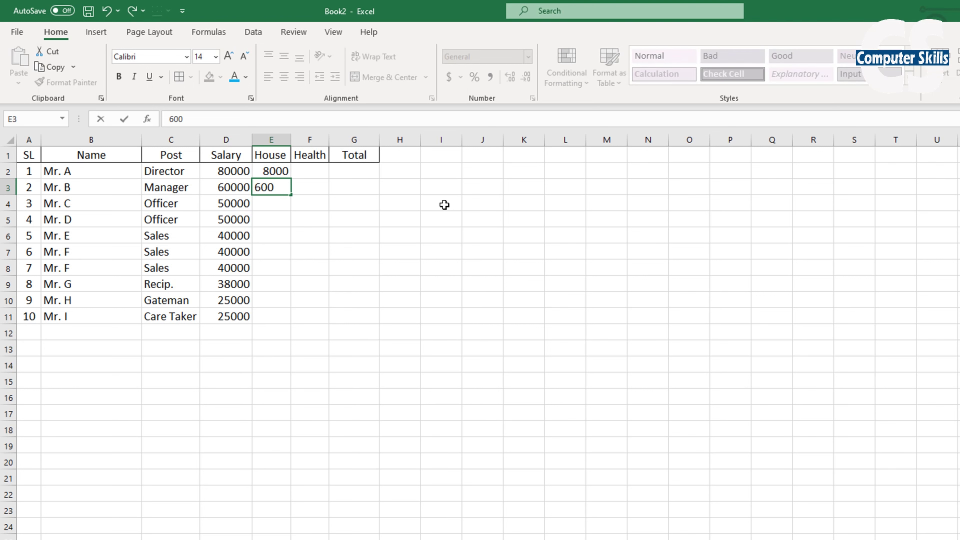
key("Return")
type("5000")
key("Return")
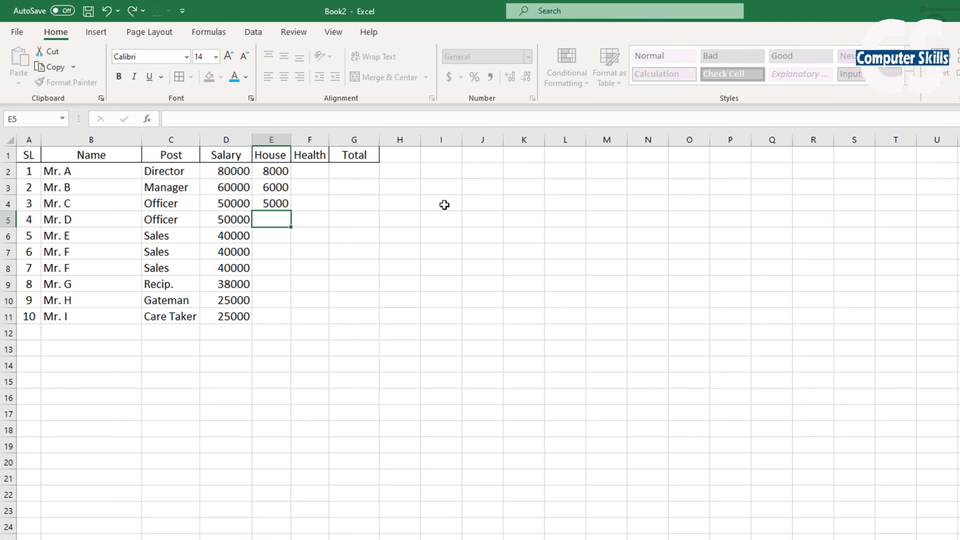
type("5000")
key("Return")
Enter a House amount of 4000 in each of cells E6, E7 and E8.
type("4000")
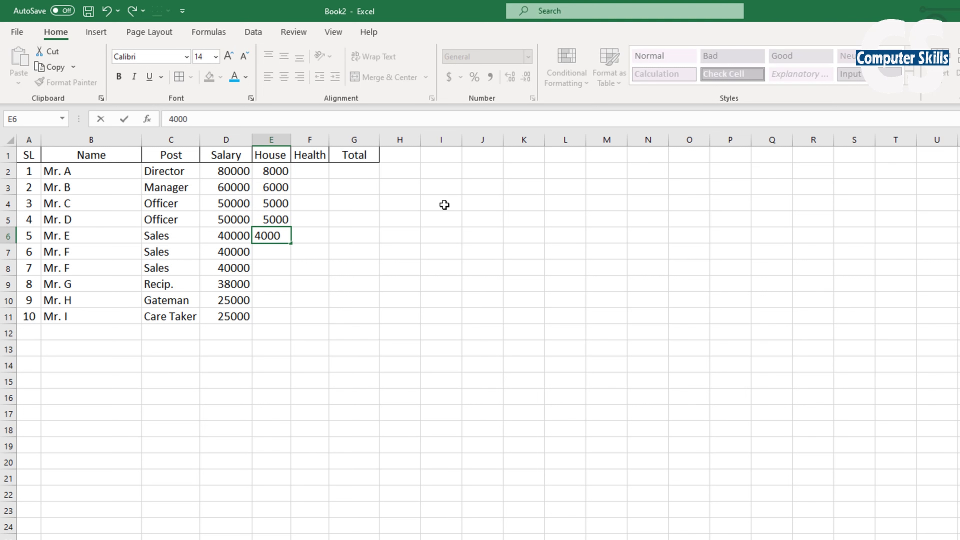
key("Return")
type("4000")
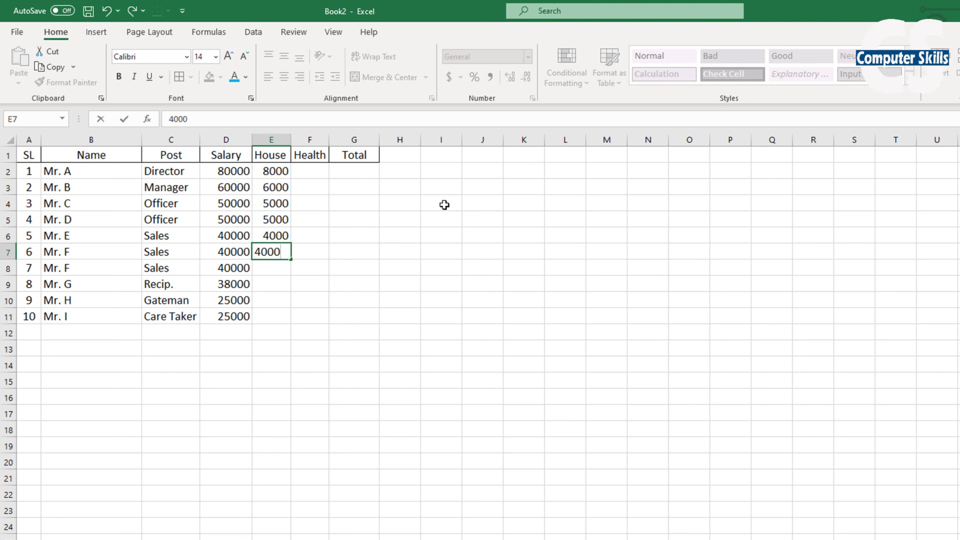
key("Return")
type("4000")
key("Return")
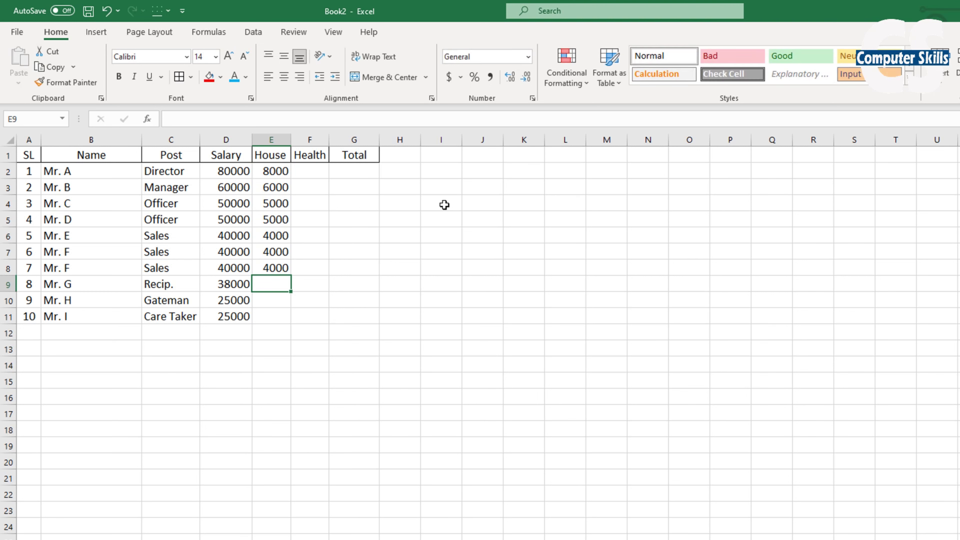
Enter the House amounts 3800, 2500 and 2500 in cells E9 to E11.
type("3800")
key("Return")
type("20")
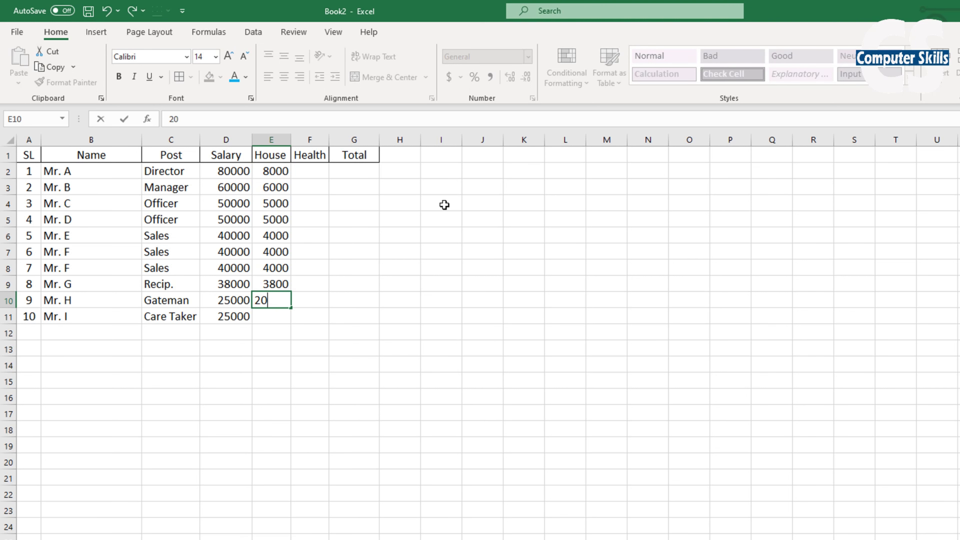
key("BackSpace")
type("500")
key("Return")
type("2500")
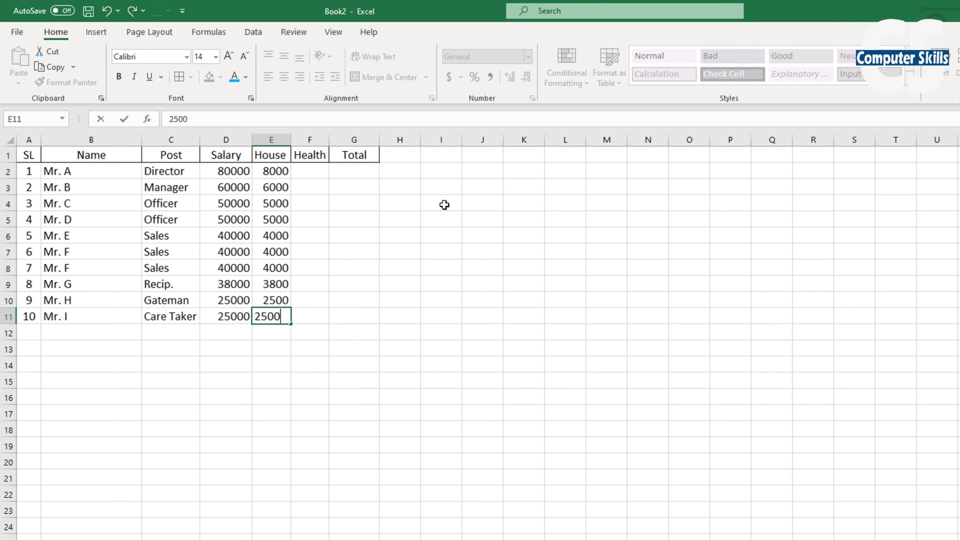
key("Return")
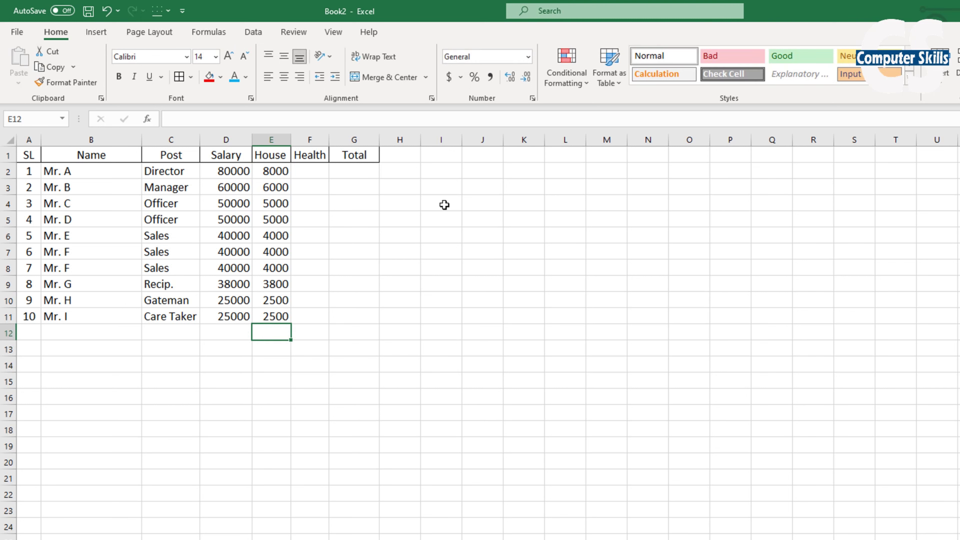
Enter the Health amounts 4000, 3000, 2500 and 2500 in cells F2 to F5.
left_click(316, 173)
left_click(273, 171)
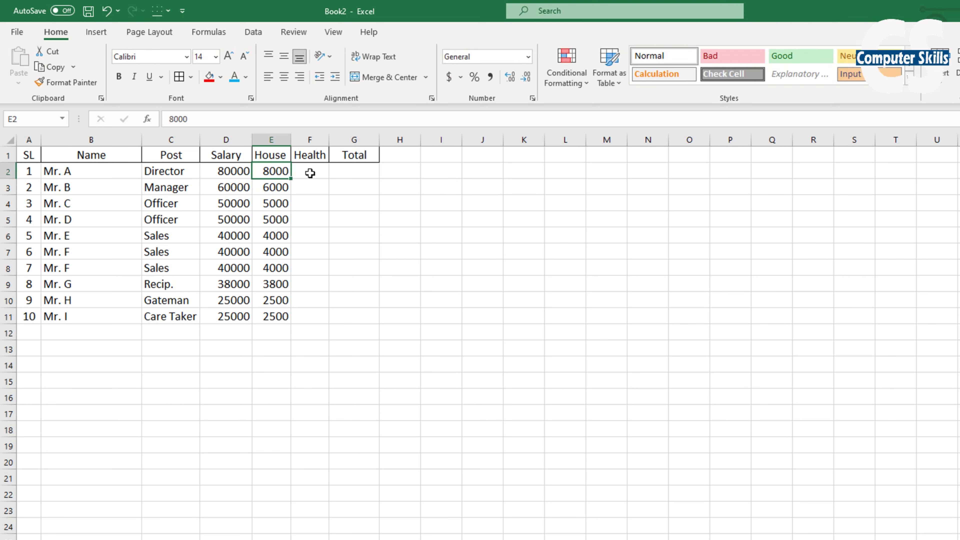
left_click(310, 173)
type("4000")
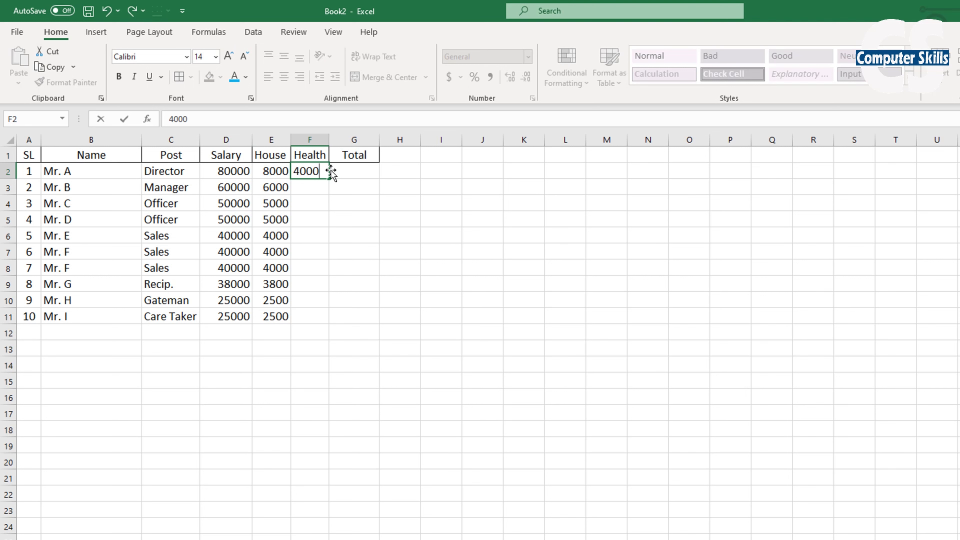
key("Return")
type("3000")
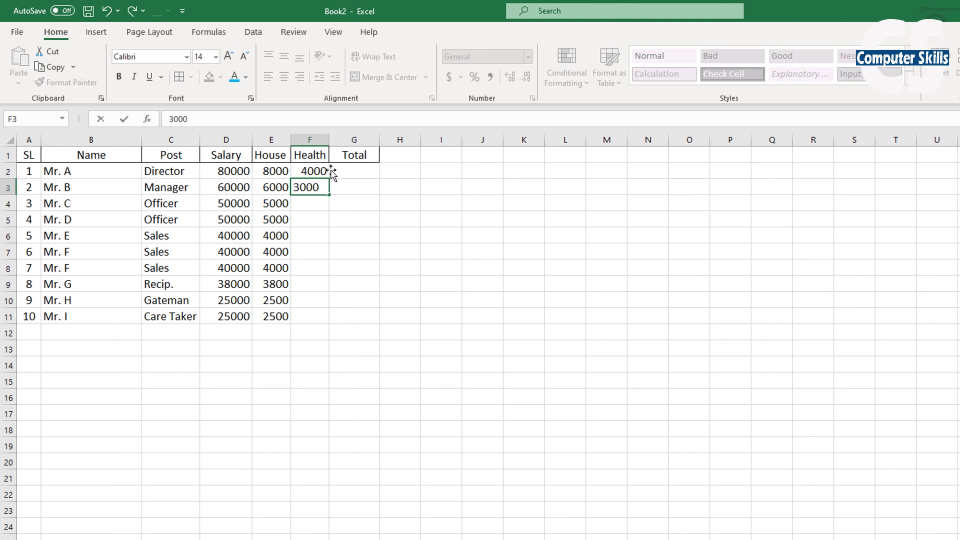
key("Return")
type("2500")
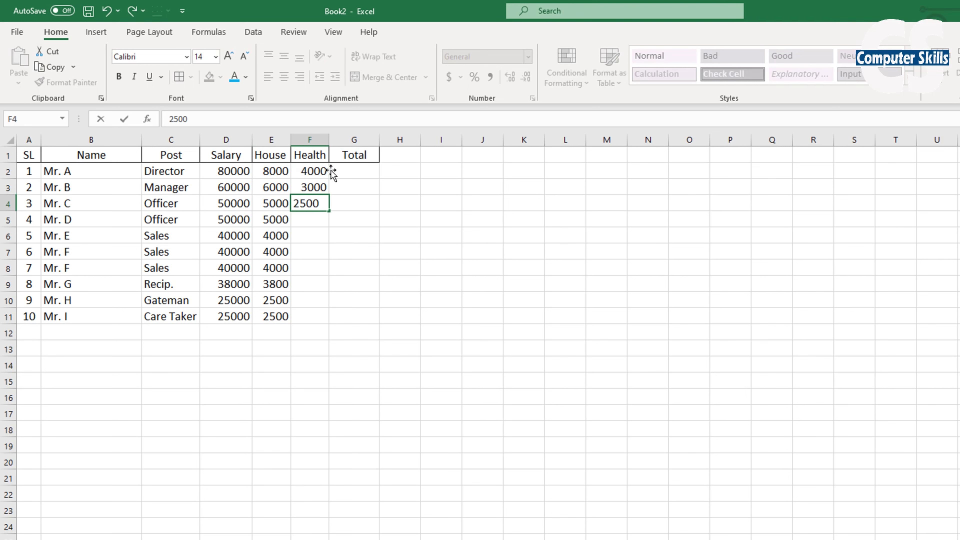
key("Return")
type("2500")
key("Return")
Enter a Health amount of 2000 in each of cells F6, F7 and F8.
type("2000")
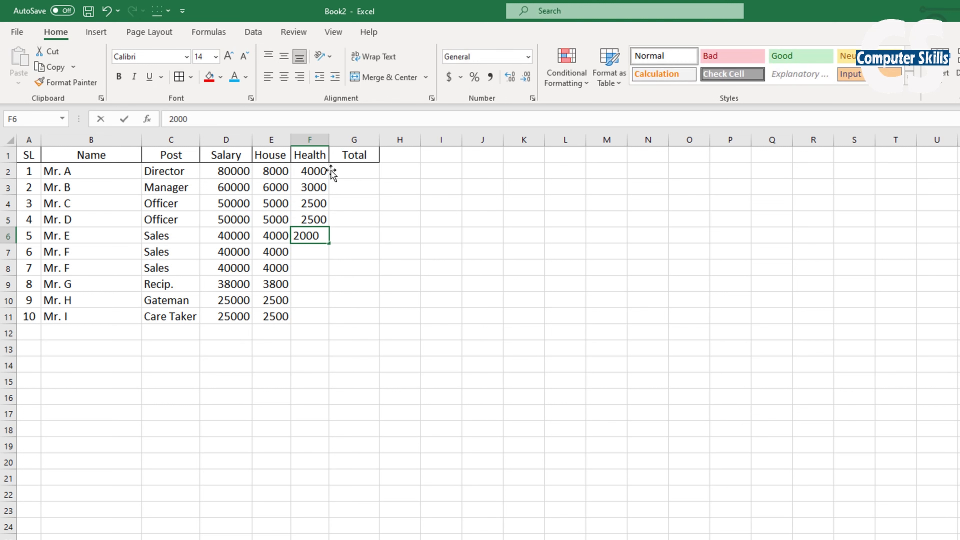
key("Return")
type("2000")
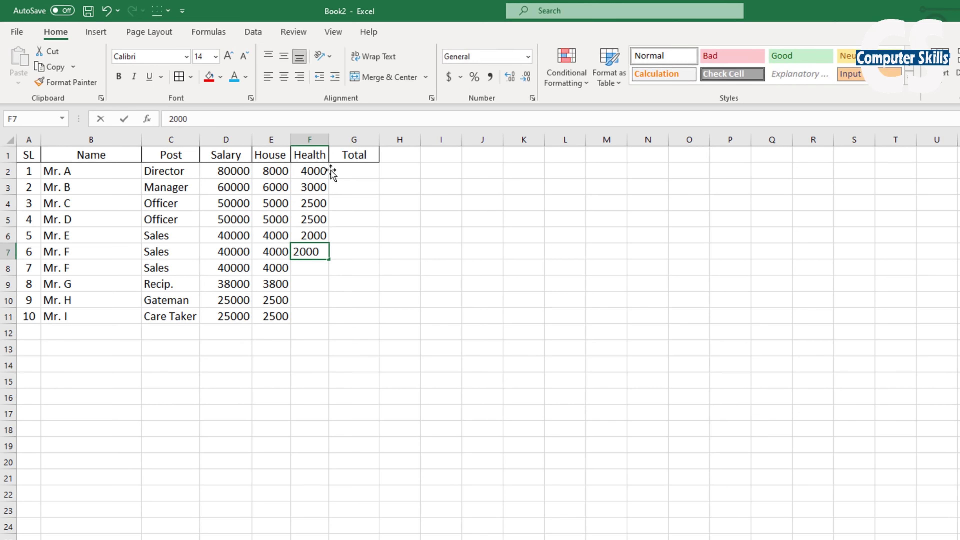
key("Return")
type("2000")
key("Return")
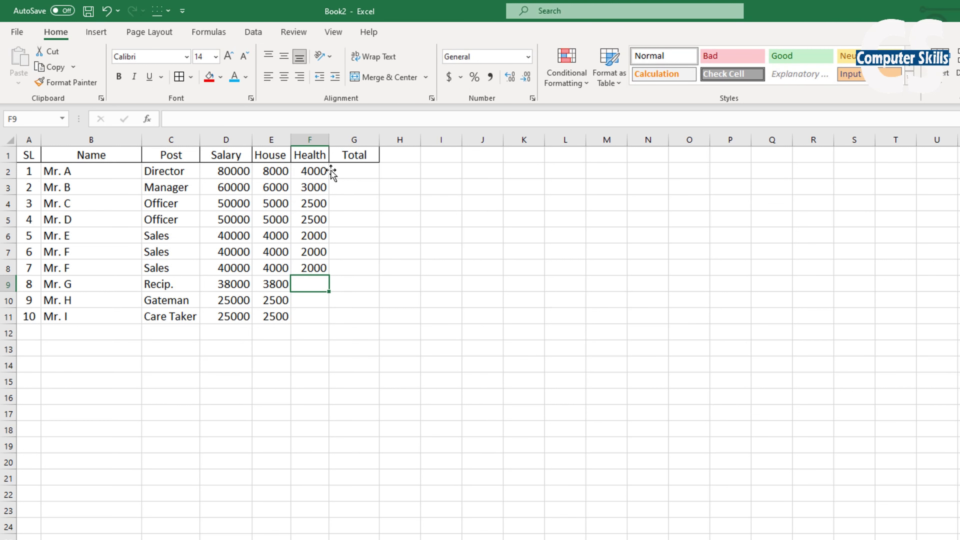
Enter the Health amounts 1900, 1250 and 1250 in cells F9 to F11.
type("1900")
key("Return")
type("12")
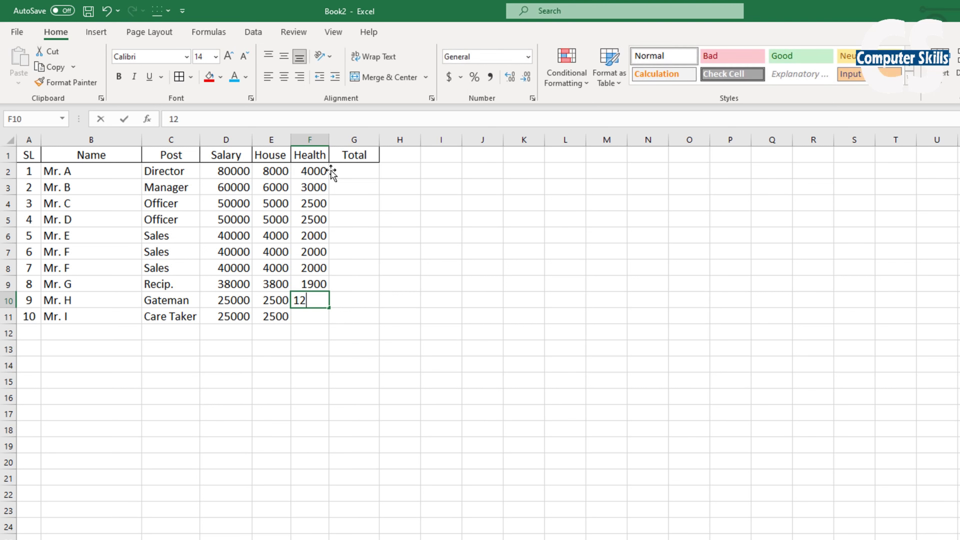
type("50")
key("Return")
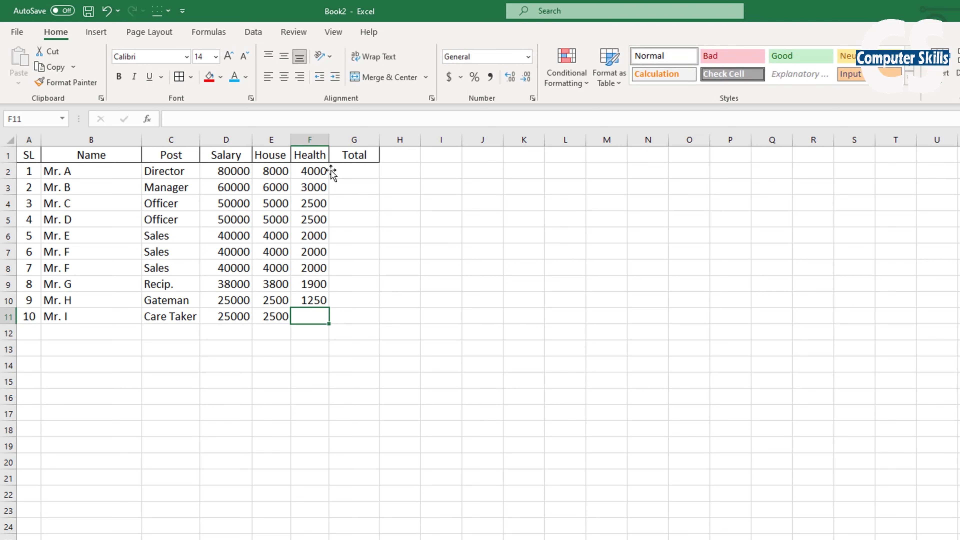
type("1250")
key("Return")
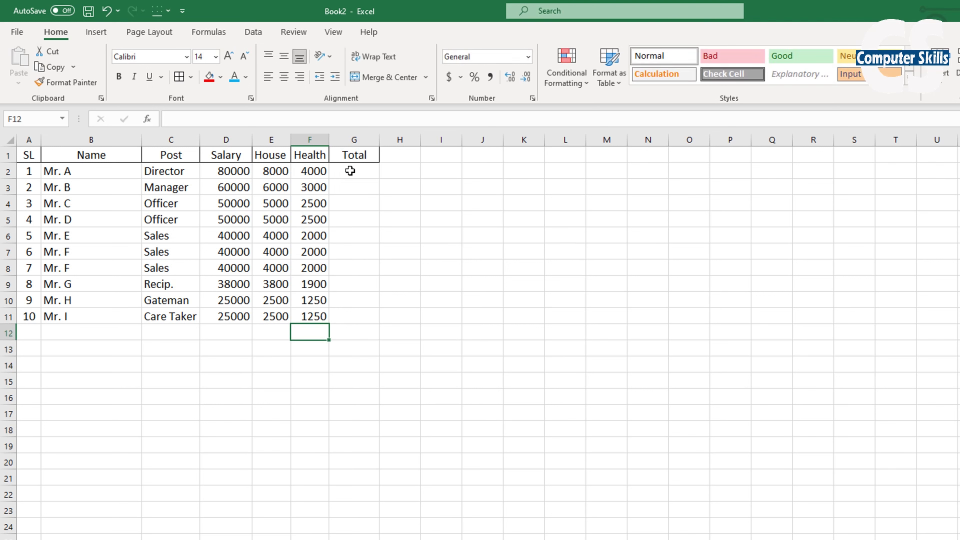
Enter the formula =sum(D2:F2) in cell G2 to total the first employee's salary, house and health amounts.
left_click(351, 171)
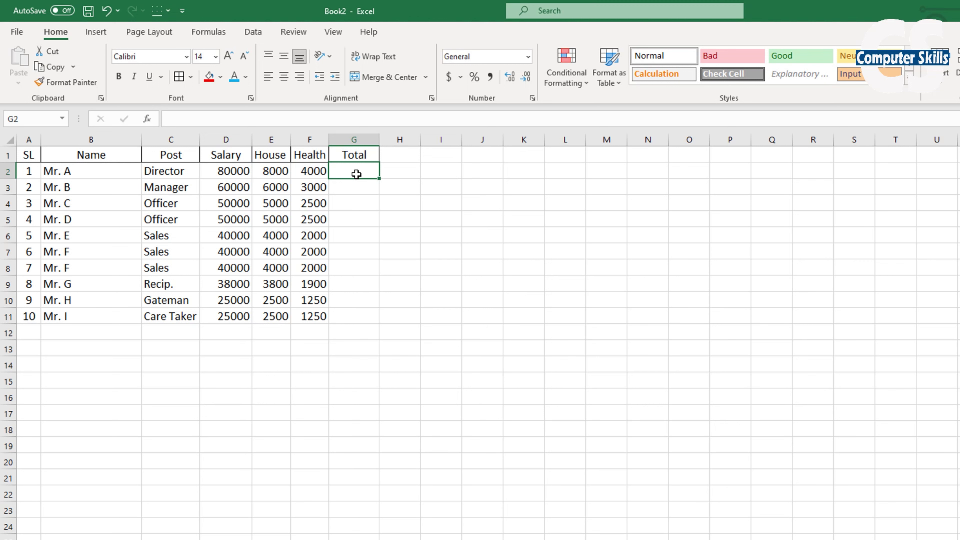
type("=")
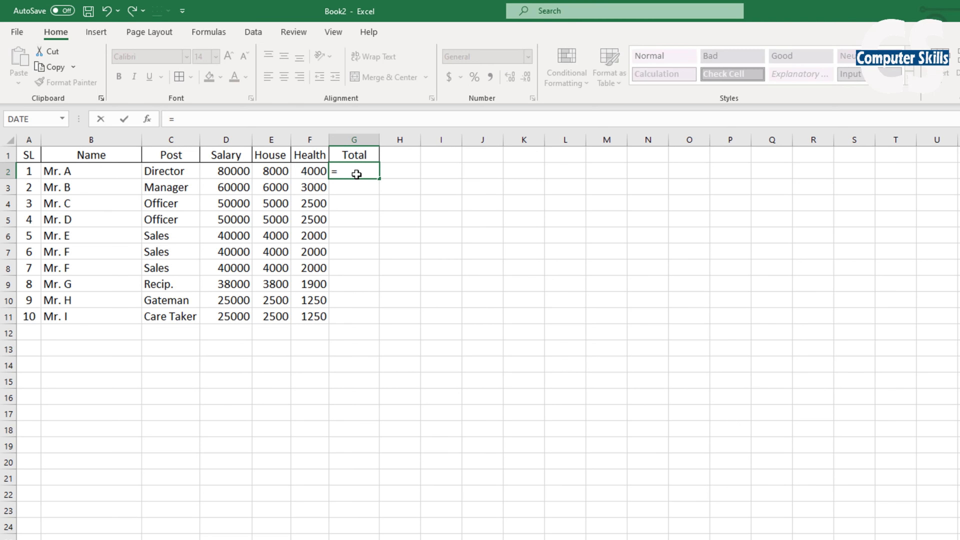
type("sum")
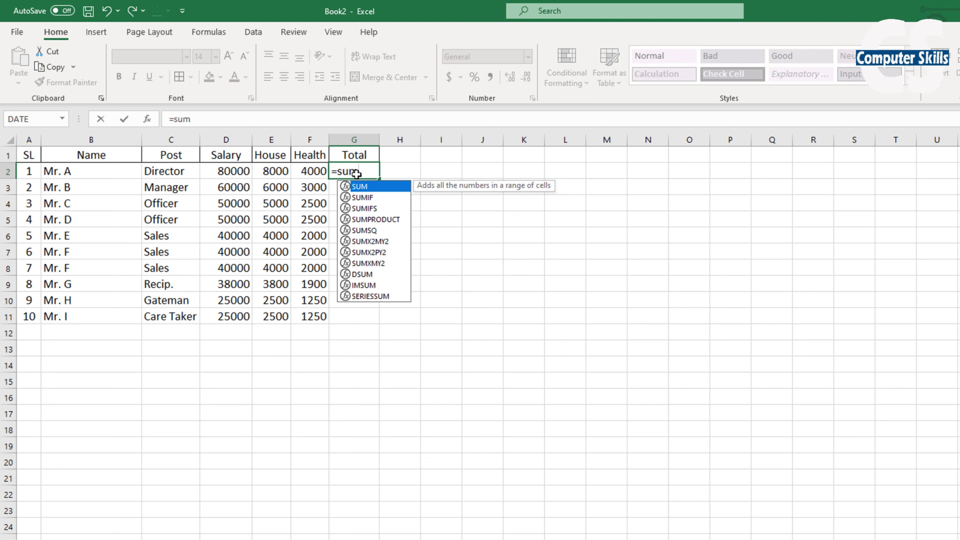
type("(")
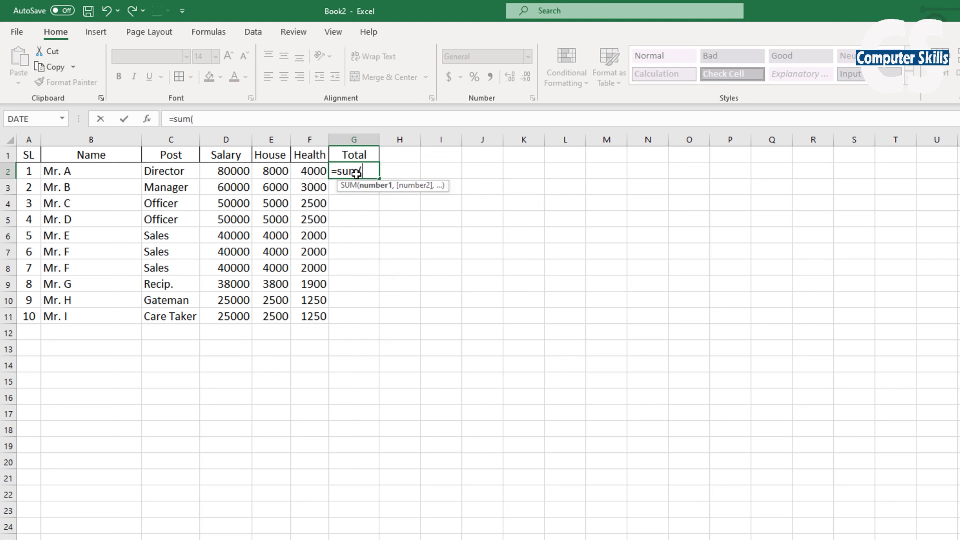
left_click_drag(229, 172, 311, 173)
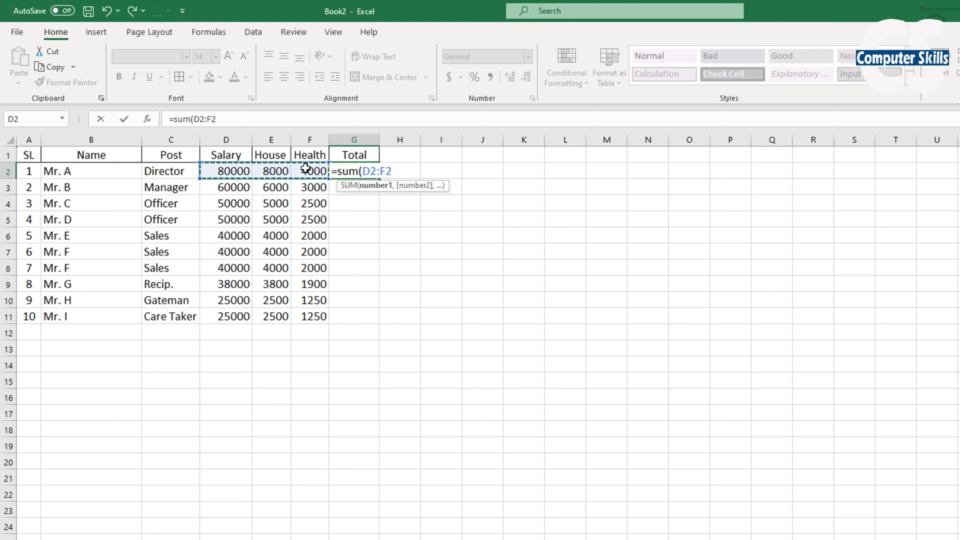
type(")")
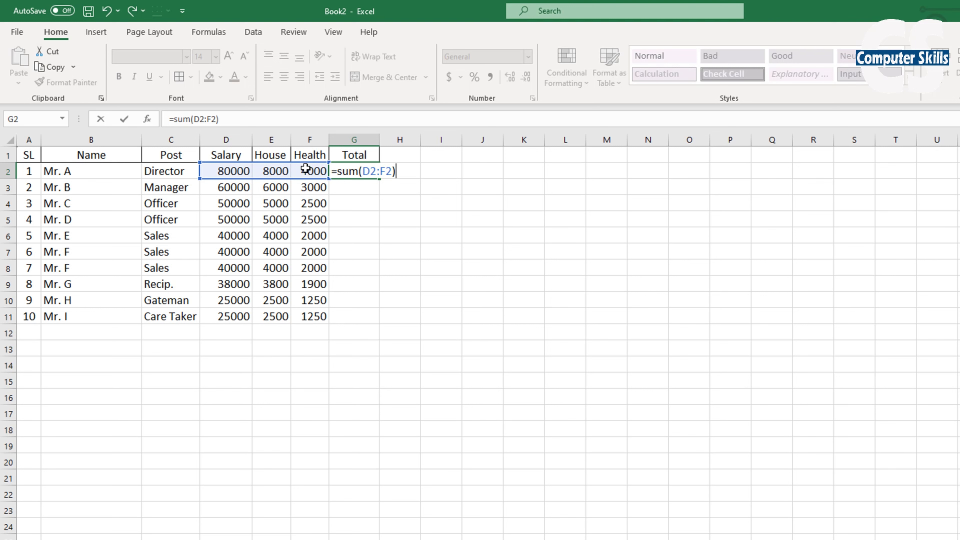
key("Return")
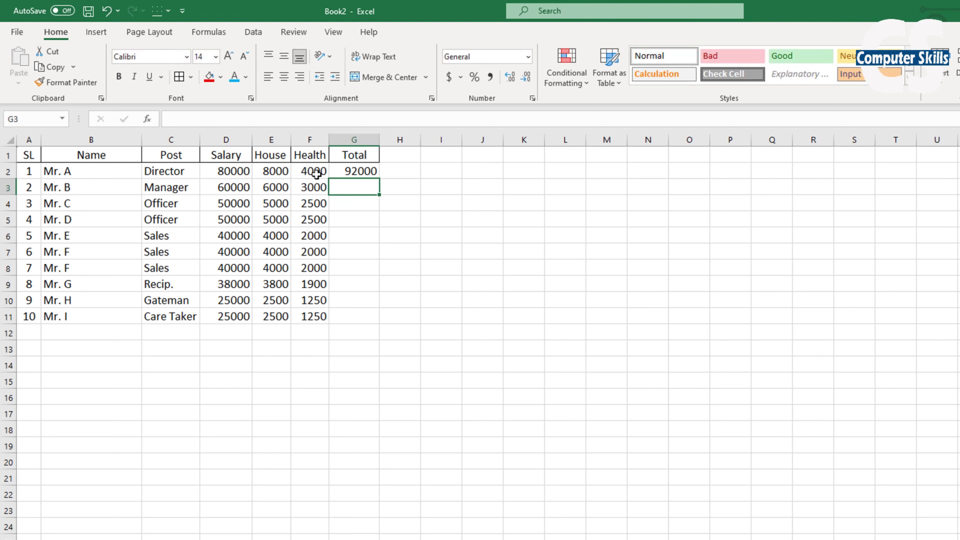
Fill the Total formula from G2 down to G11 for all the employees.
left_click(366, 172)
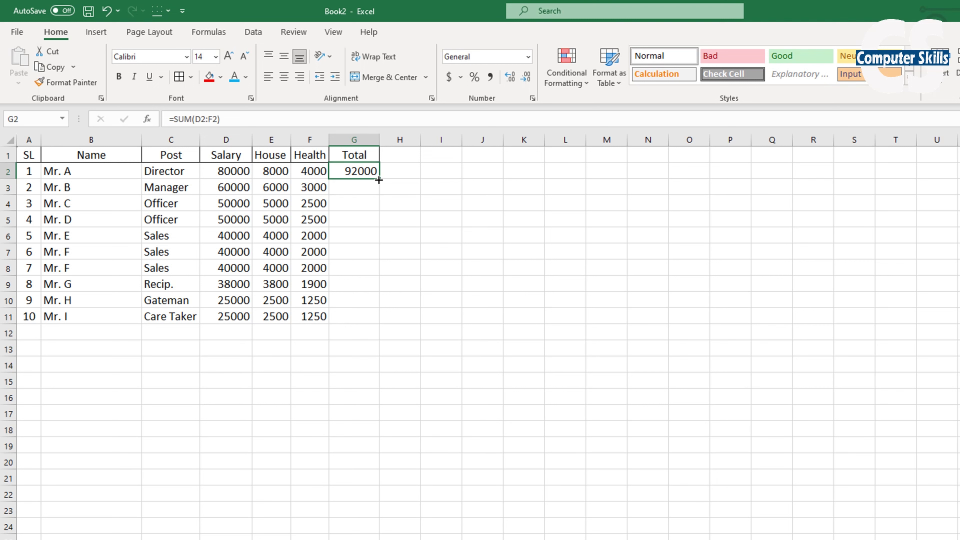
left_click_drag(378, 180, 364, 327)
left_click(367, 378)
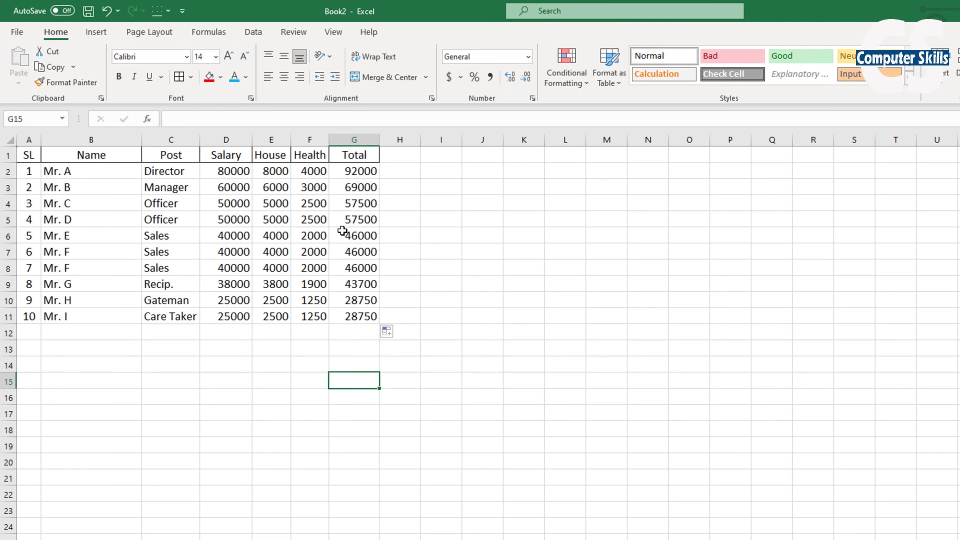
Try inserting a blank column before the Health column, and undo the insertion.
left_click(308, 137)
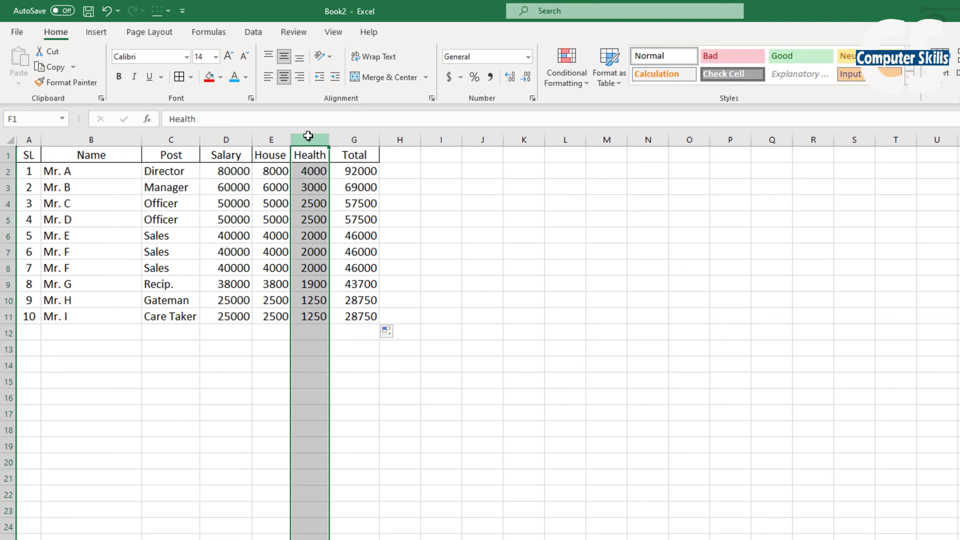
right_click(310, 139)
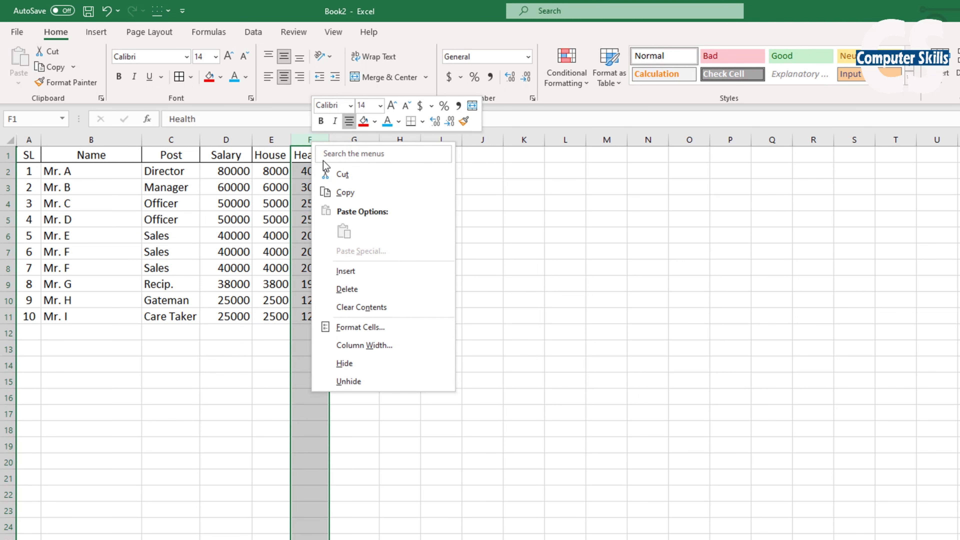
left_click(371, 274)
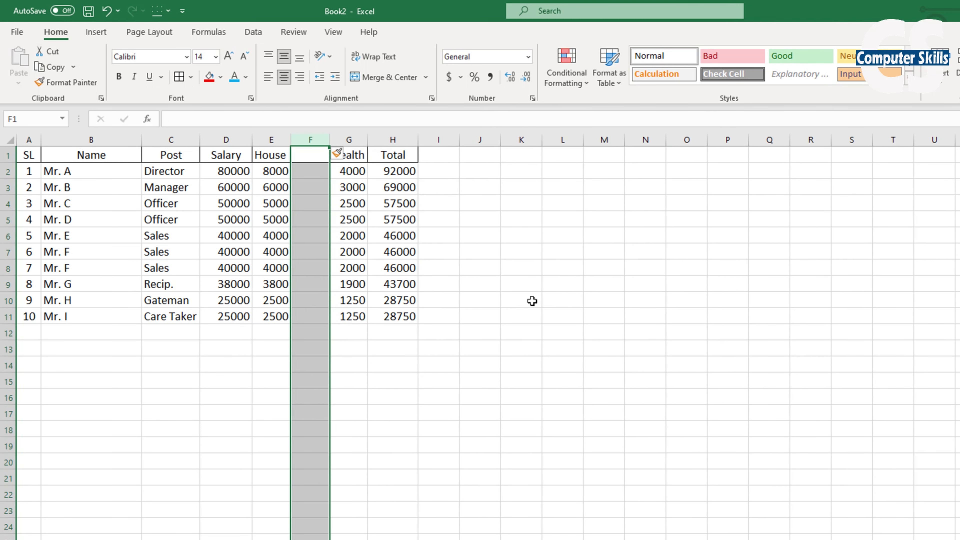
key("ctrl+z")
Insert a blank column between Health and Total and select its header cell G1.
right_click(364, 141)
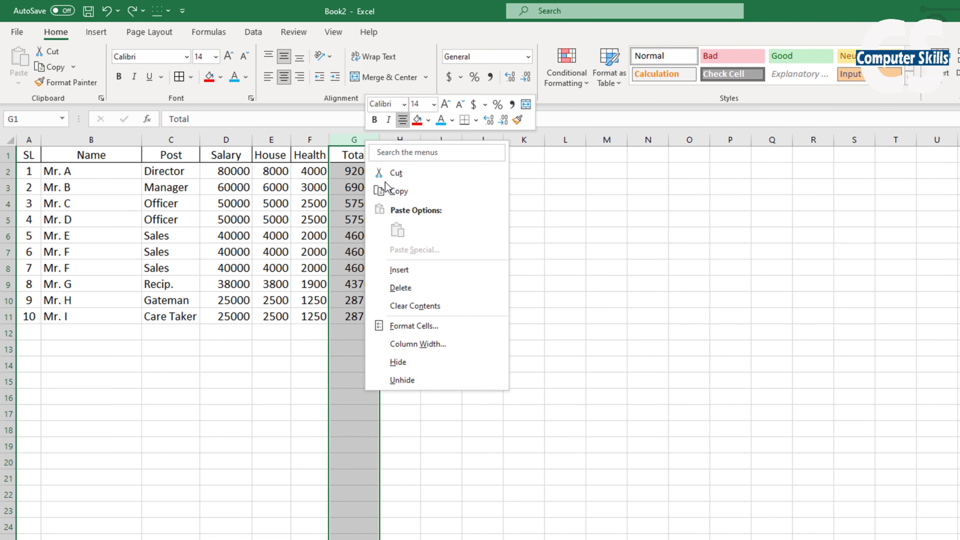
left_click(404, 270)
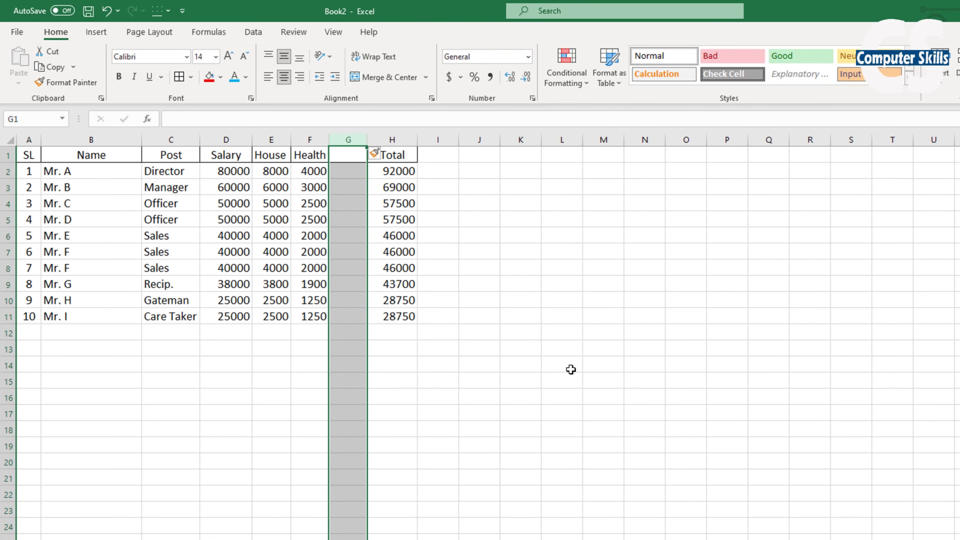
left_click(571, 369)
left_click(347, 157)
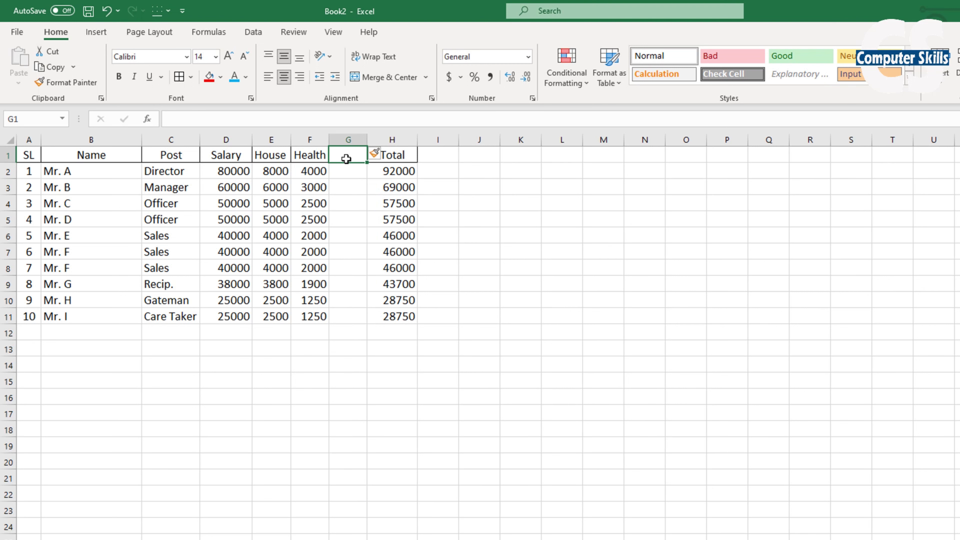
Enter the heading Prov in cell G1 for the new column before Total.
type("P")
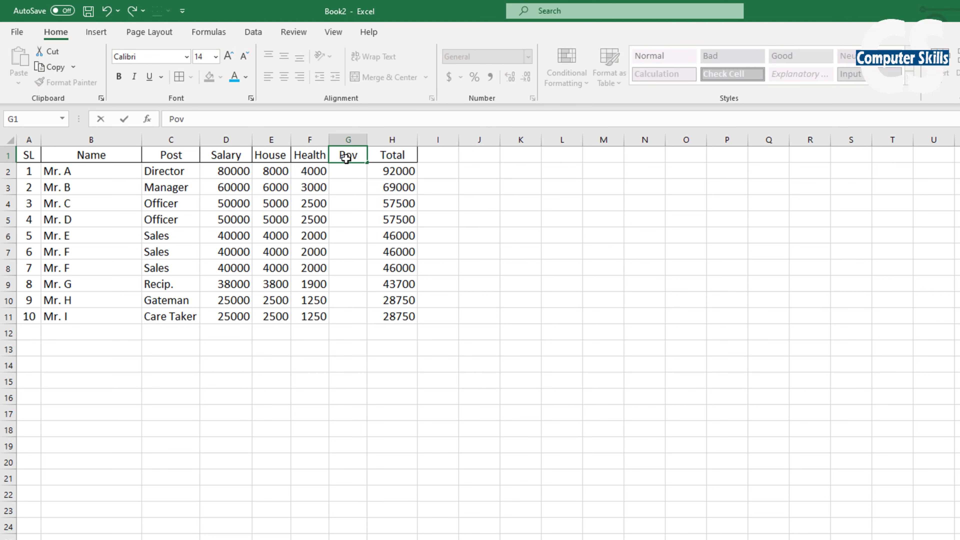
type("rov")
key("Return")
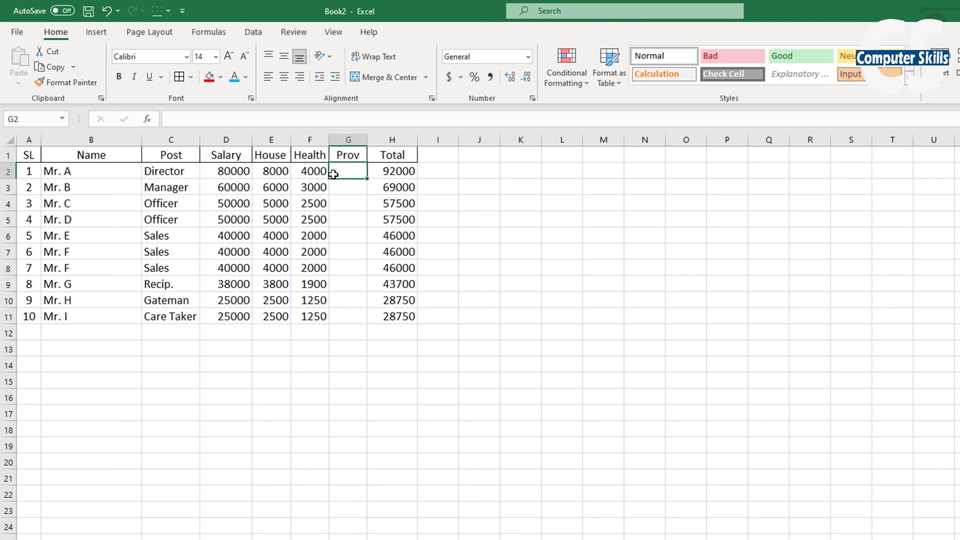
Enter the Prov amounts 8000, 6000, 5000 and 5000 for the first four employees in G2 to G5.
type("8000")
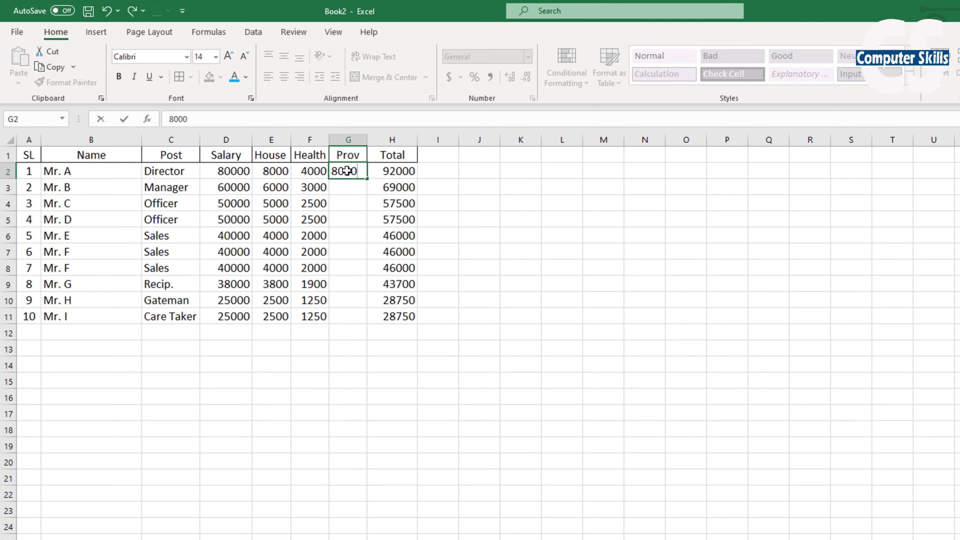
key("Return")
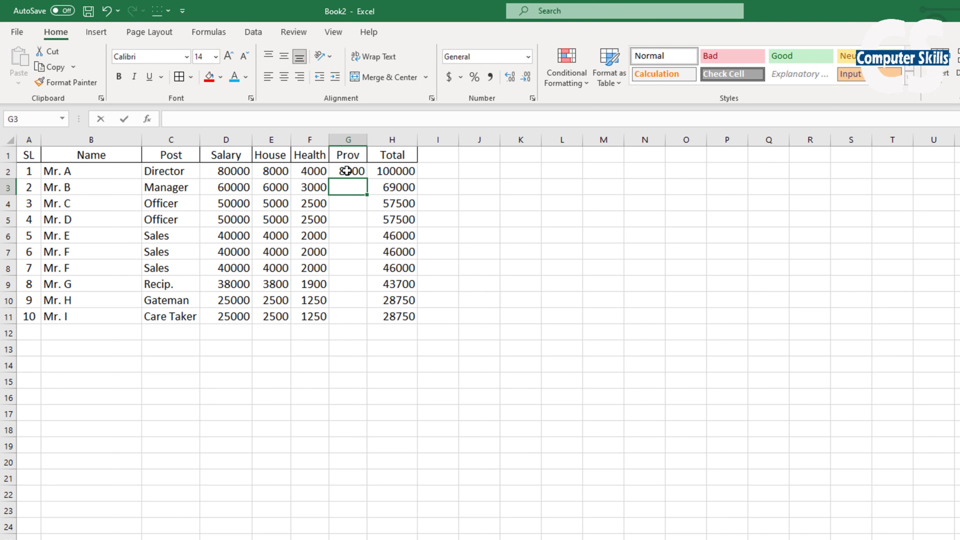
type("6000")
key("Return")
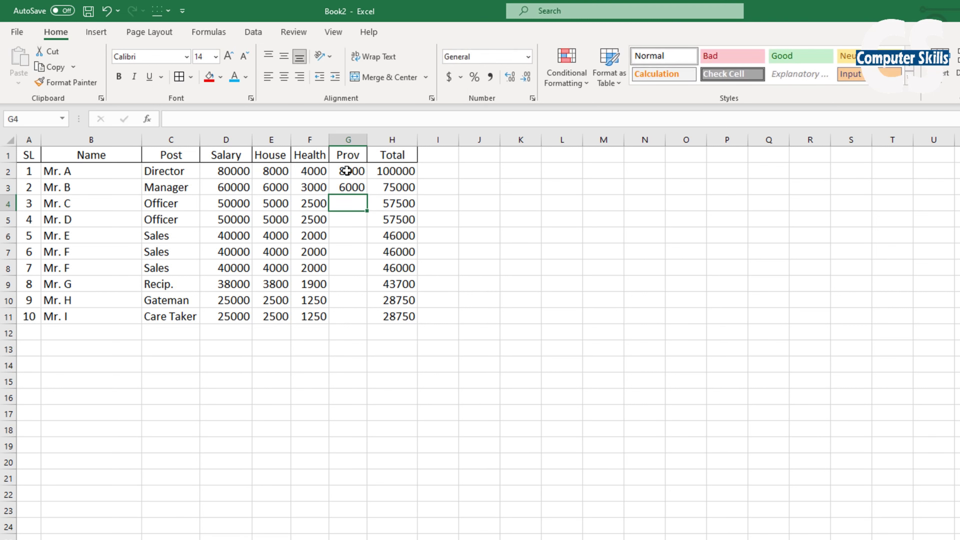
type("5000")
key("Return")
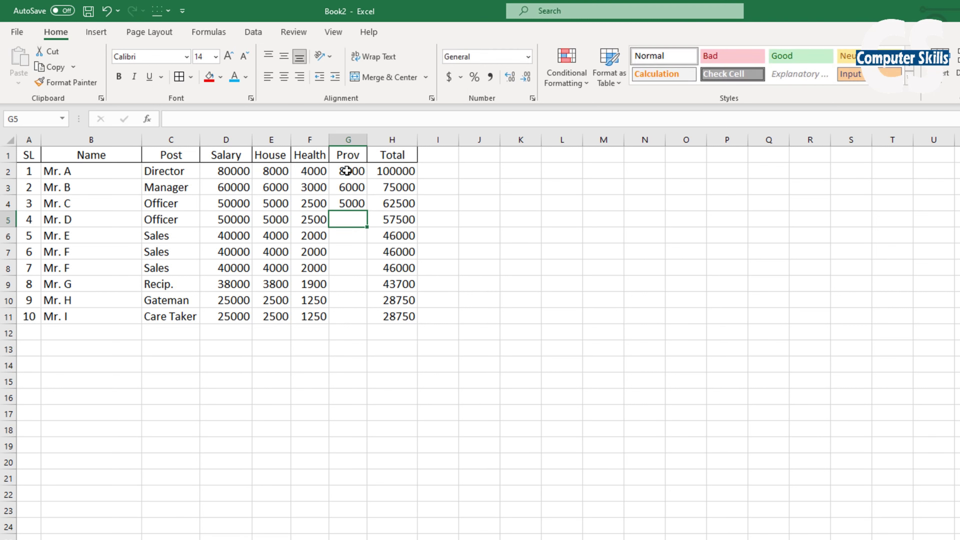
type("5000")
key("Return")
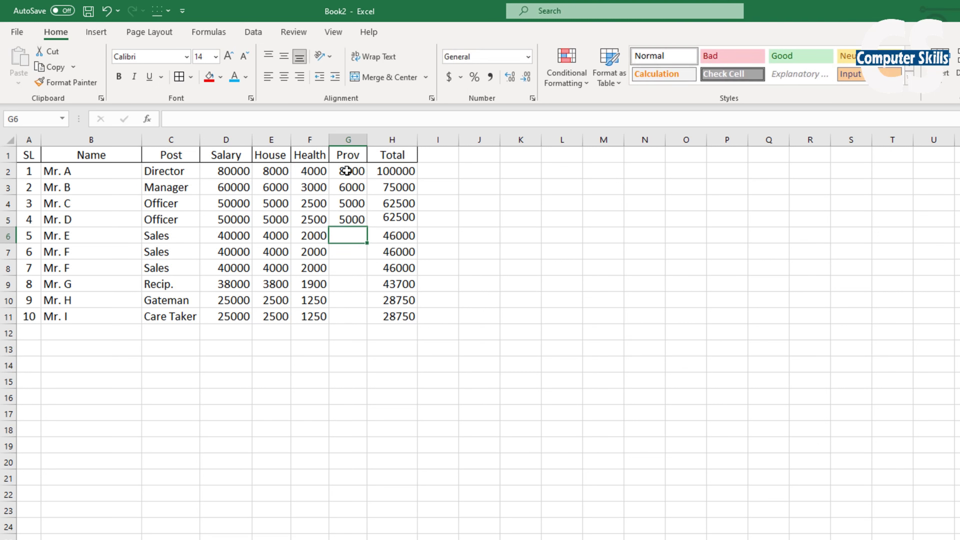
Enter 4000 as the Prov amount for the three Sales employees in G6 to G8.
type("4")
key("Return")
type("4")
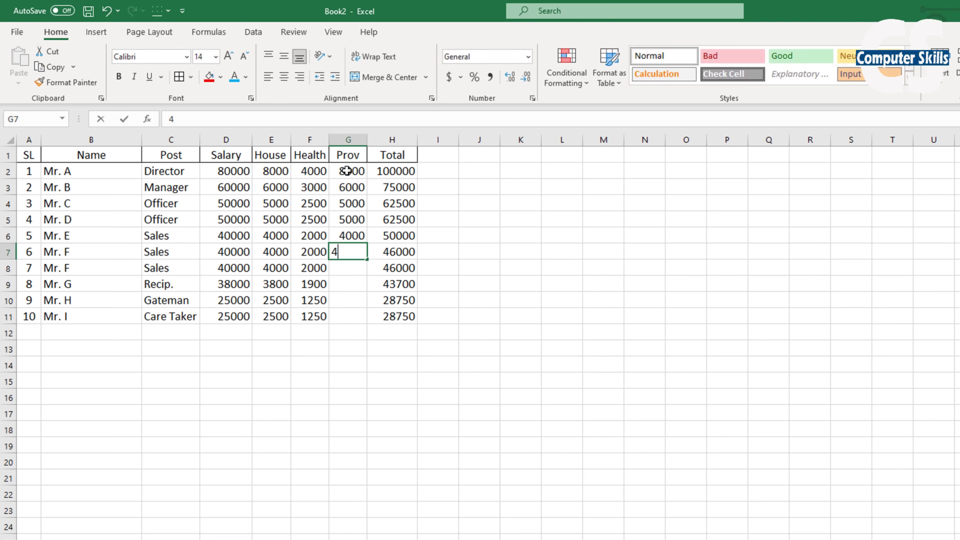
type("000")
key("Return")
type("400")
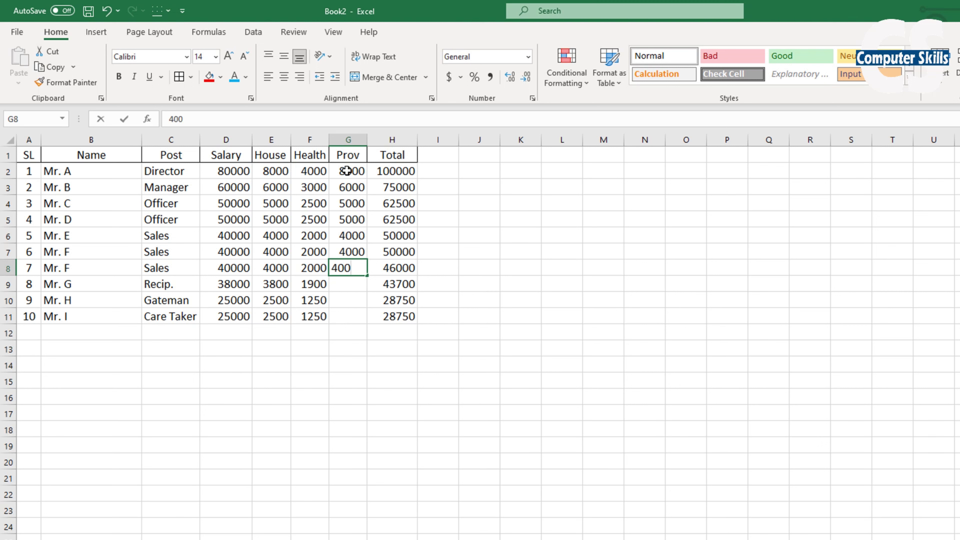
key("Return")
Enter the Prov amounts 3800, 2500 and 2500 for the last three employees in G9 to G11.
type("3800")
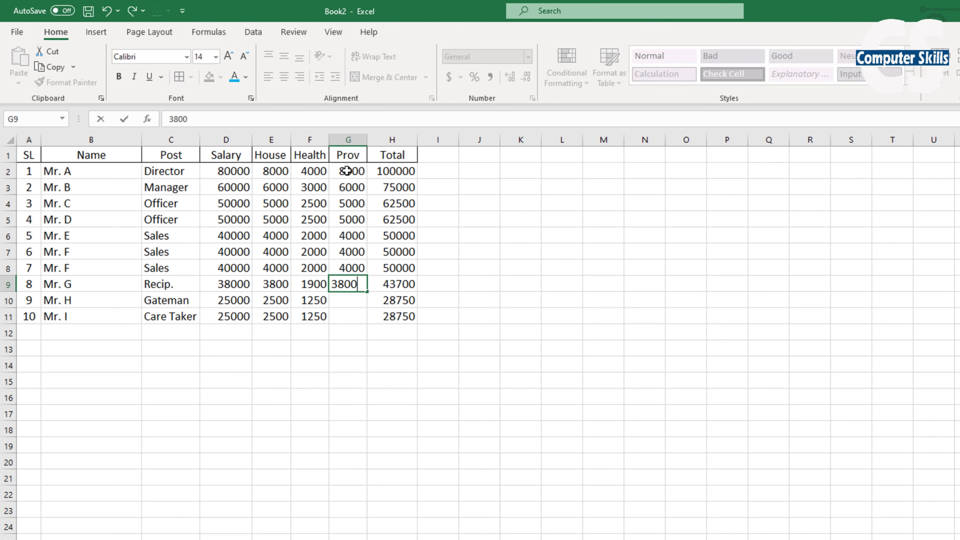
key("Return")
type("2500")
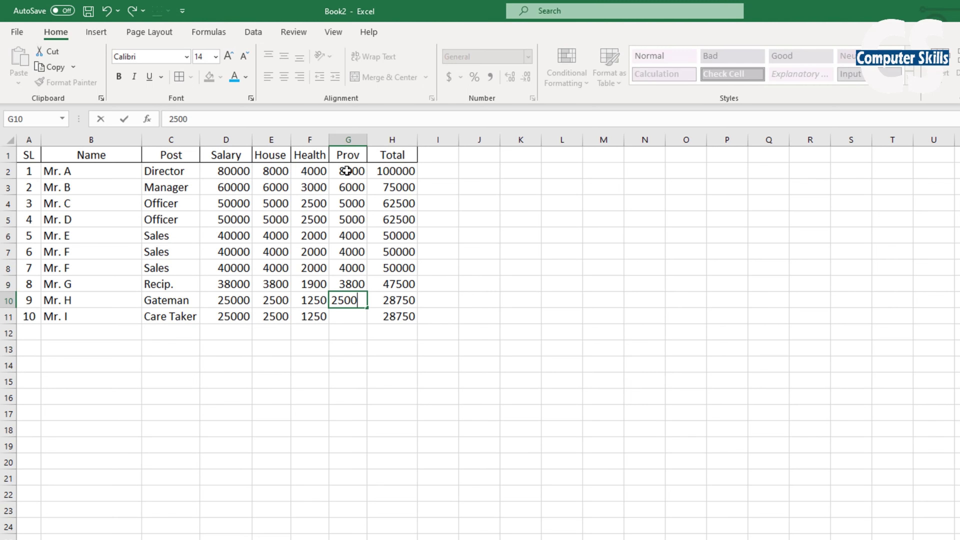
key("Return")
type("2500")
key("Return")
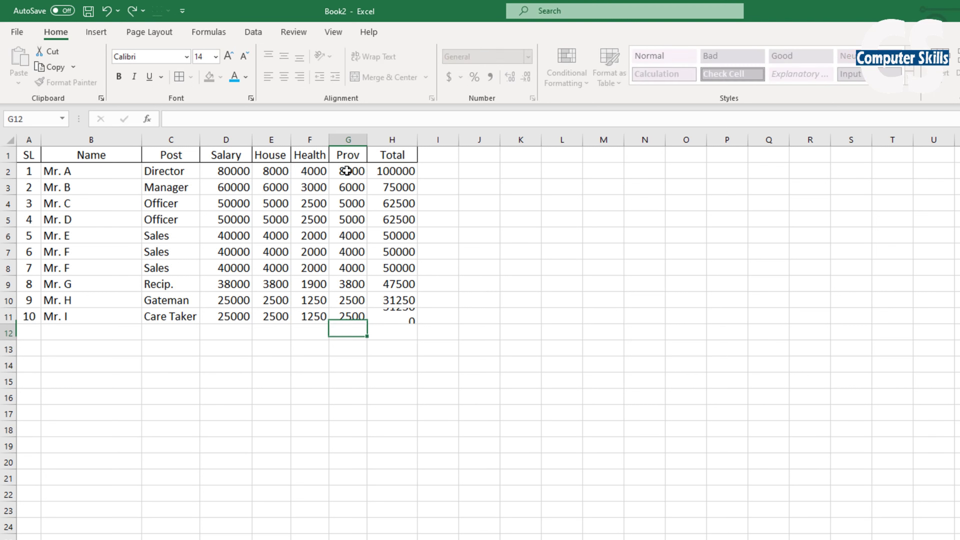
Clear the existing Total formulas from the range H2 to H12.
left_click(397, 316)
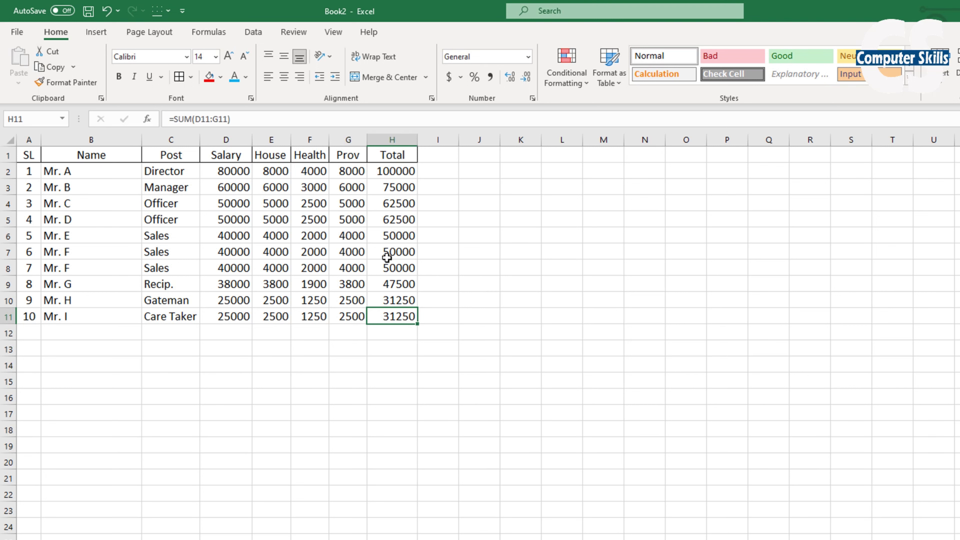
left_click_drag(407, 174, 401, 328)
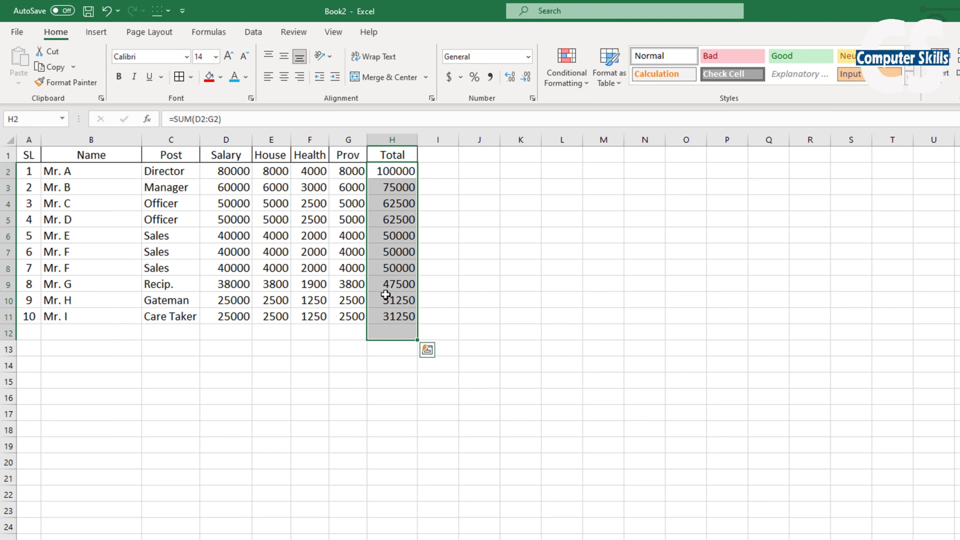
key("Delete")
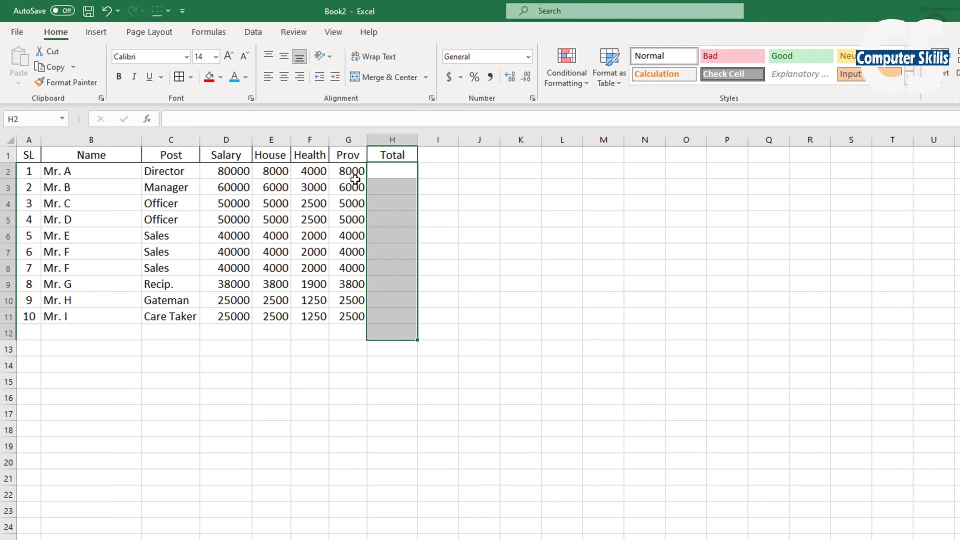
Try the formula =sum(D2:F2-G2) in cell H2 for the first employee's total, and clear the cell again.
left_click(395, 170)
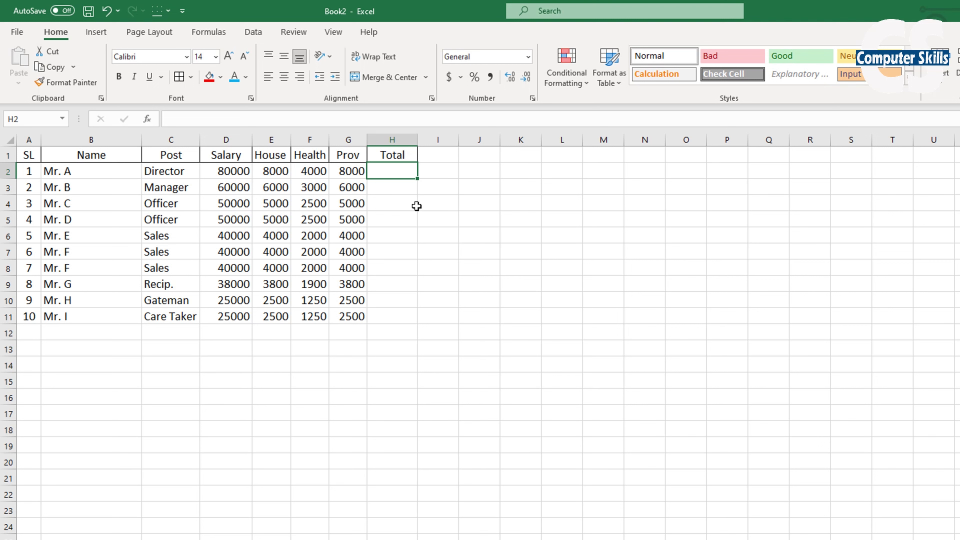
type("=sum")
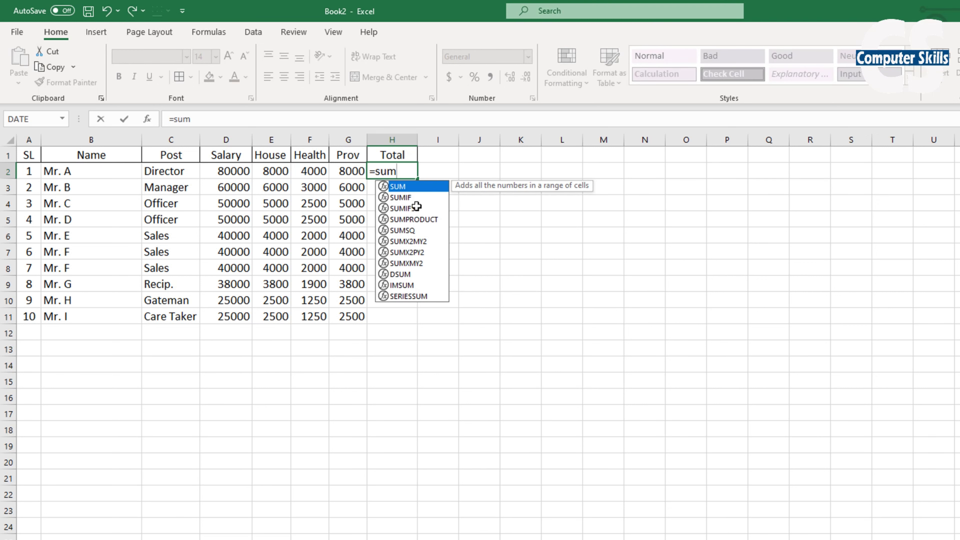
type("(")
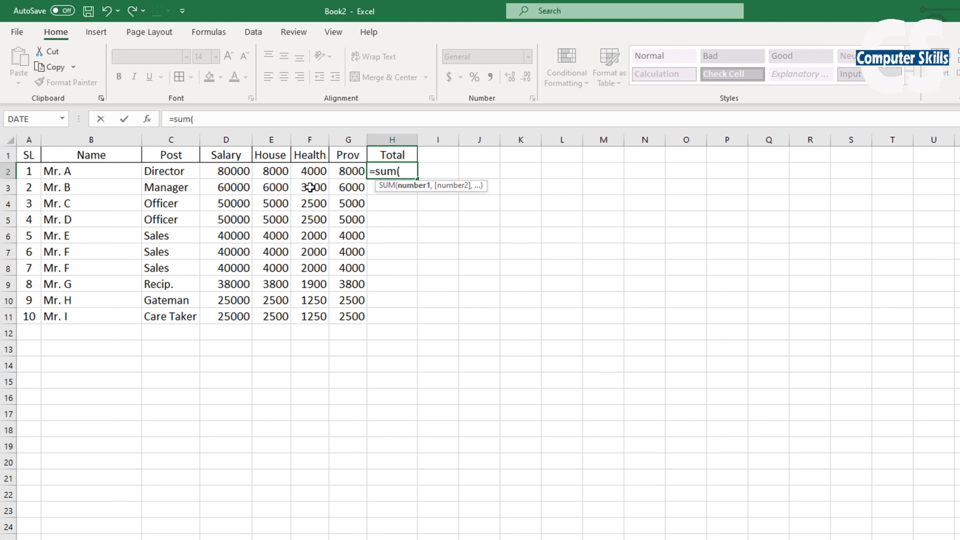
left_click_drag(231, 172, 300, 172)
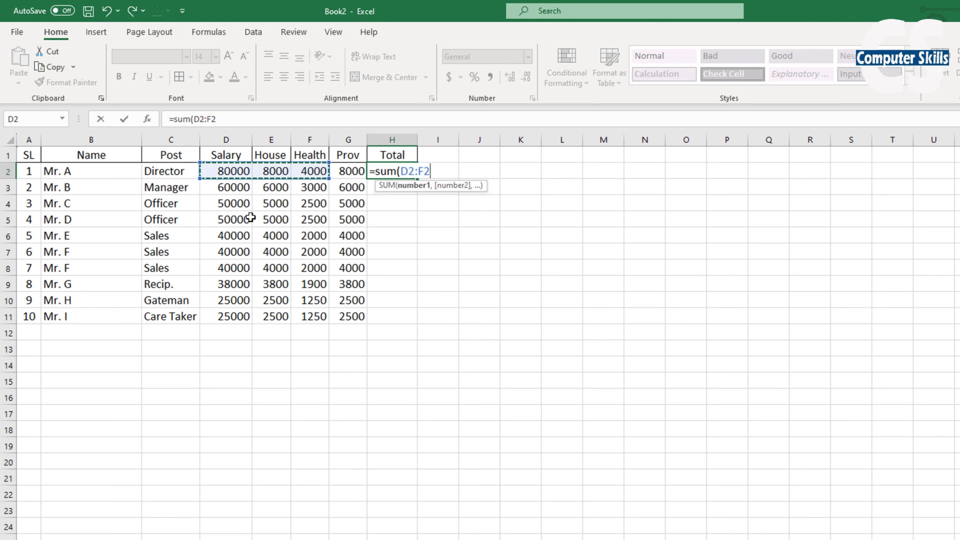
type("-")
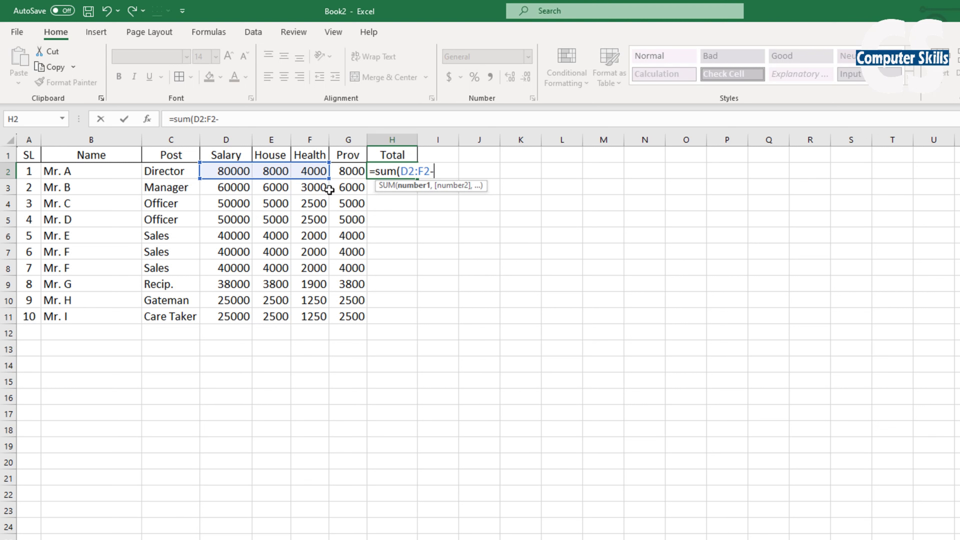
left_click(343, 173)
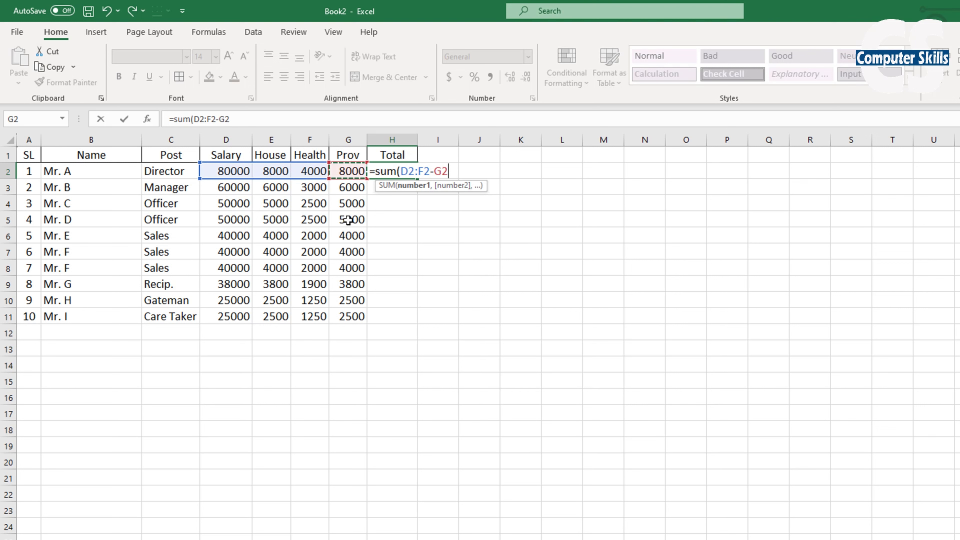
type(")")
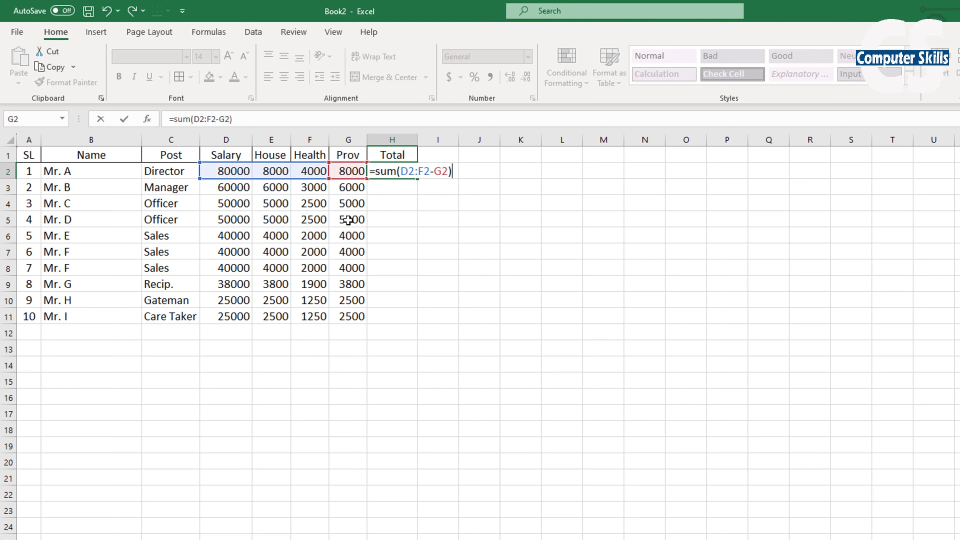
key("Return")
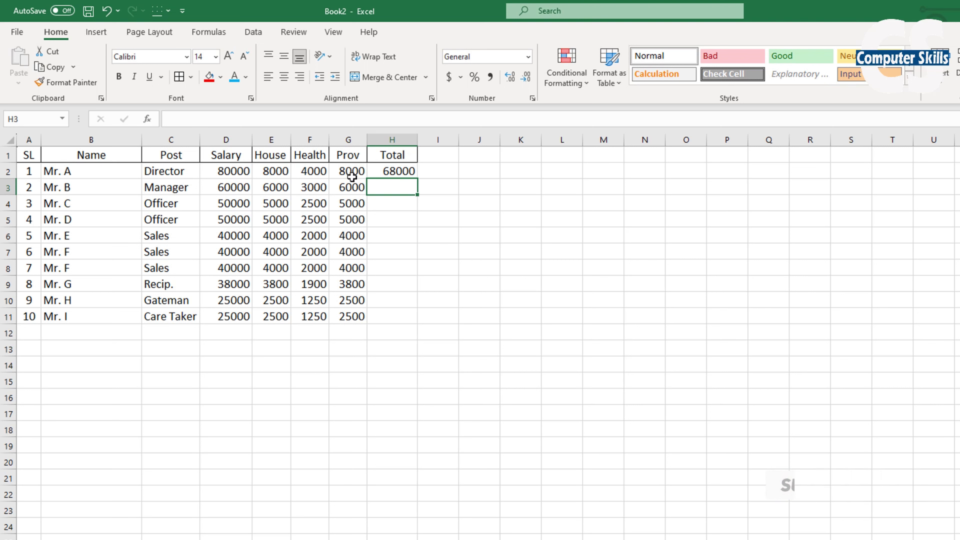
left_click(386, 172)
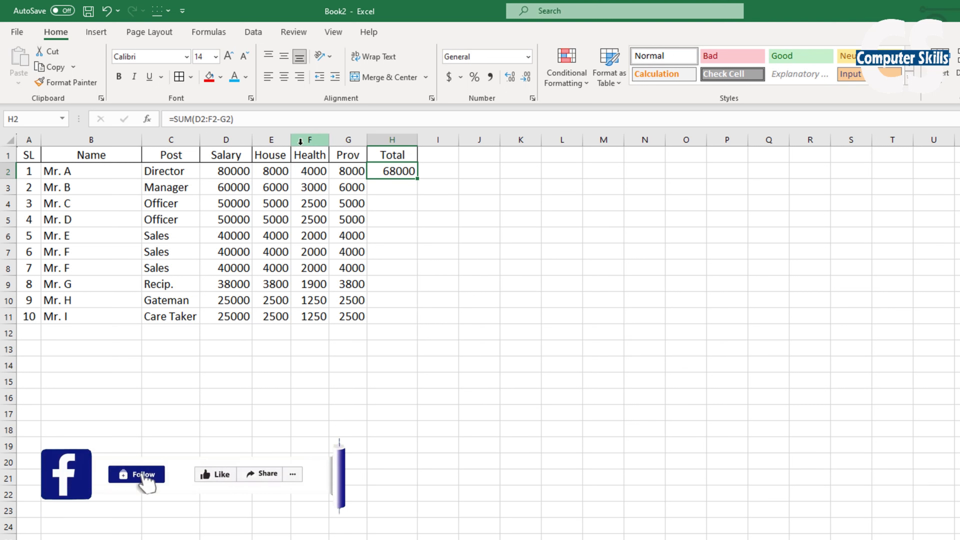
key("Delete")
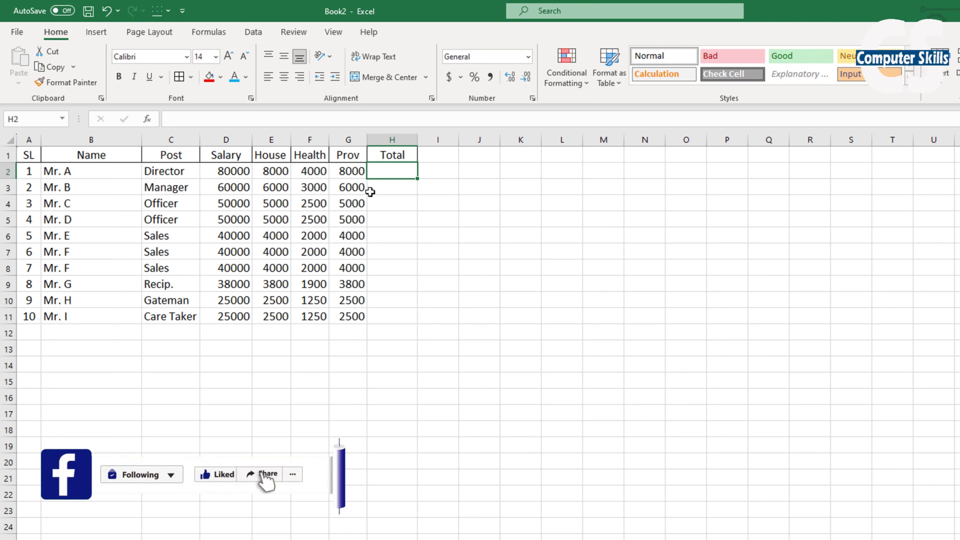
Enter the formula =sum(D2:F2)-G2 in cell H2 to subtract Prov from the first employee's salary, house and health sum.
type("=su")
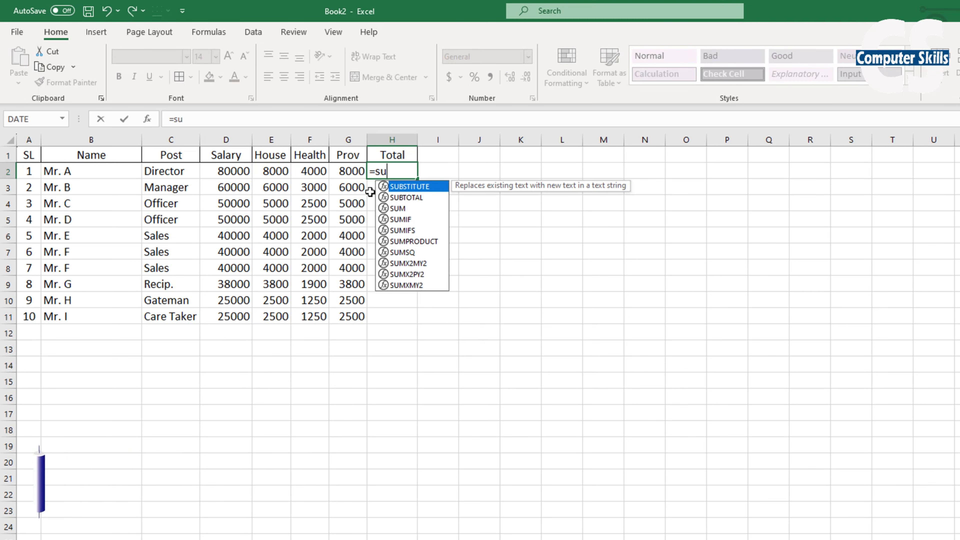
type("m(")
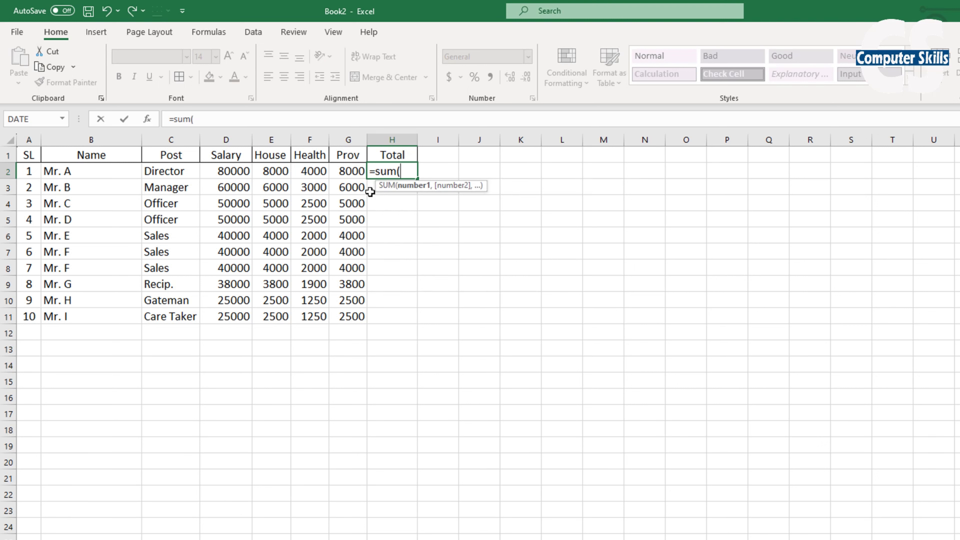
left_click_drag(242, 171, 308, 171)
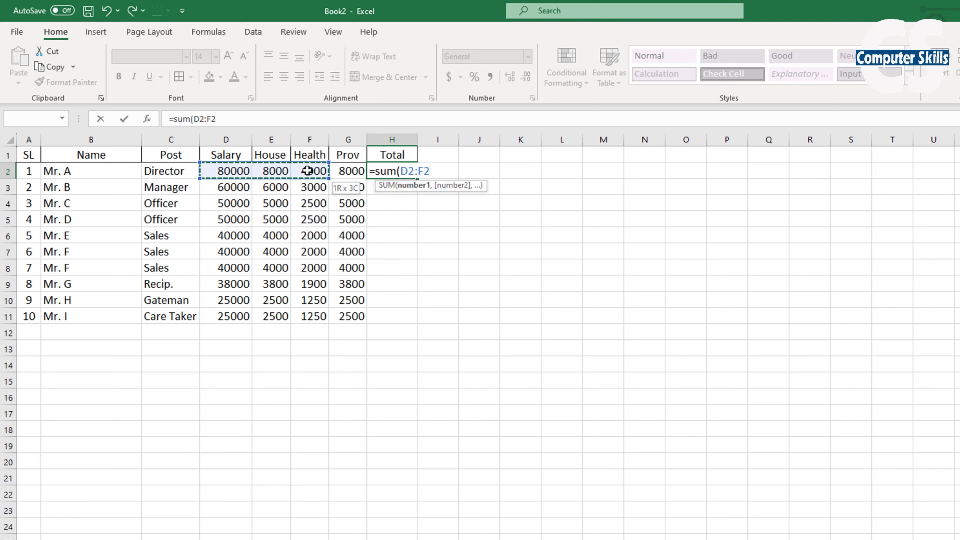
type(")")
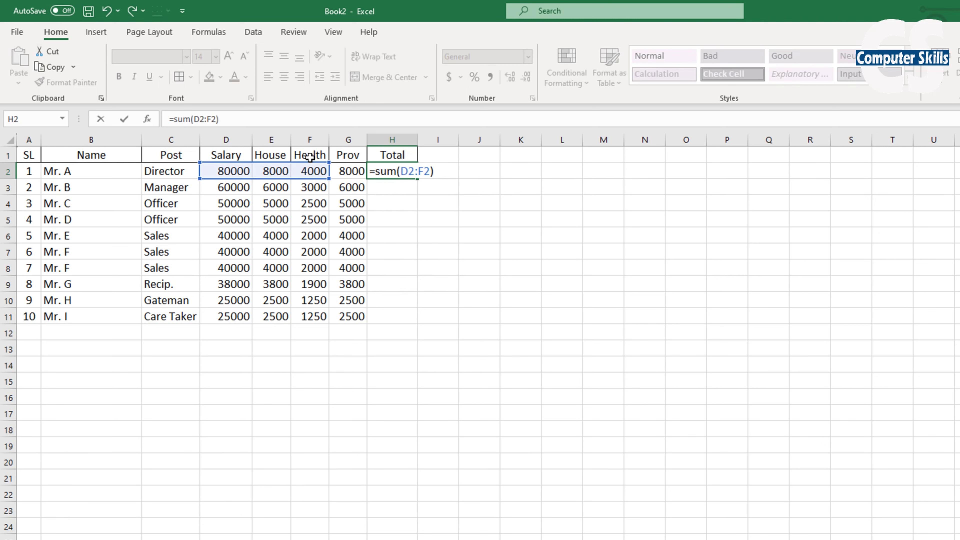
type("-")
left_click(355, 171)
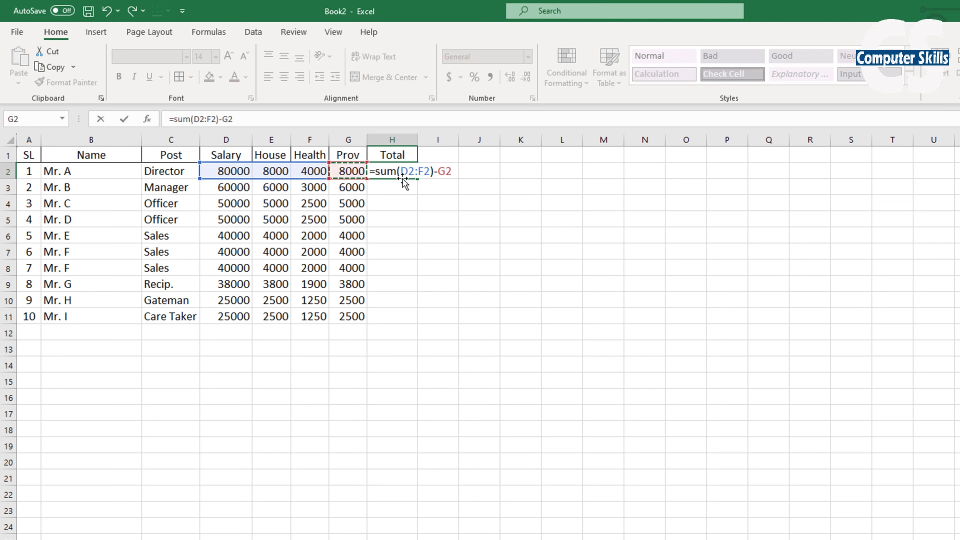
key("Return")
Fill the Total formula from H2 down to H11 for all the employees.
left_click(403, 172)
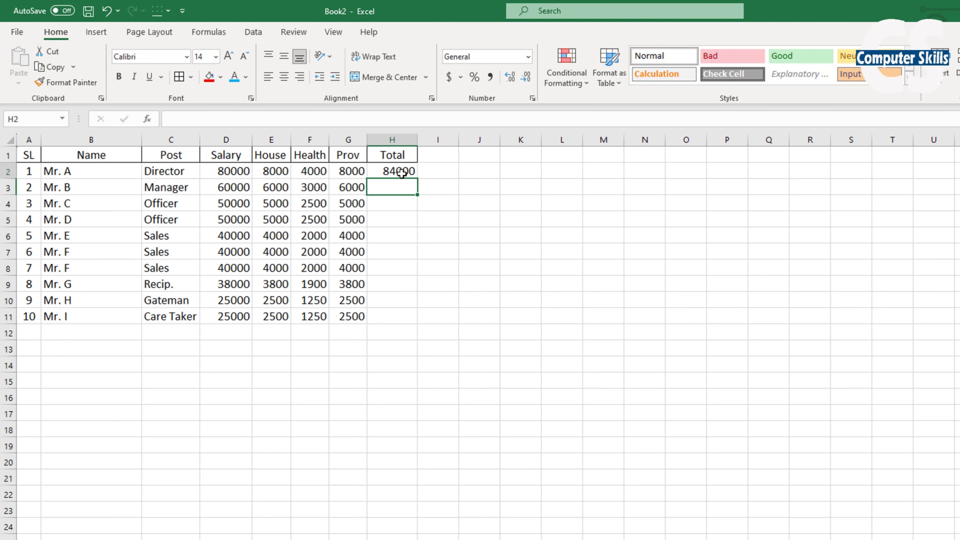
left_click_drag(418, 180, 408, 321)
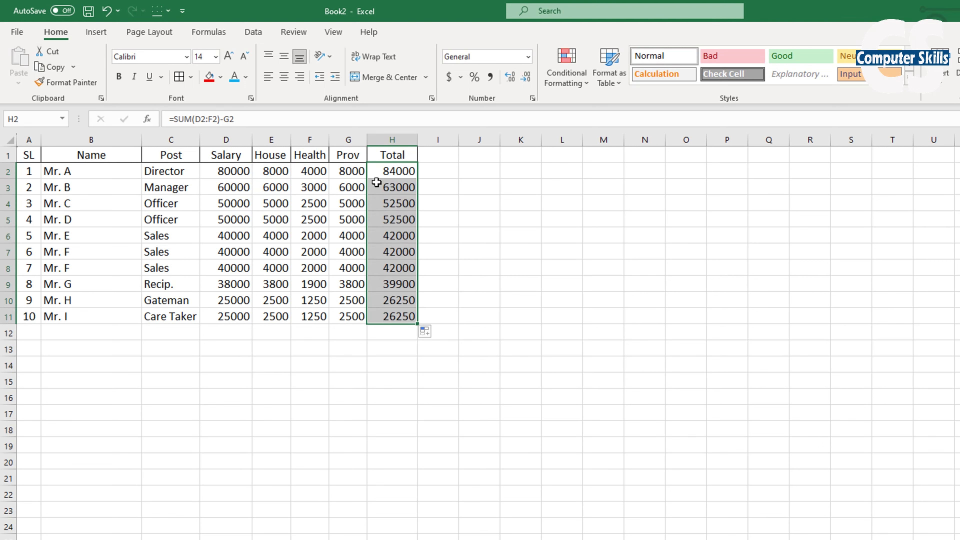
left_click(398, 173)
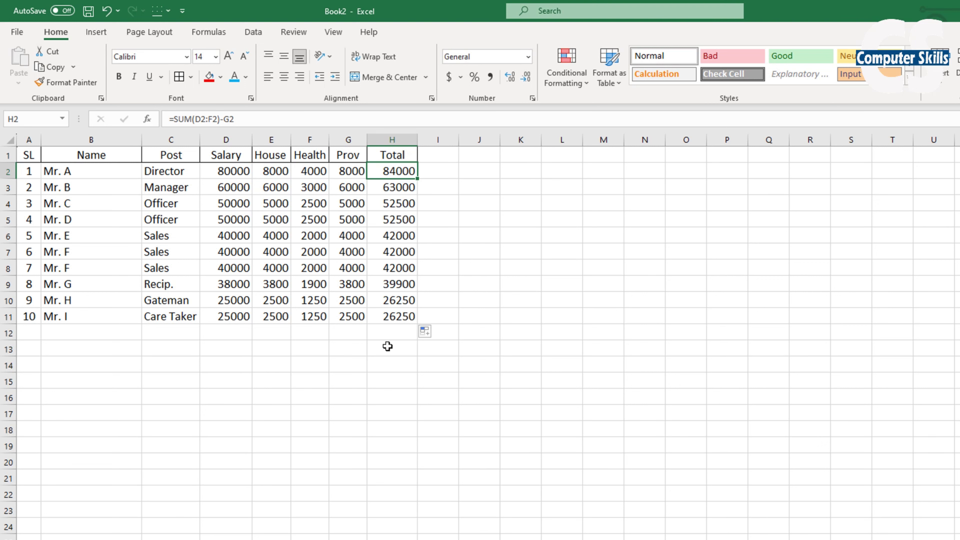
Apply all borders to the employee data range A2:H11.
left_click_drag(29, 171, 212, 216)
left_click(239, 257)
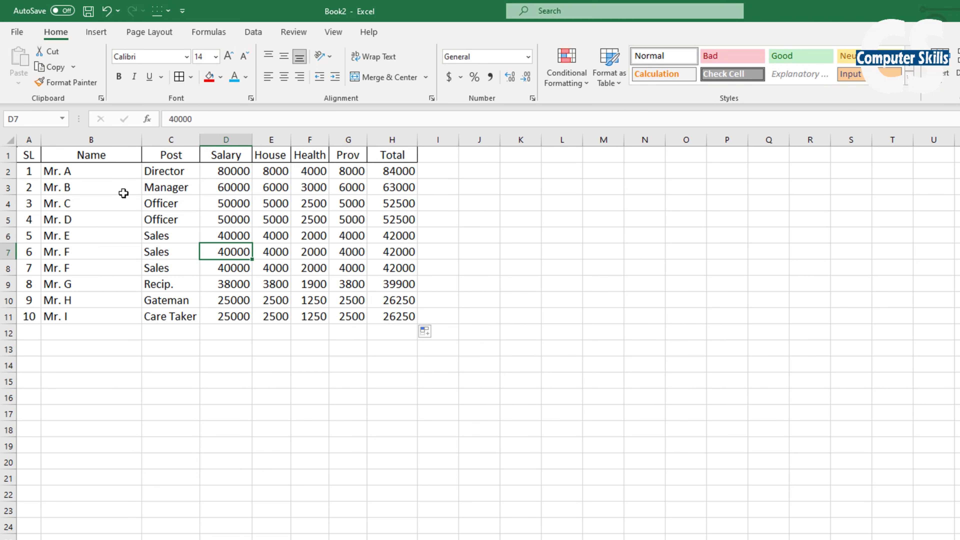
left_click(31, 172)
left_click_drag(74, 175, 391, 317)
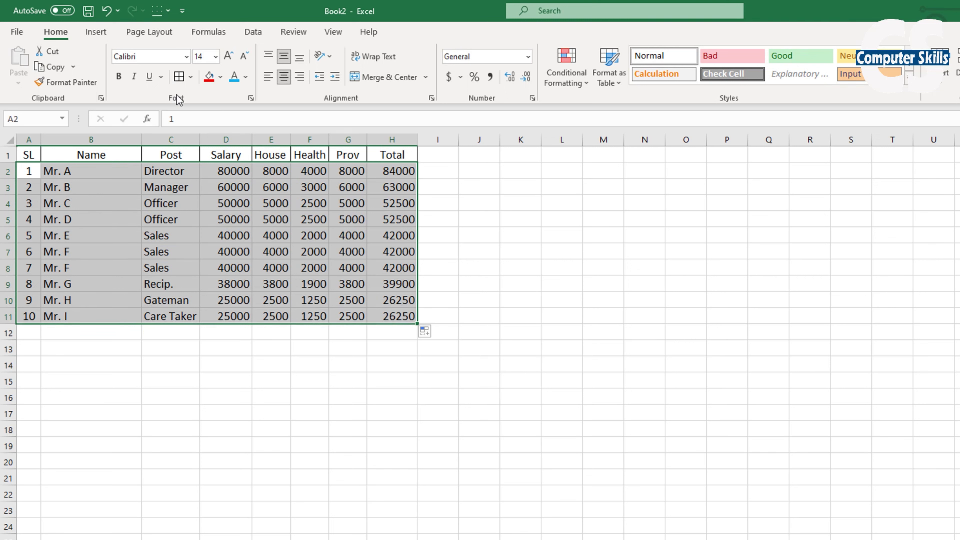
left_click(187, 76)
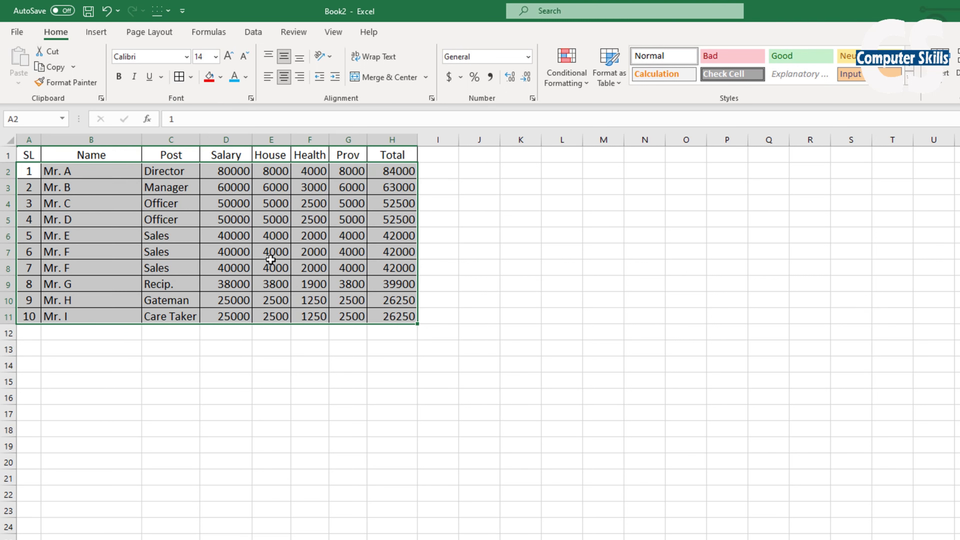
left_click(553, 351)
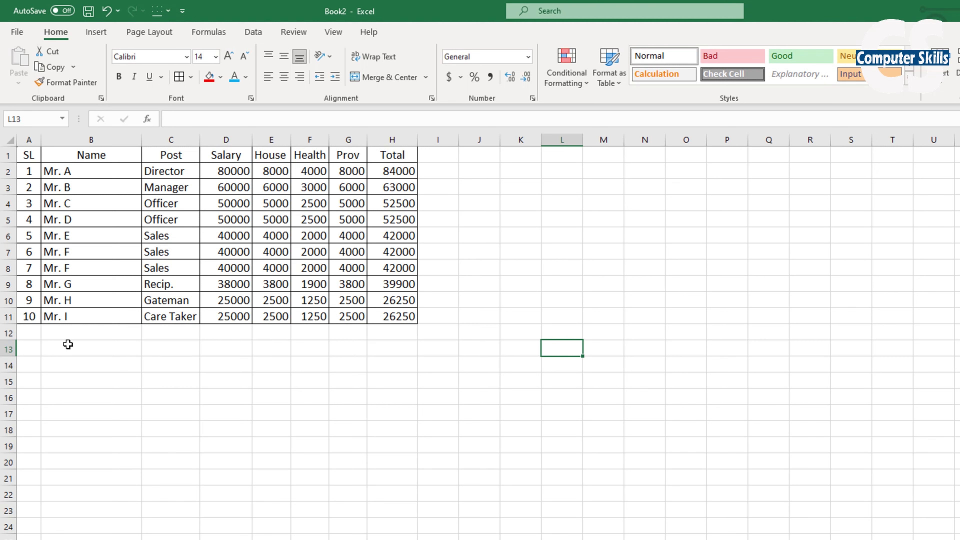
Merge and center cells A12:B12 below the last employee and enter the label Total.
left_click(34, 335)
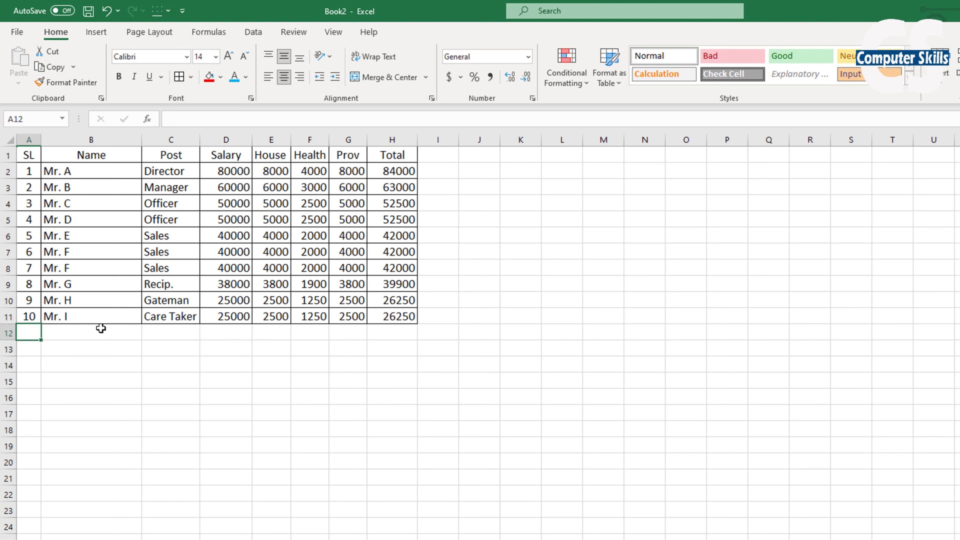
left_click_drag(29, 333, 101, 333)
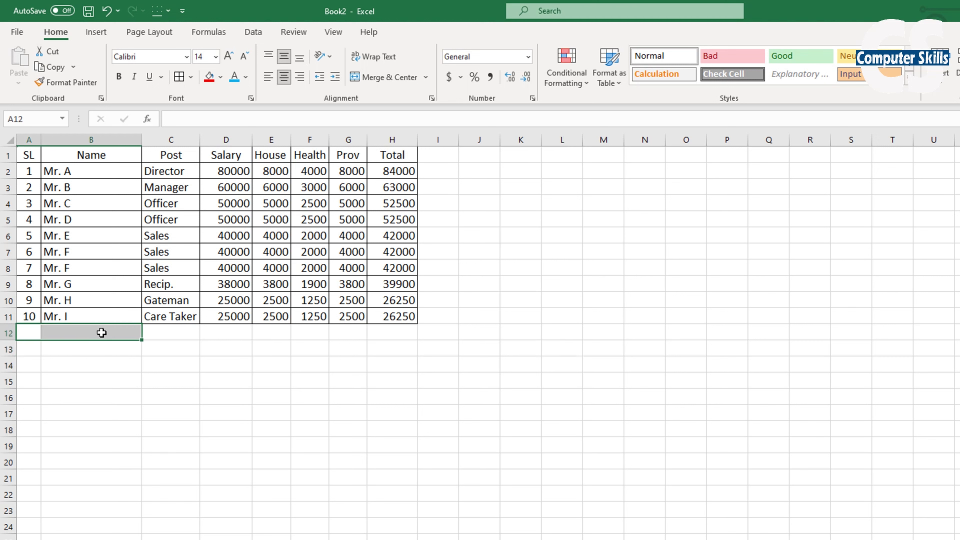
left_click(232, 431)
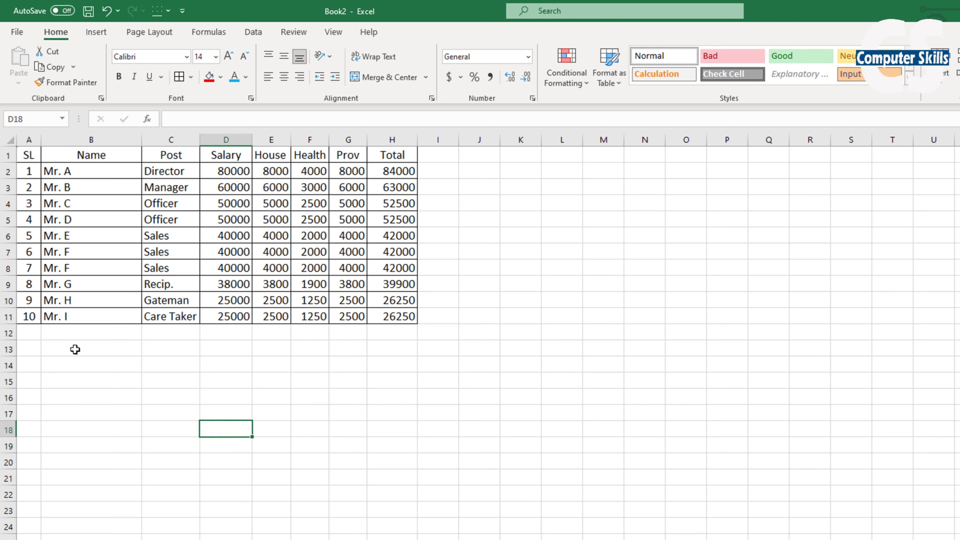
left_click_drag(33, 332, 77, 333)
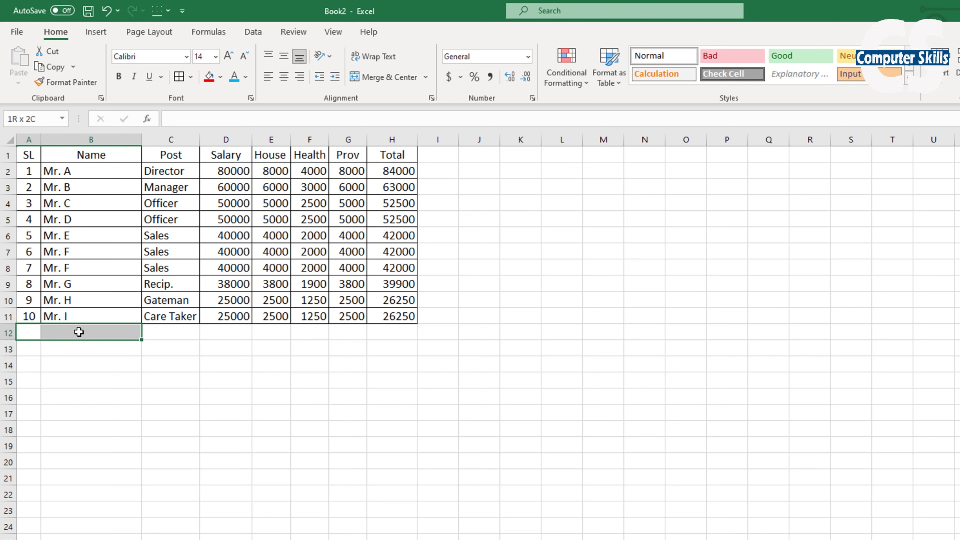
left_click(393, 80)
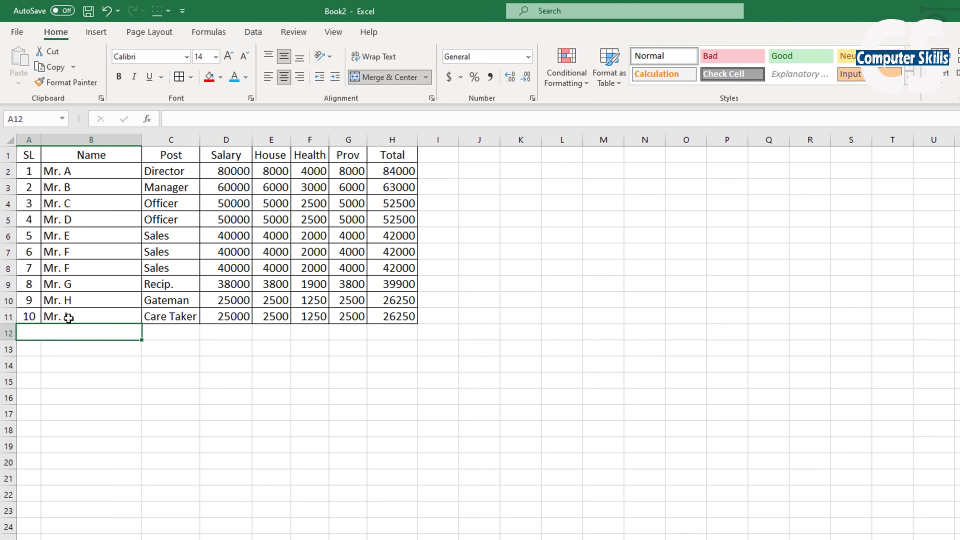
type("Total")
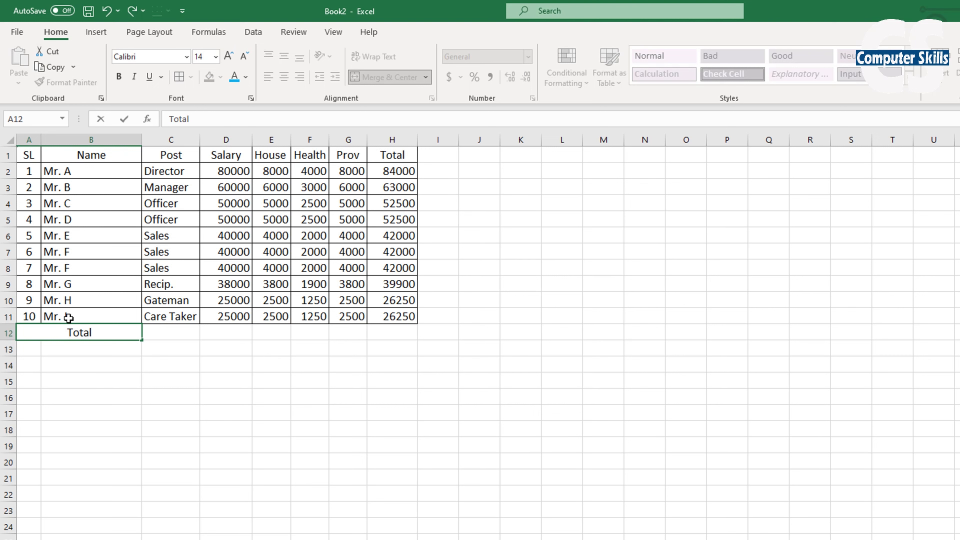
key("Return")
Make the Total label in row 12 bold and extend its merged, centered cell across A12:C12.
left_click(79, 332)
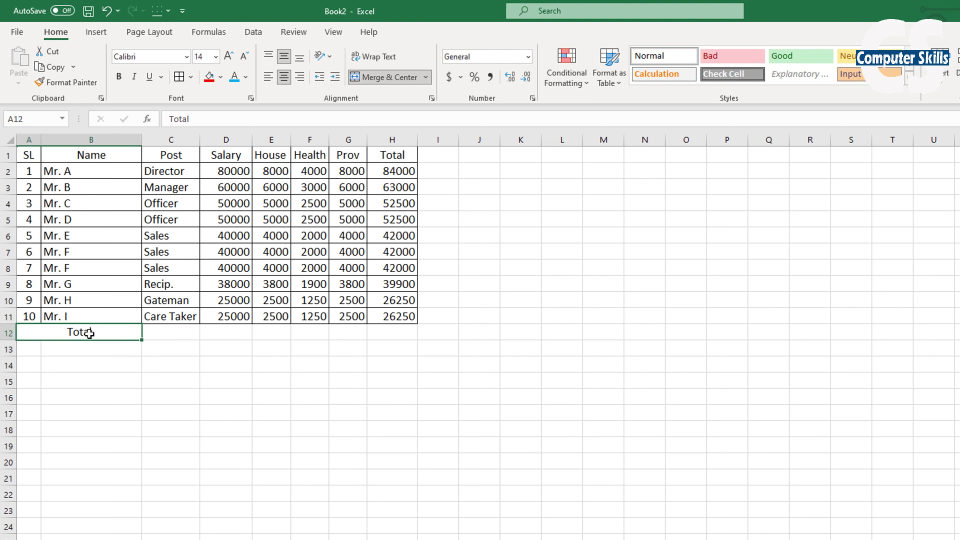
left_click(119, 77)
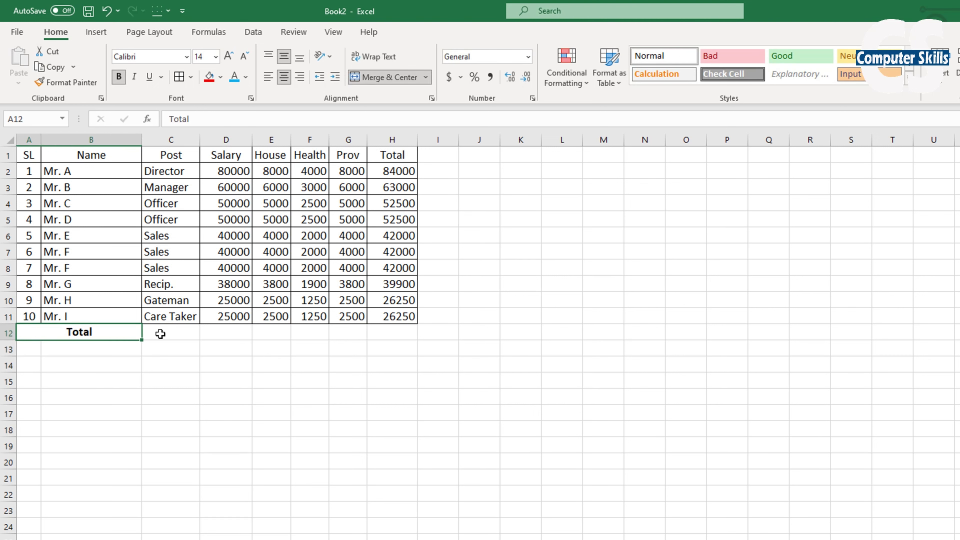
left_click_drag(160, 333, 114, 334)
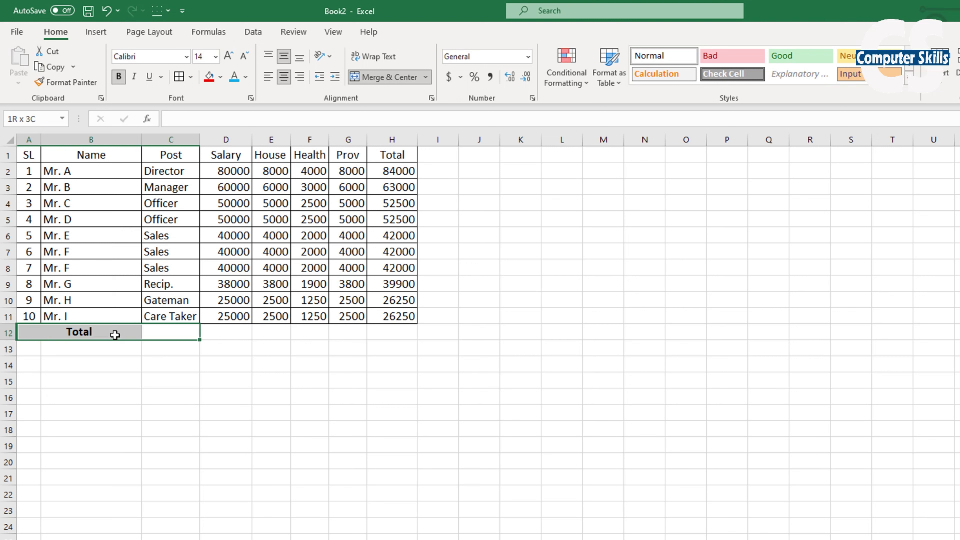
left_click(401, 76)
left_click(401, 76)
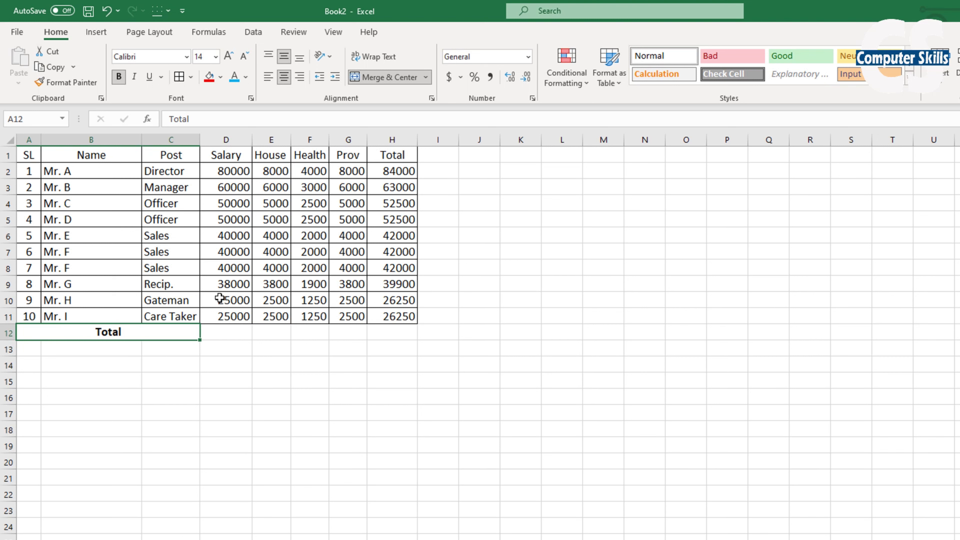
Enter the formula =sum(D2:D11) in cell D12 to total the Salary column.
left_click(226, 335)
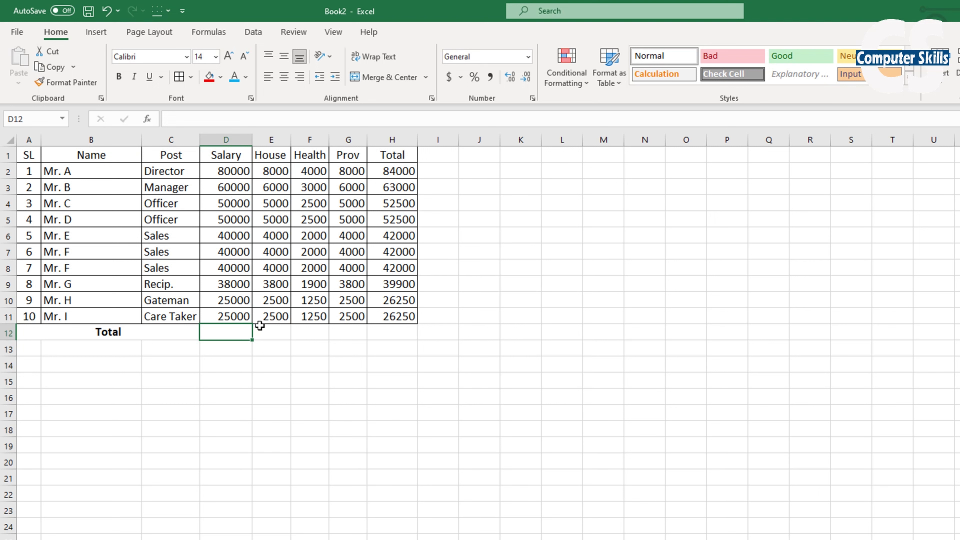
type("=")
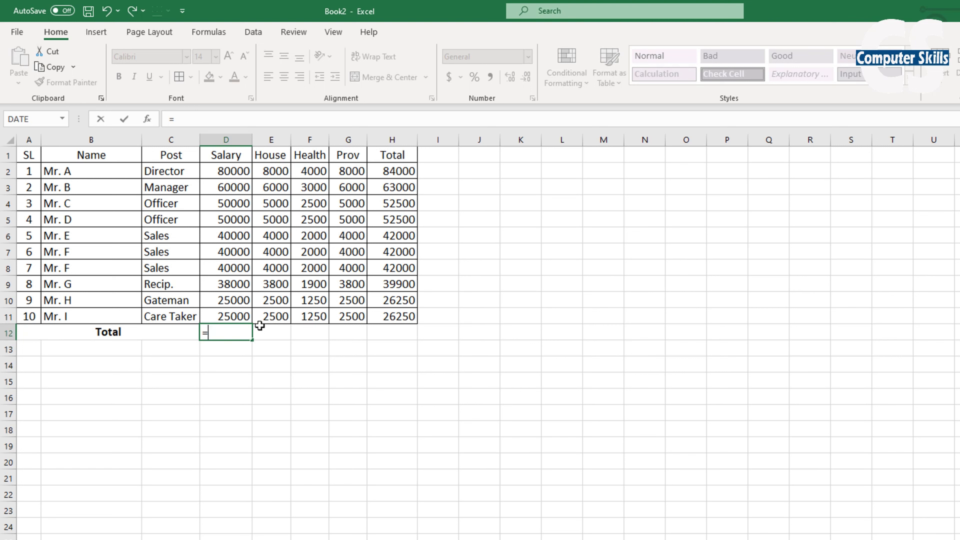
type("sum")
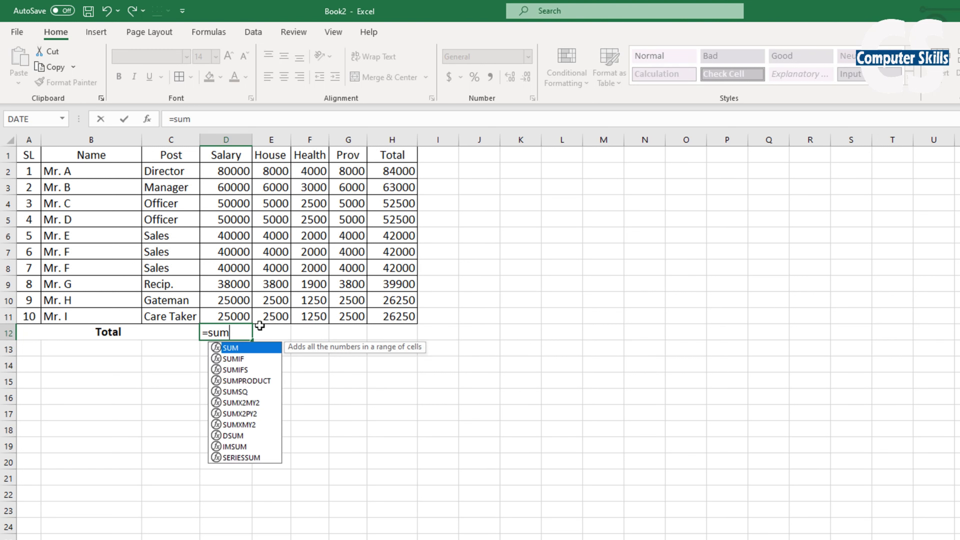
type("(")
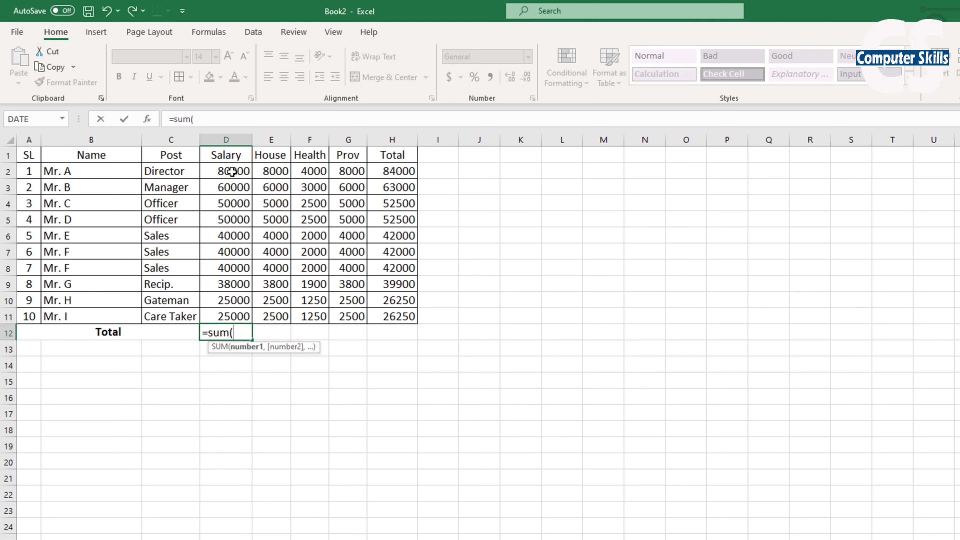
left_click_drag(232, 172, 242, 317)
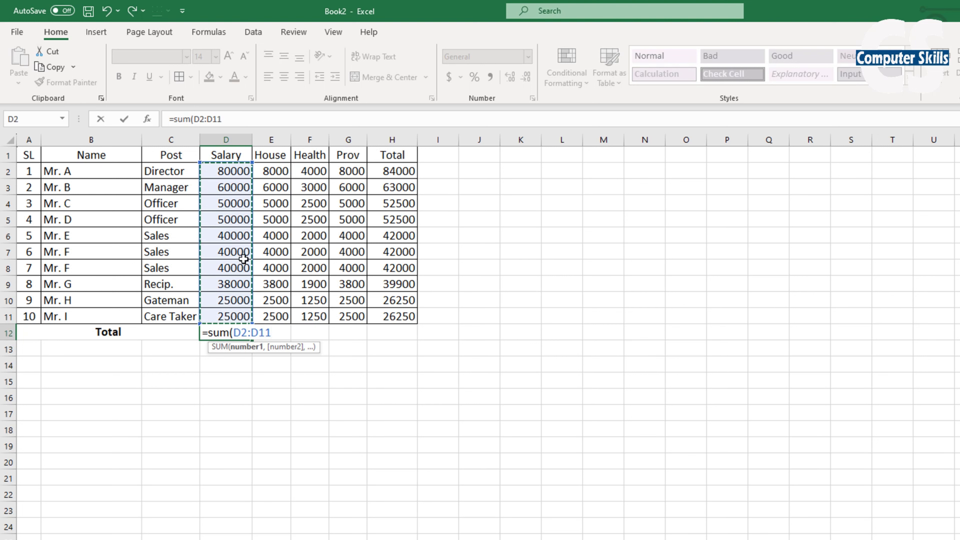
type(")")
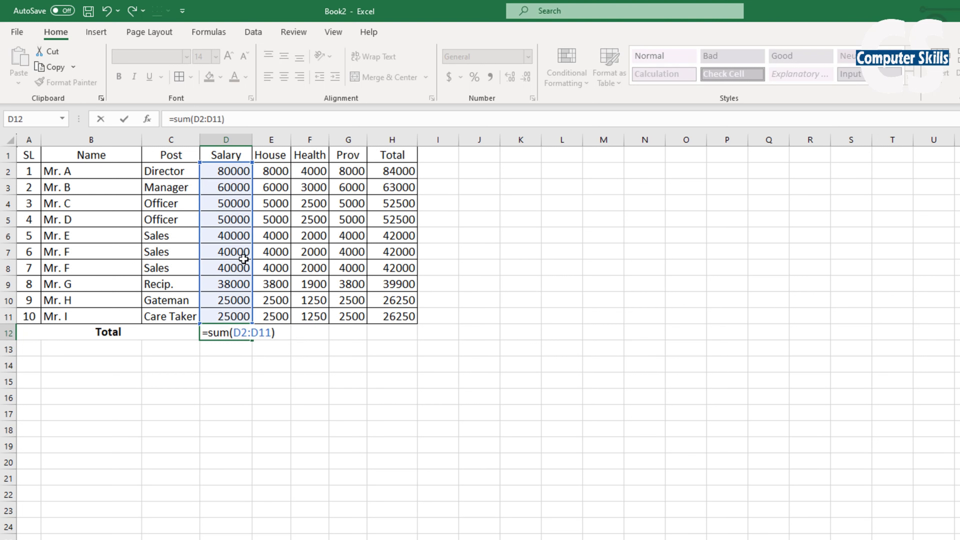
key("Return")
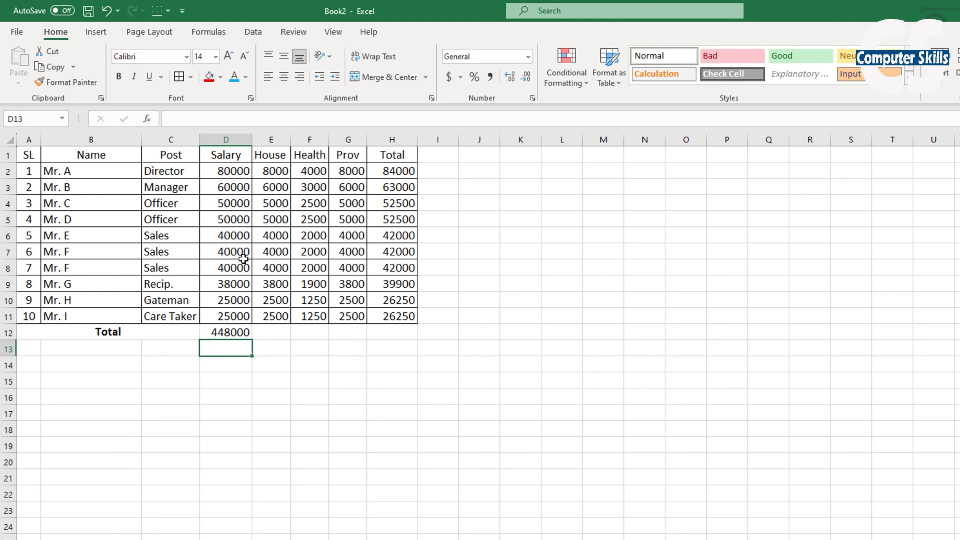
Fill the sum formula from D12 across to H12 for the House, Health, Prov and Total columns.
left_click(230, 333)
left_click_drag(252, 342, 403, 333)
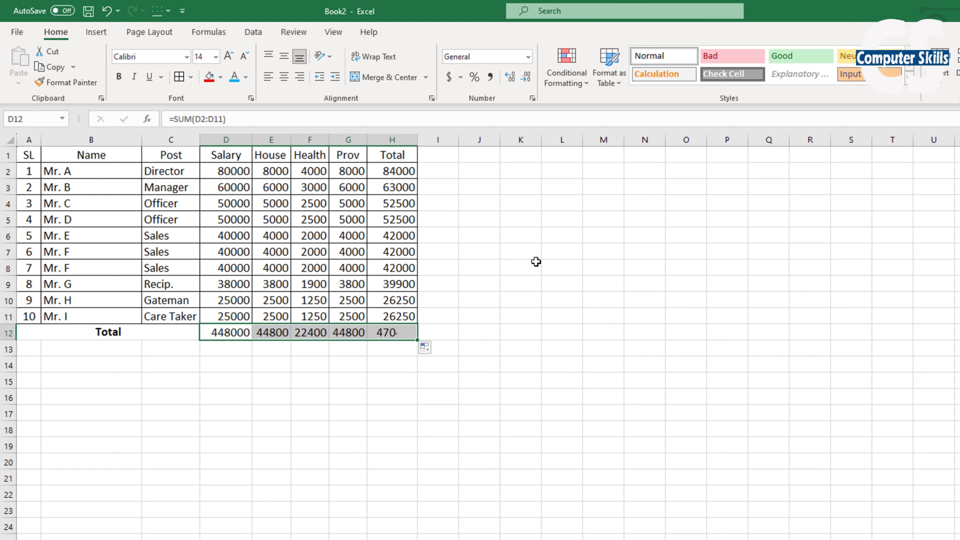
left_click(533, 255)
Make the whole Total row A12:H12 bold, including the label and all column sums.
left_click_drag(109, 332, 159, 333)
left_click(119, 77)
left_click(118, 77)
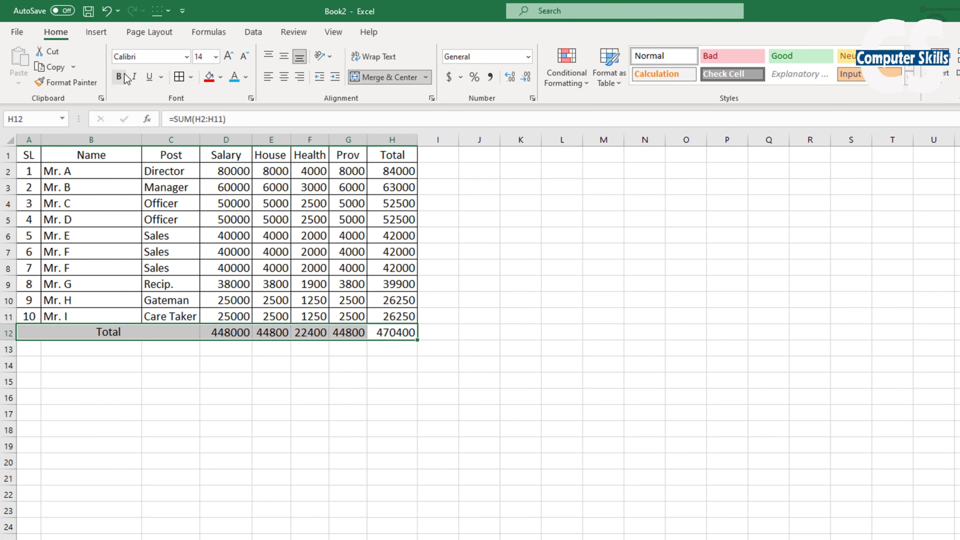
left_click(119, 77)
left_click(441, 431)
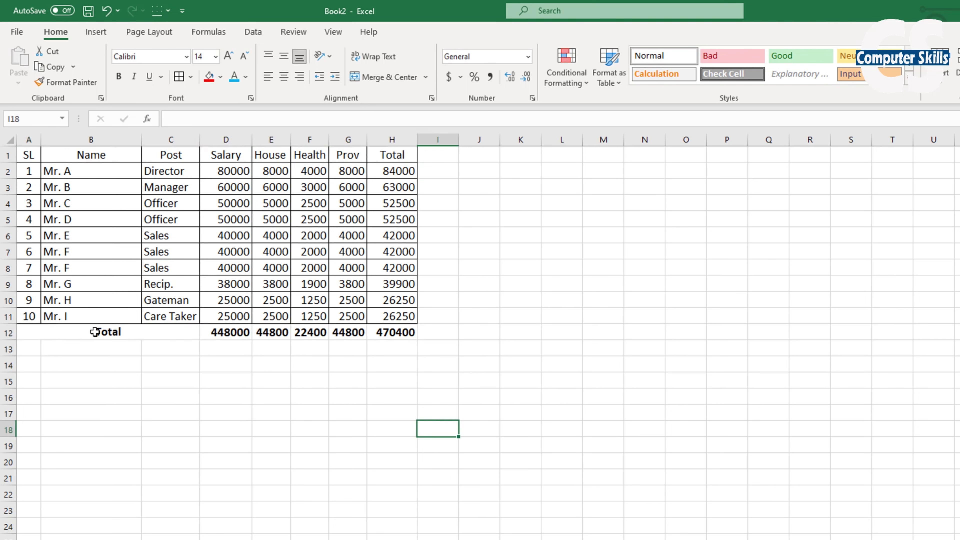
Add cell borders with a thick outside border to the Total row A12:H12.
left_click_drag(95, 333, 404, 331)
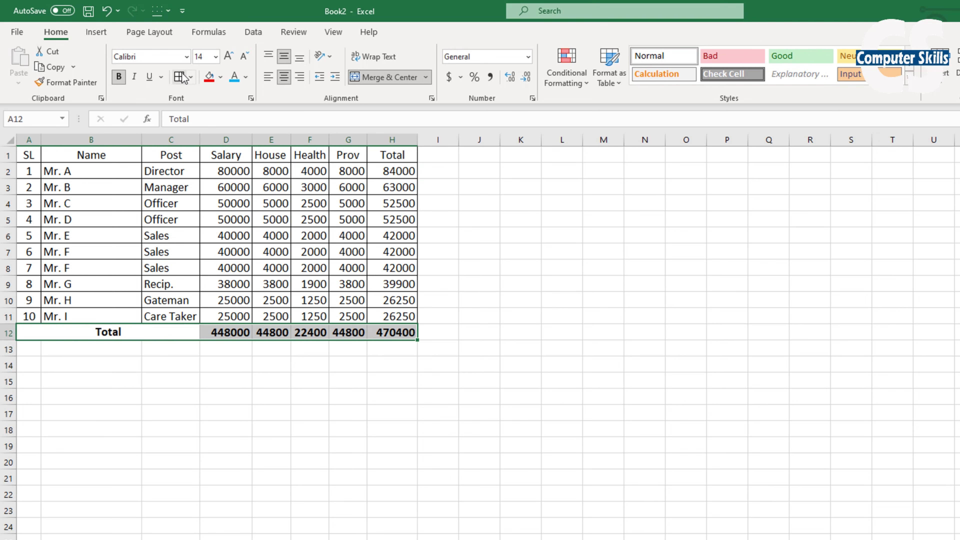
left_click(191, 77)
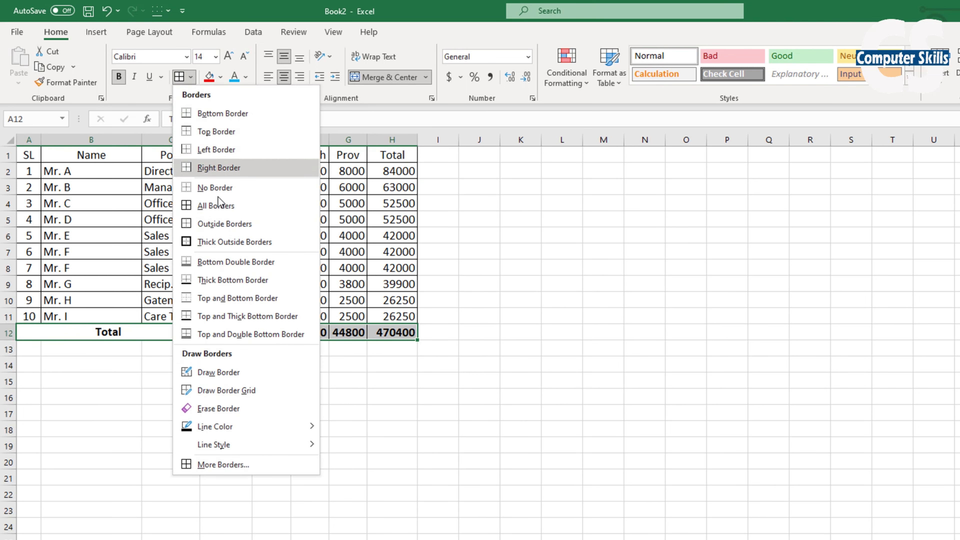
left_click(250, 242)
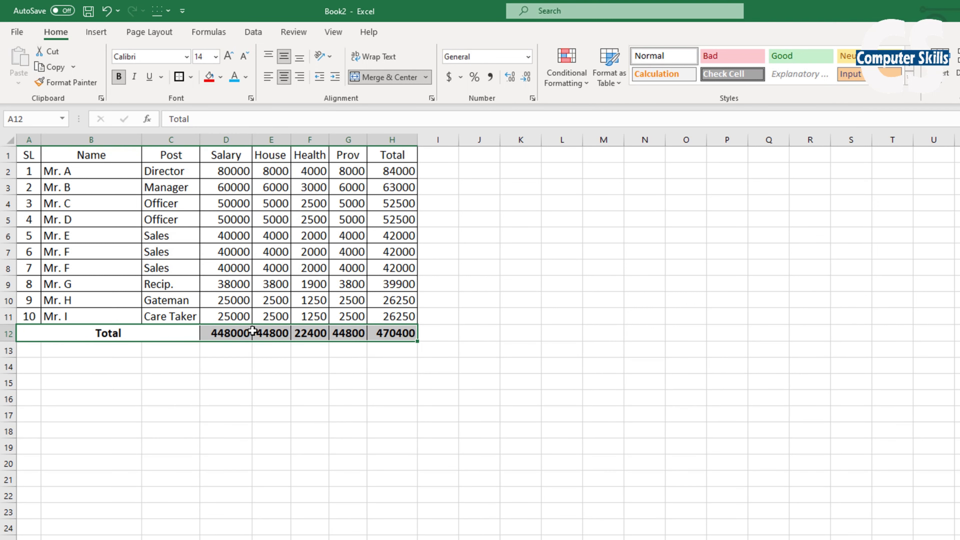
left_click(419, 401)
left_click(232, 335)
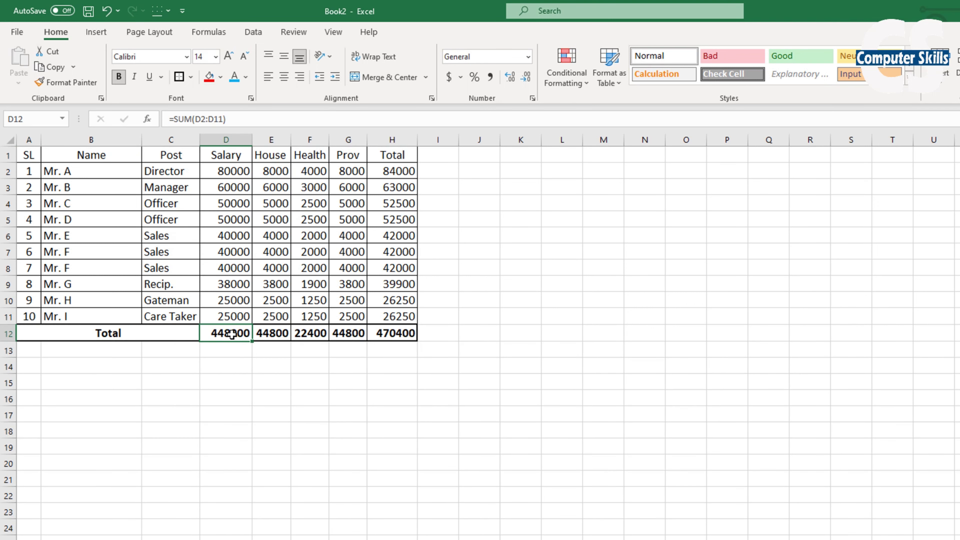
Make the header row A1:H1 bold.
left_click_drag(30, 156, 395, 155)
left_click(121, 75)
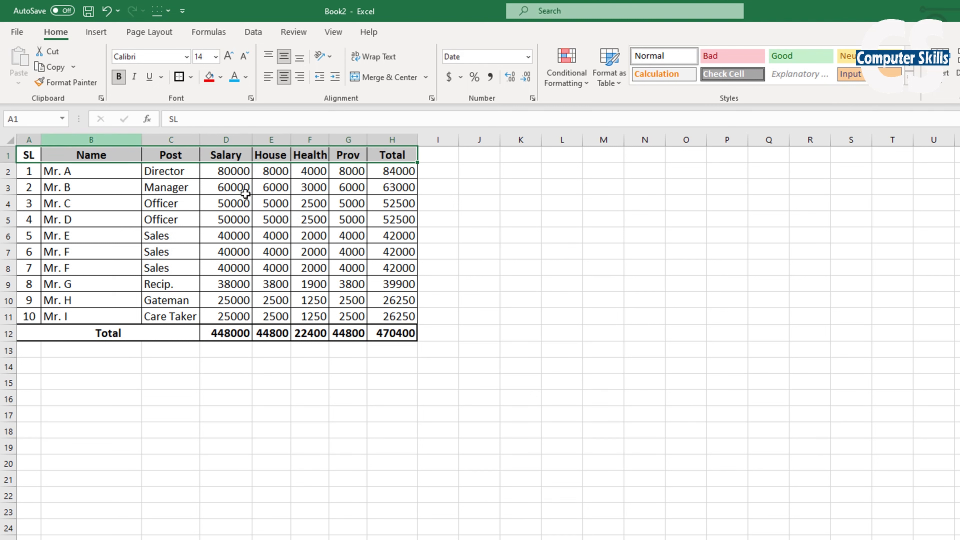
left_click(346, 221)
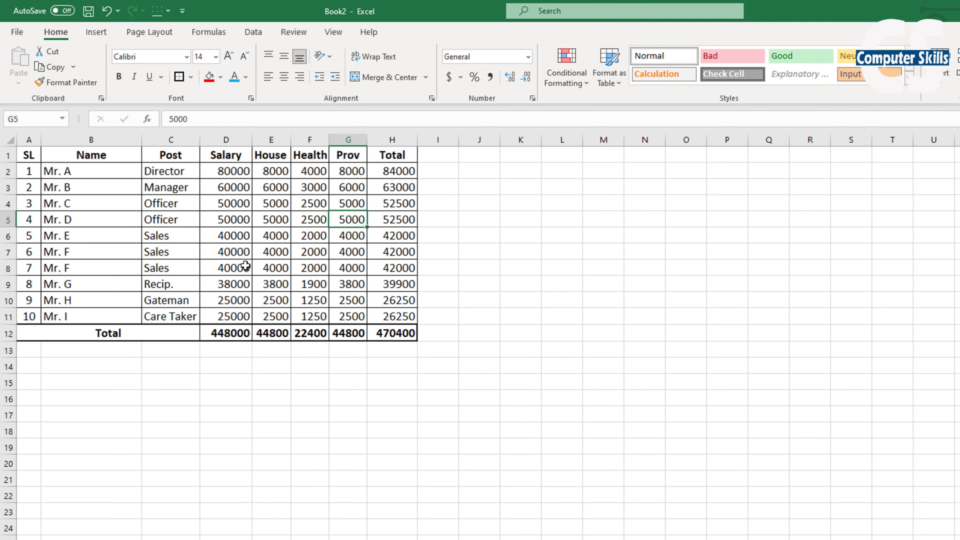
Review the column sum formulas in row 12 and the employees' formulas in the Total column.
left_click(242, 335)
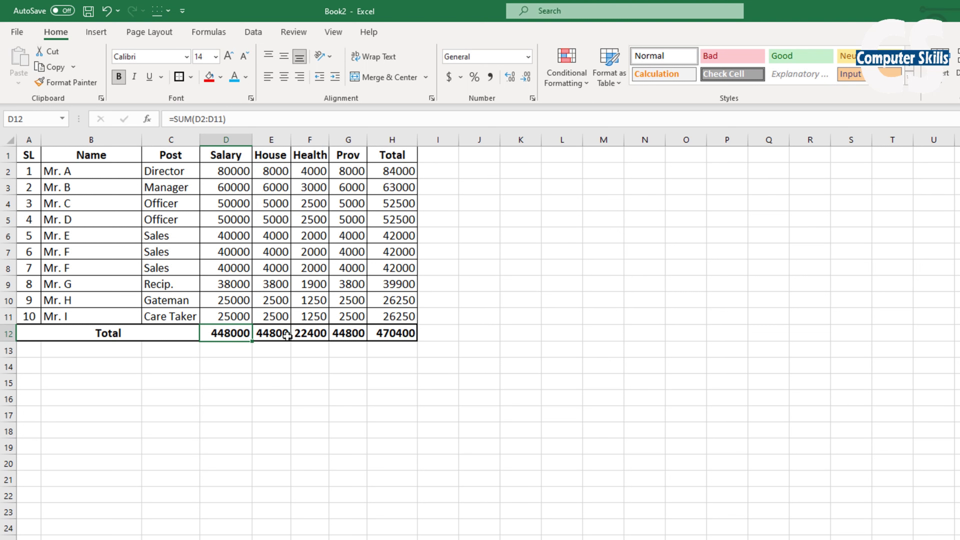
left_click(342, 332)
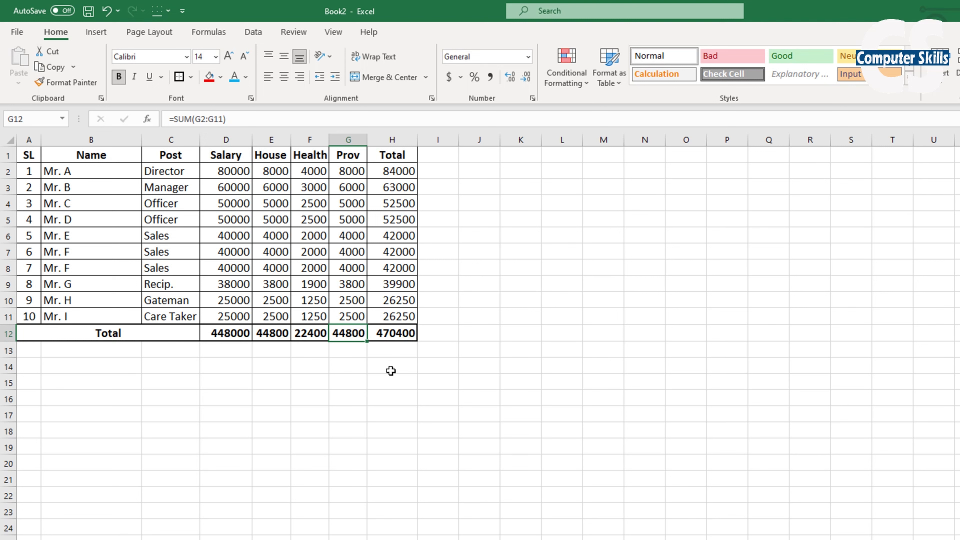
left_click(508, 335)
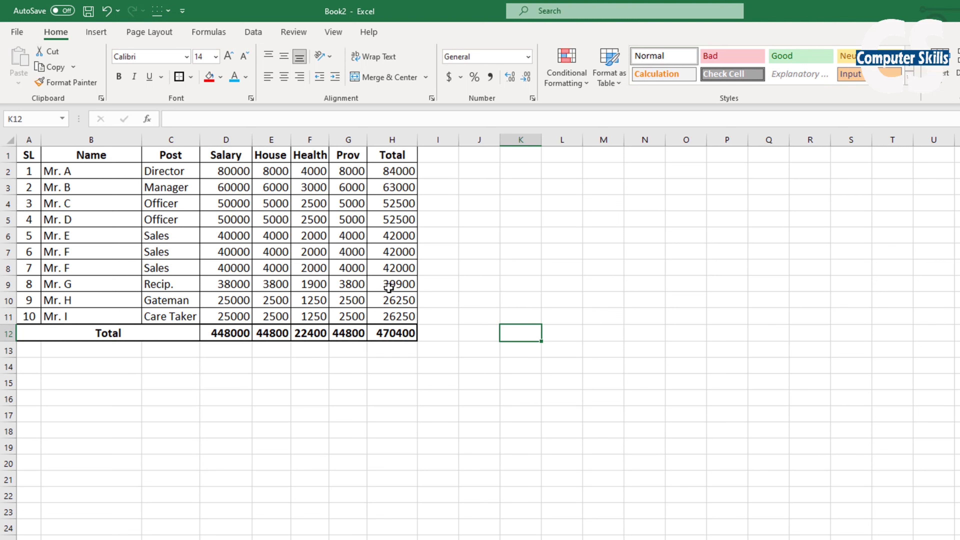
left_click(389, 231)
left_click(392, 174)
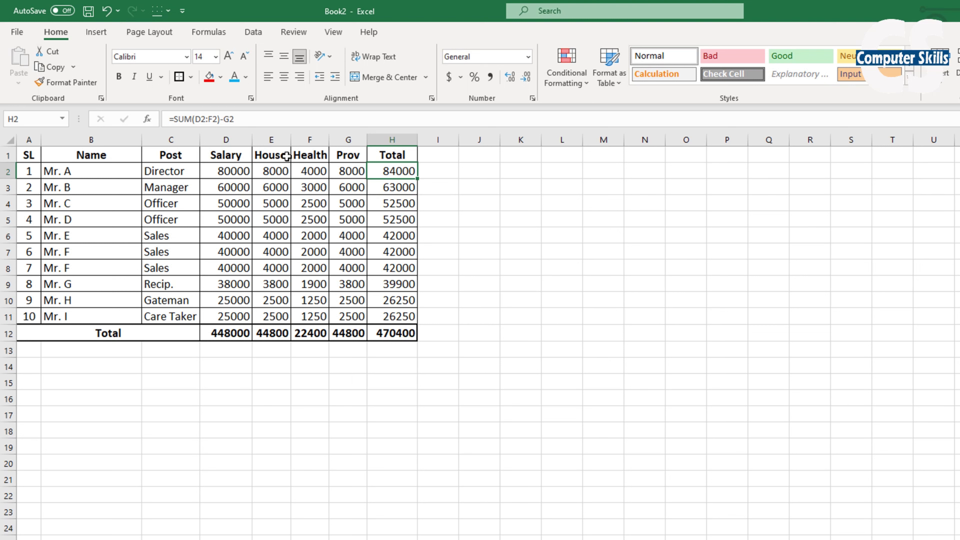
left_click(391, 202)
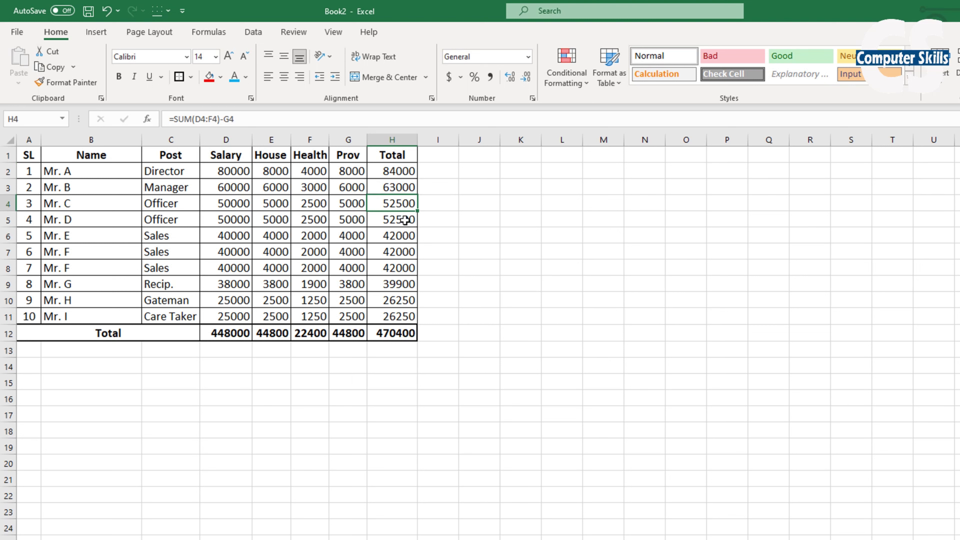